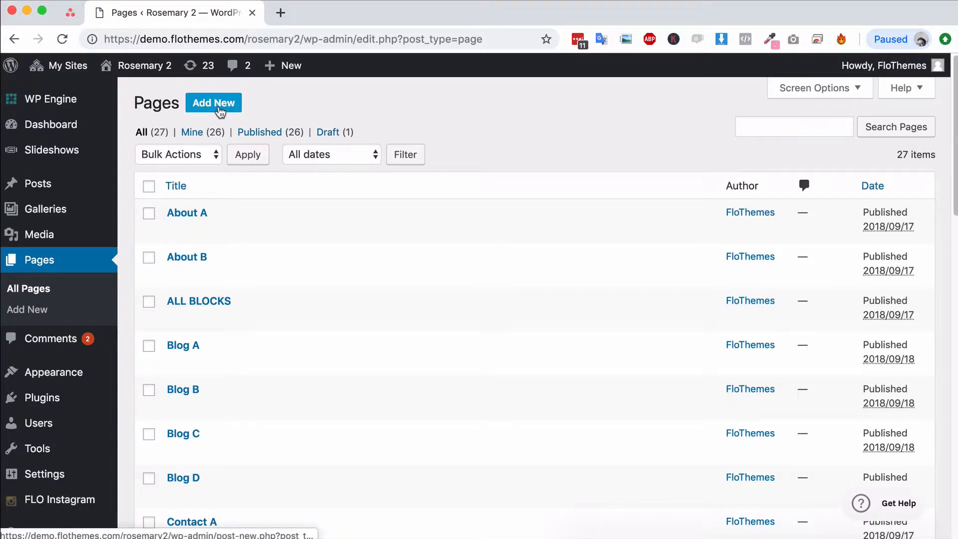
# - Create a new page and enter "Add Title" as its title
pyautogui.click(219, 111)
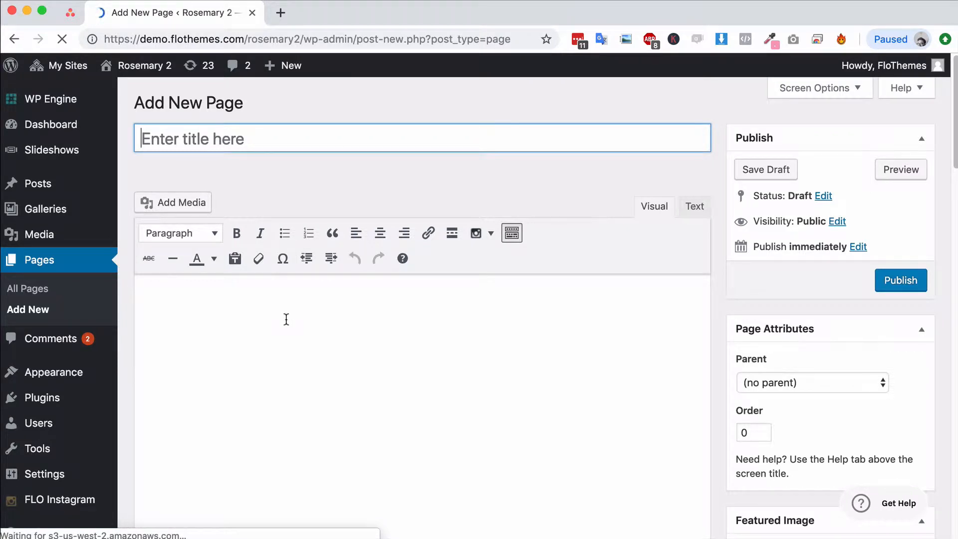
pyautogui.click(244, 145)
pyautogui.write('Add Title')
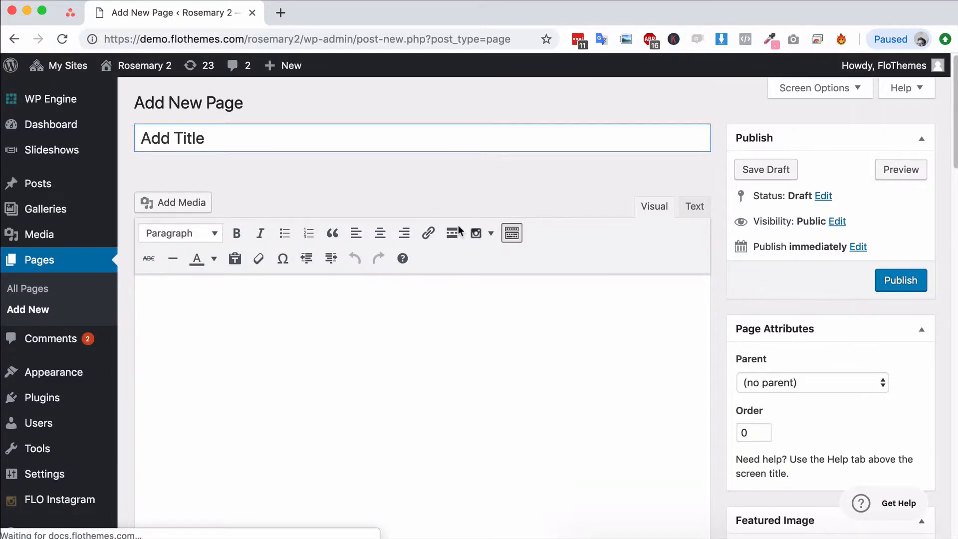
# - Open the layout templates for the page and look through the available About, Contact, Home, Investment and Listing designs
pyautogui.scroll(-5, 480, 213)
pyautogui.scroll(-20, 494, 213)
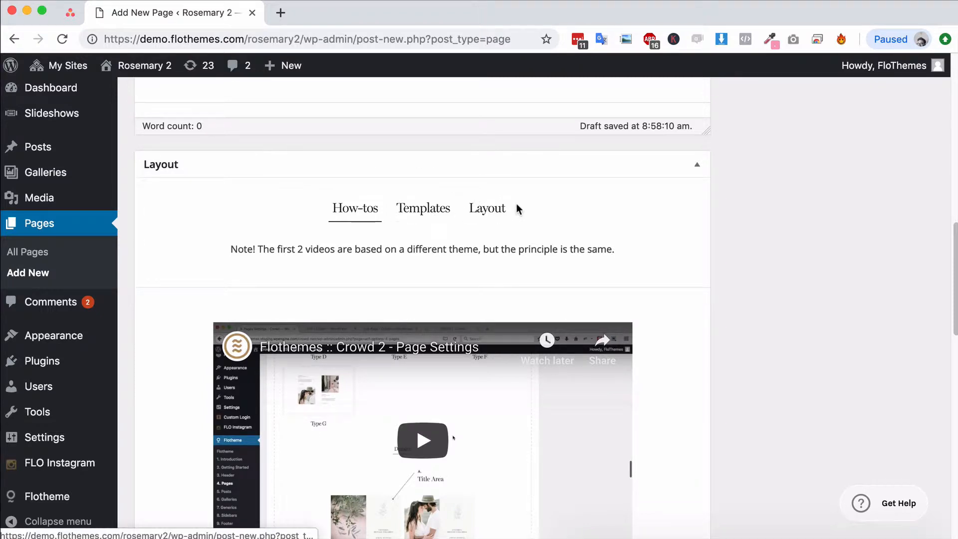
pyautogui.click(438, 214)
pyautogui.scroll(-3, 780, 280)
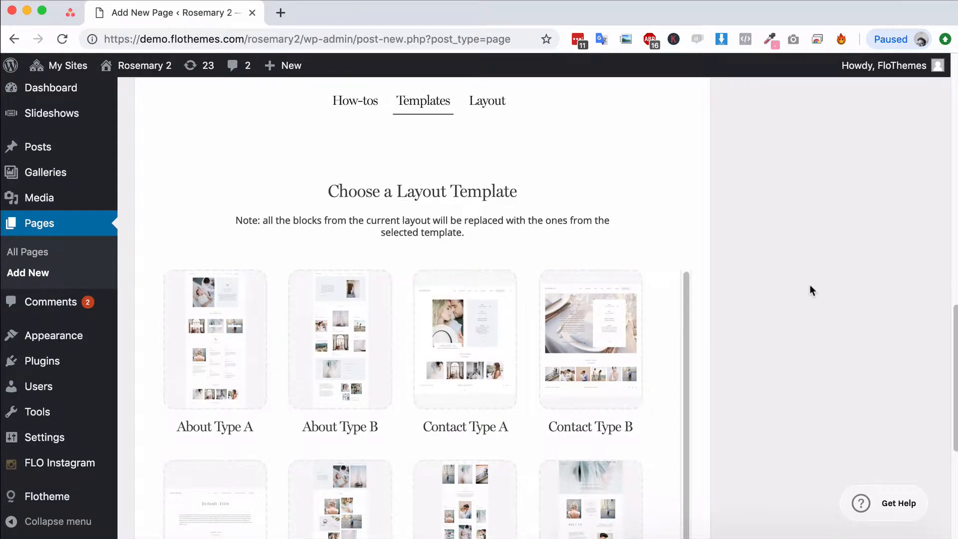
pyautogui.scroll(-1, 810, 285)
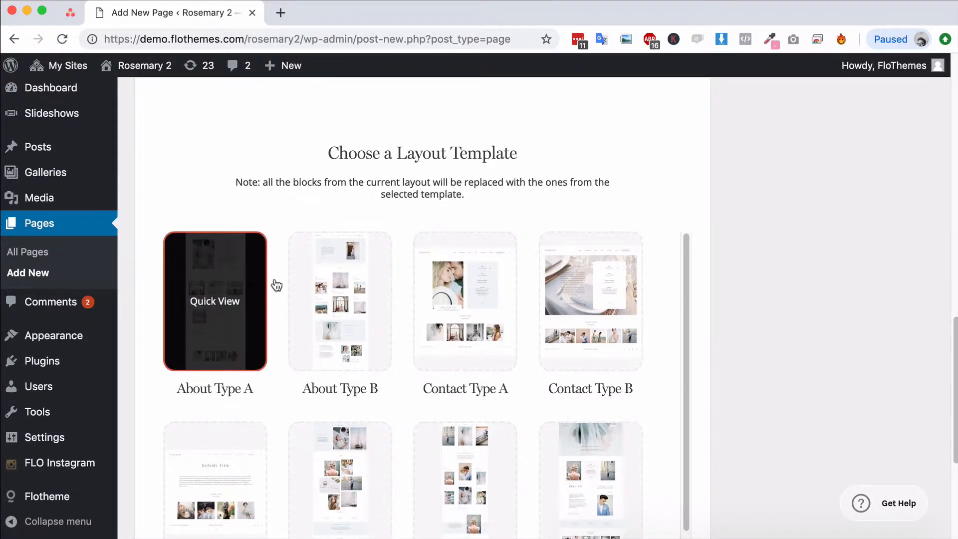
pyautogui.scroll(-5, 275, 277)
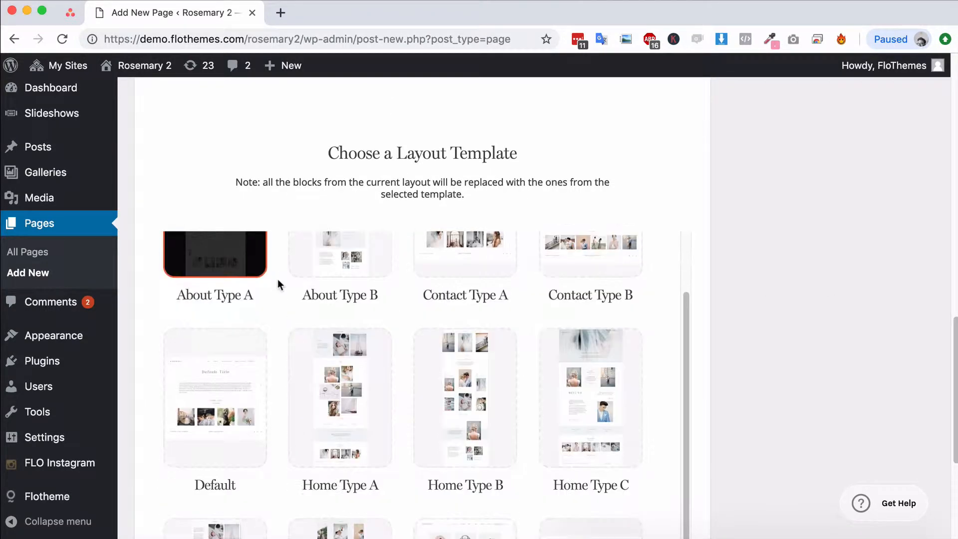
pyautogui.scroll(-3, 278, 288)
pyautogui.scroll(-5, 276, 329)
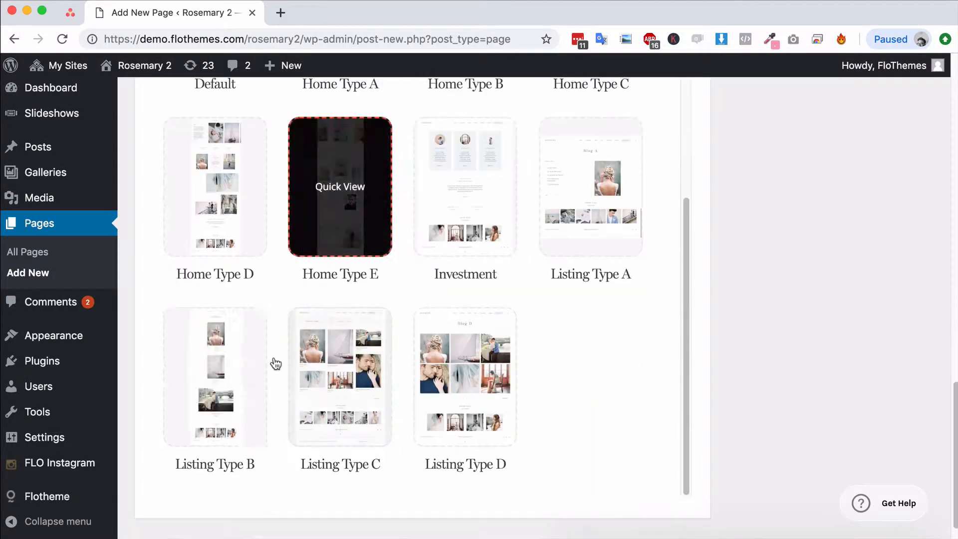
pyautogui.scroll(5, 264, 362)
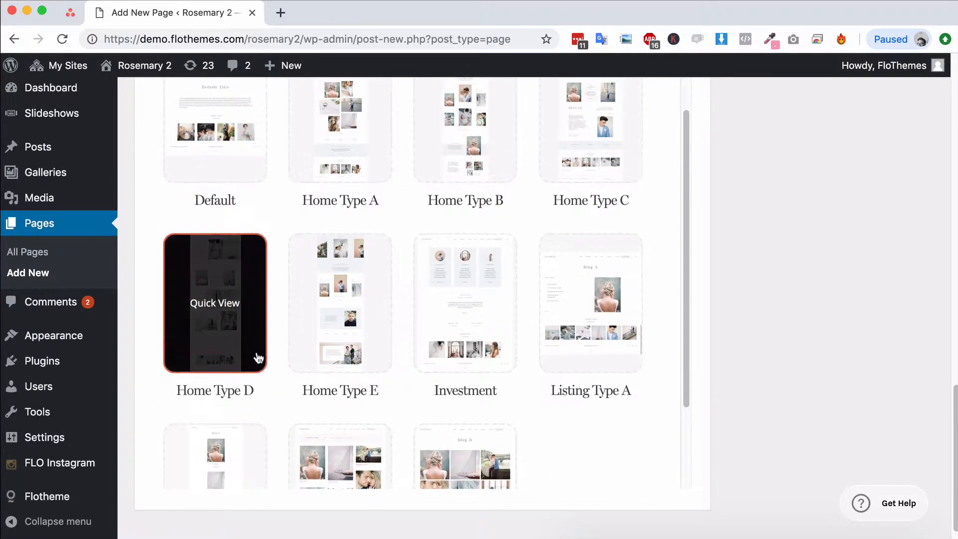
pyautogui.scroll(3, 574, 349)
pyautogui.scroll(3, 425, 315)
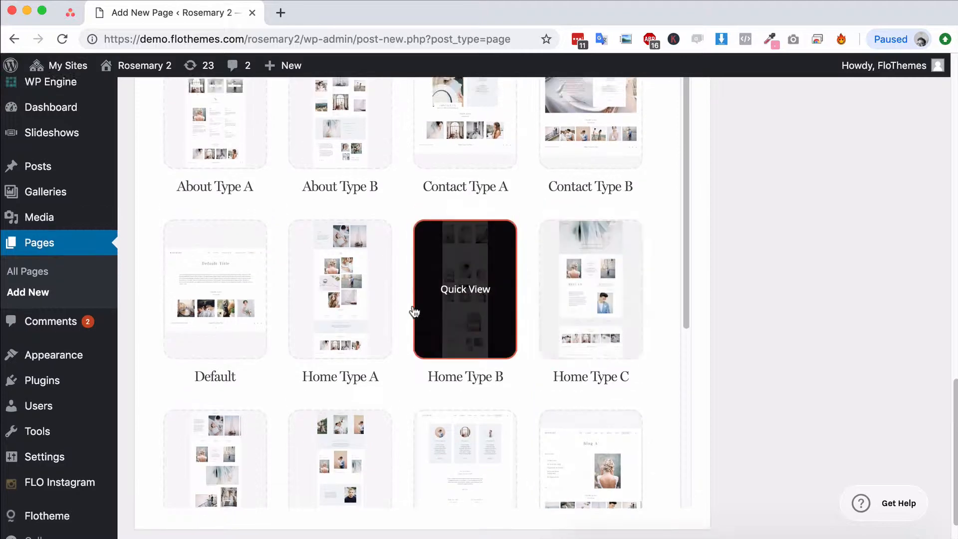
pyautogui.scroll(1, 333, 334)
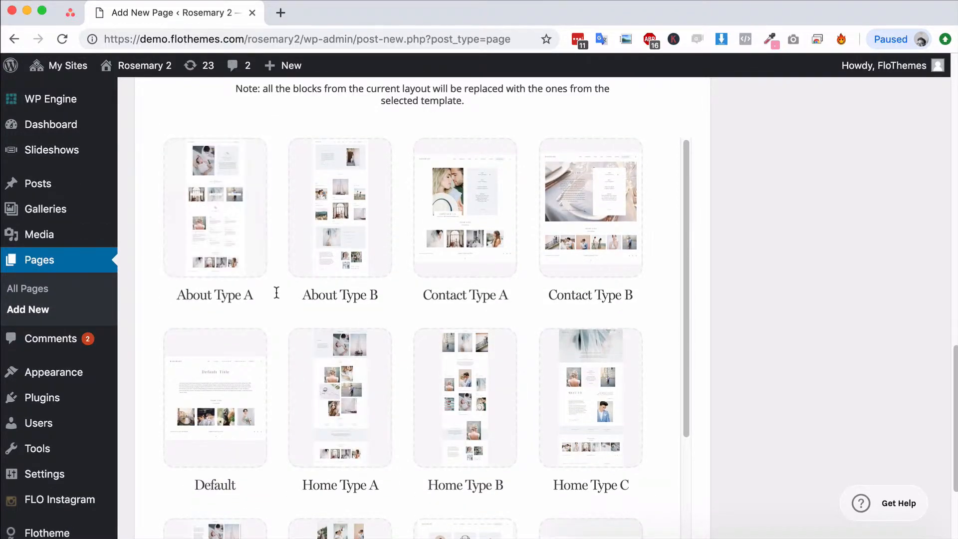
pyautogui.scroll(2, 288, 373)
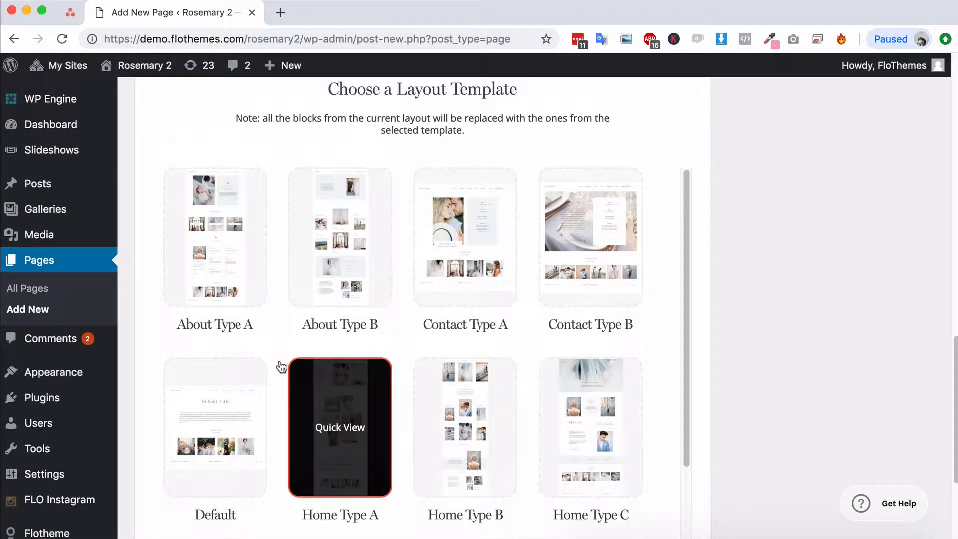
# - Preview the About Type A template and apply it to the page, accepting the replacement of the layout's blocks
pyautogui.click(224, 263)
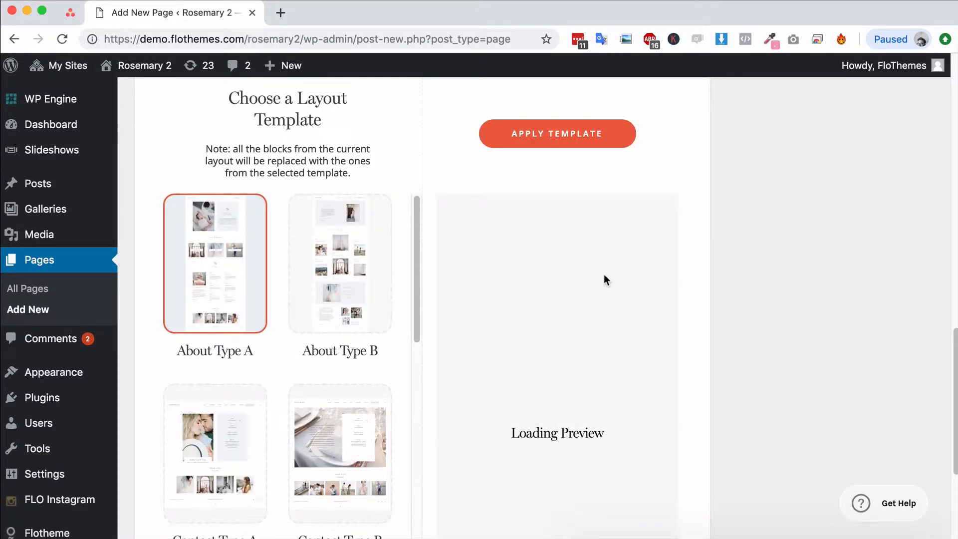
pyautogui.scroll(-1, 591, 349)
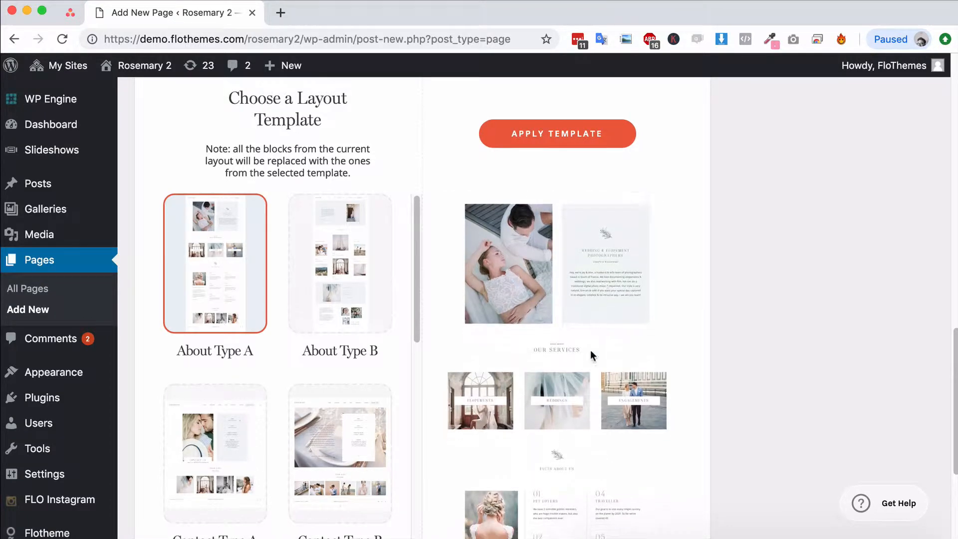
pyautogui.scroll(-5, 576, 412)
pyautogui.scroll(8, 576, 410)
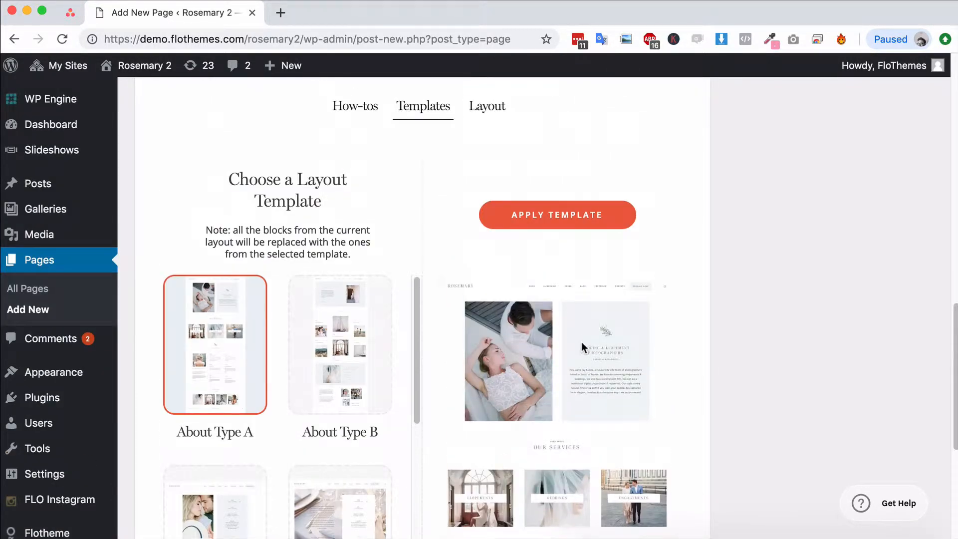
pyautogui.click(560, 220)
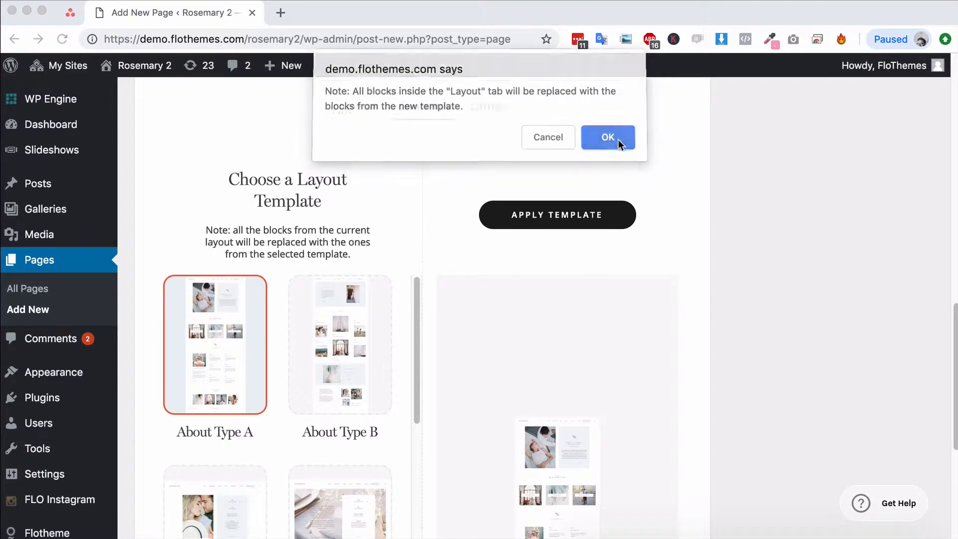
pyautogui.click(610, 138)
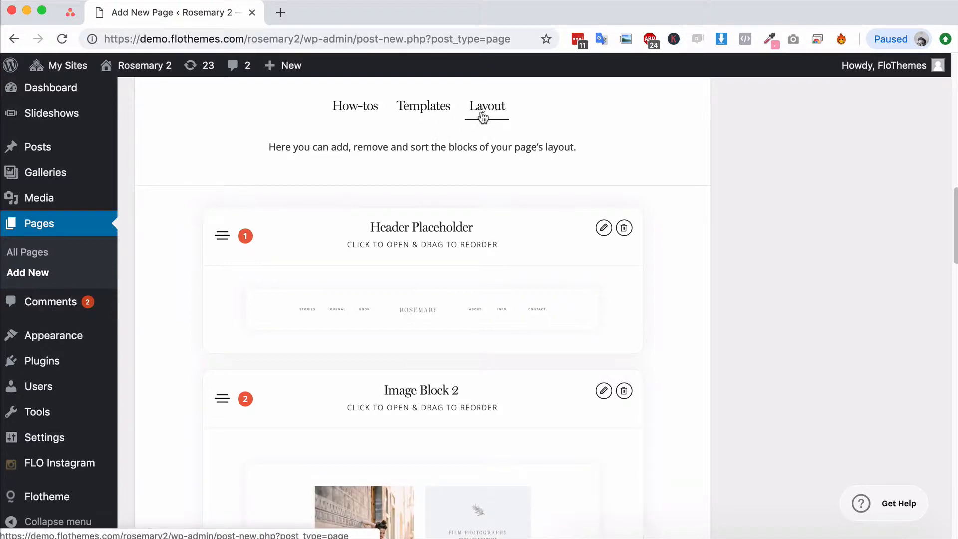
# - Review the blocks of the page's layout from the header placeholder down to the footer placeholder
pyautogui.scroll(-15, 462, 274)
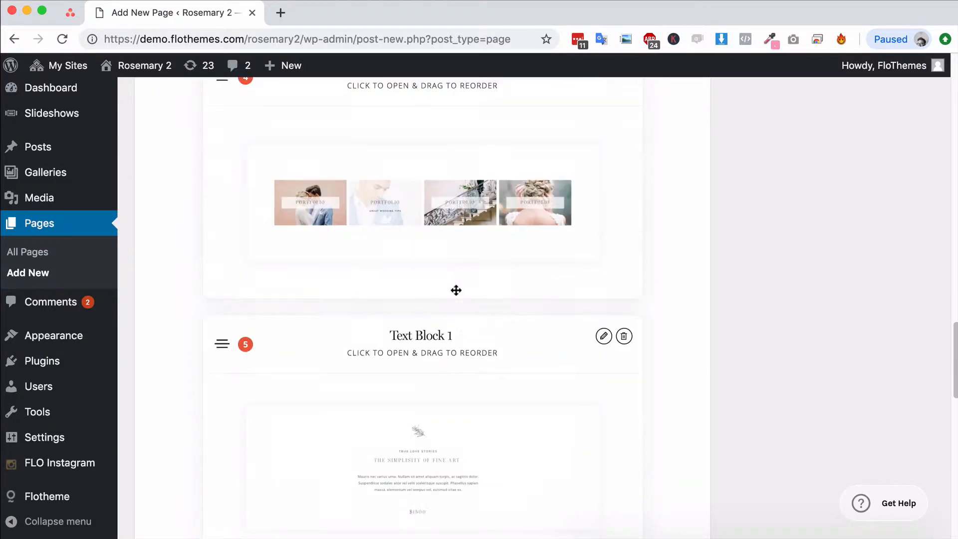
pyautogui.scroll(-12, 456, 290)
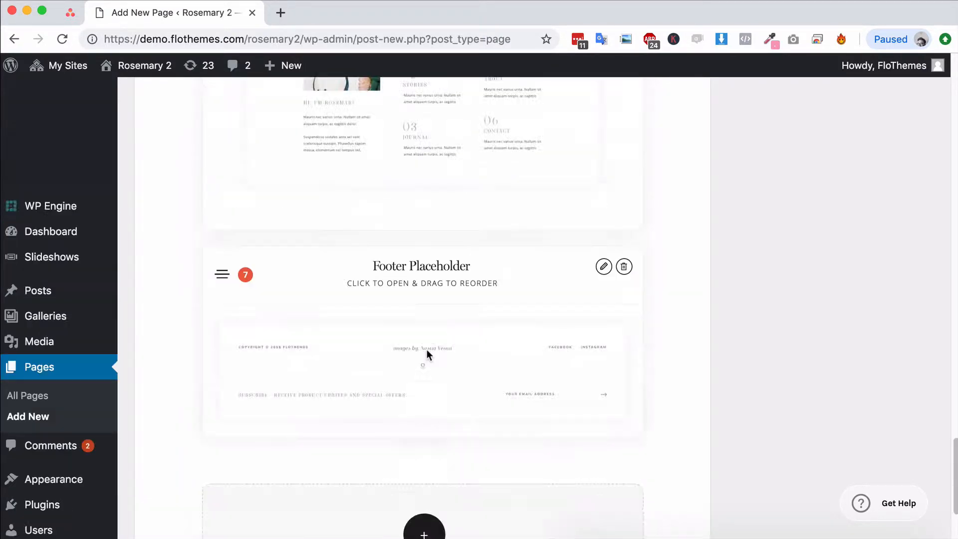
pyautogui.scroll(20, 439, 344)
pyautogui.scroll(-5, 449, 346)
pyautogui.scroll(4, 451, 349)
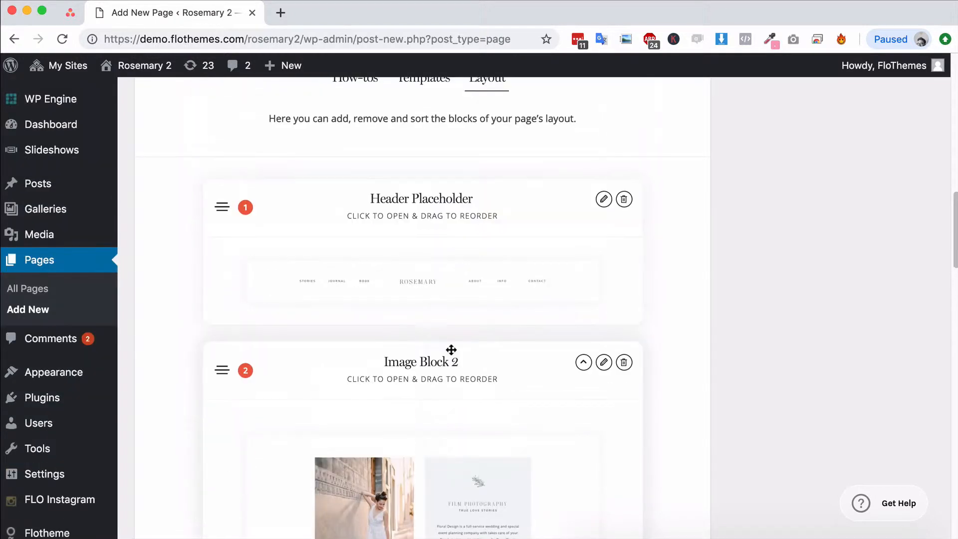
pyautogui.scroll(1, 455, 347)
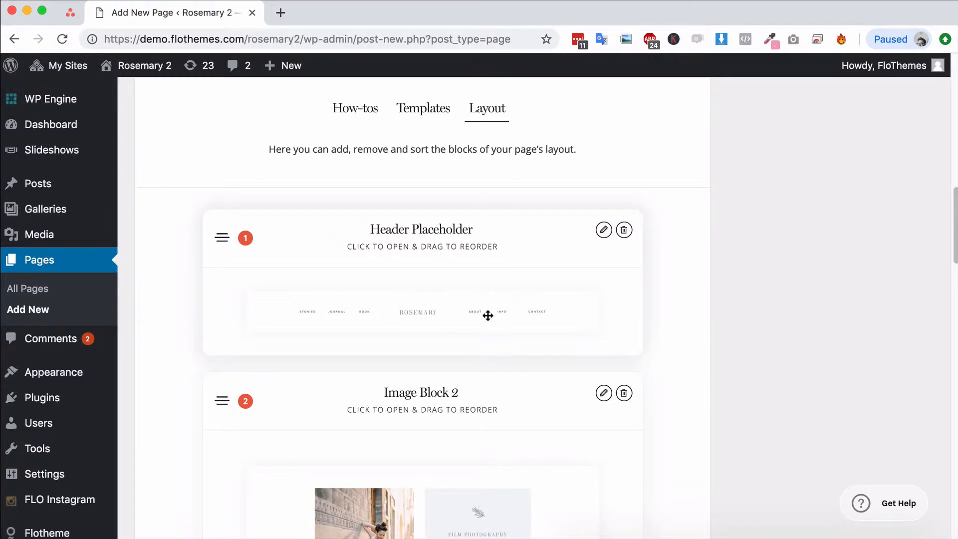
pyautogui.scroll(-6, 505, 278)
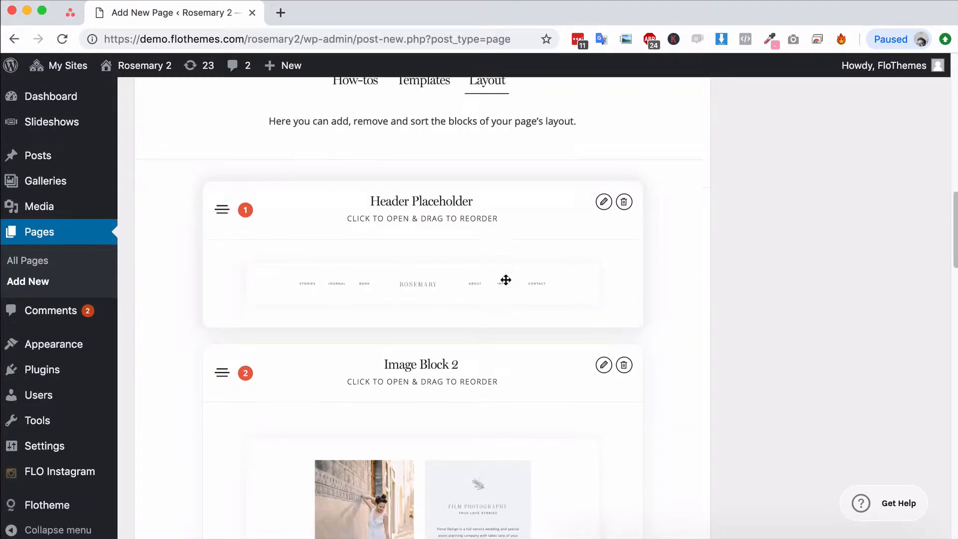
pyautogui.scroll(1, 494, 277)
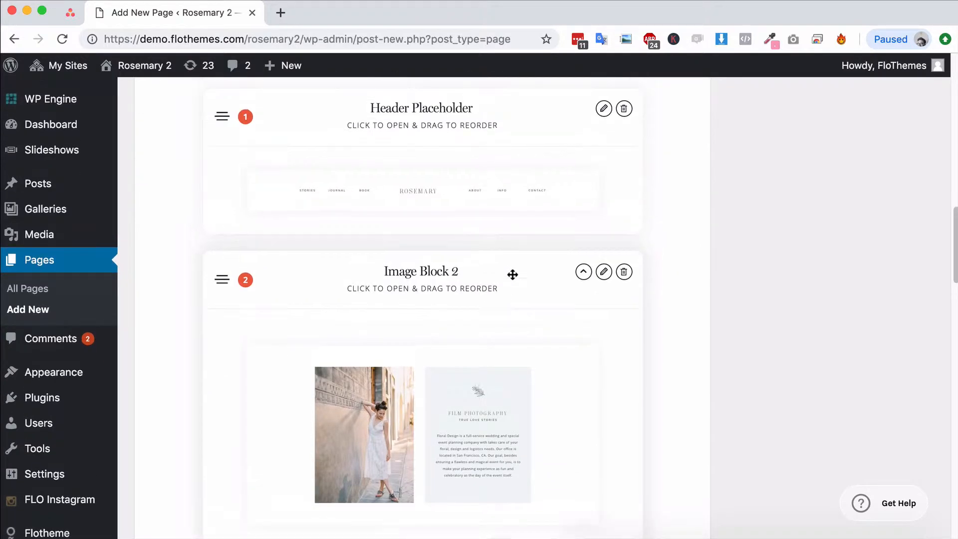
pyautogui.scroll(-2, 512, 275)
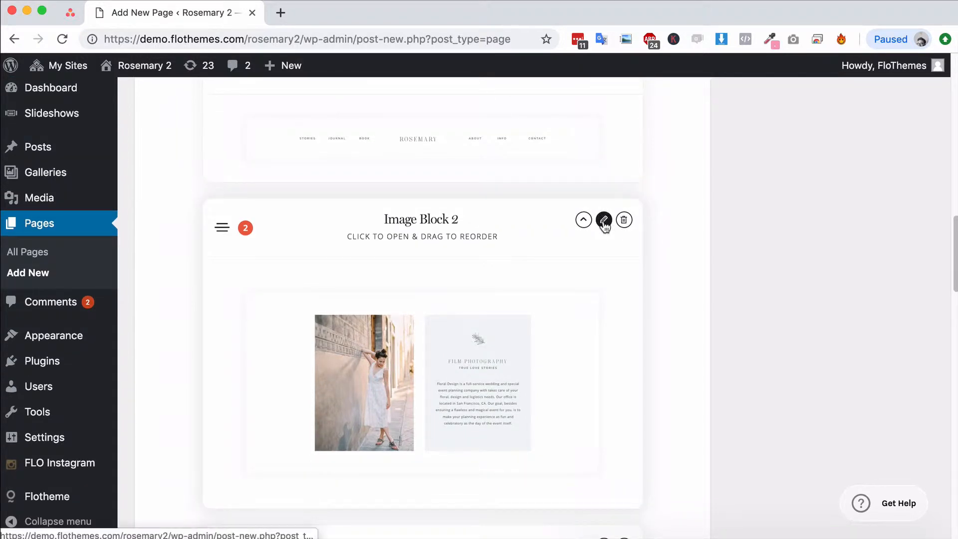
# - Move the Title Block above Image Block 2 in the page layout
pyautogui.scroll(-10, 603, 224)
pyautogui.scroll(2, 292, 338)
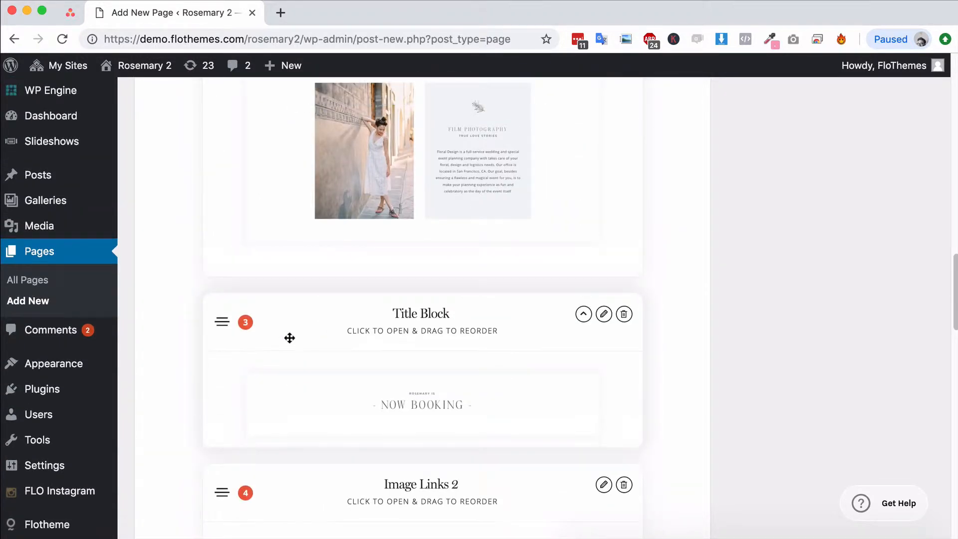
pyautogui.scroll(3, 297, 339)
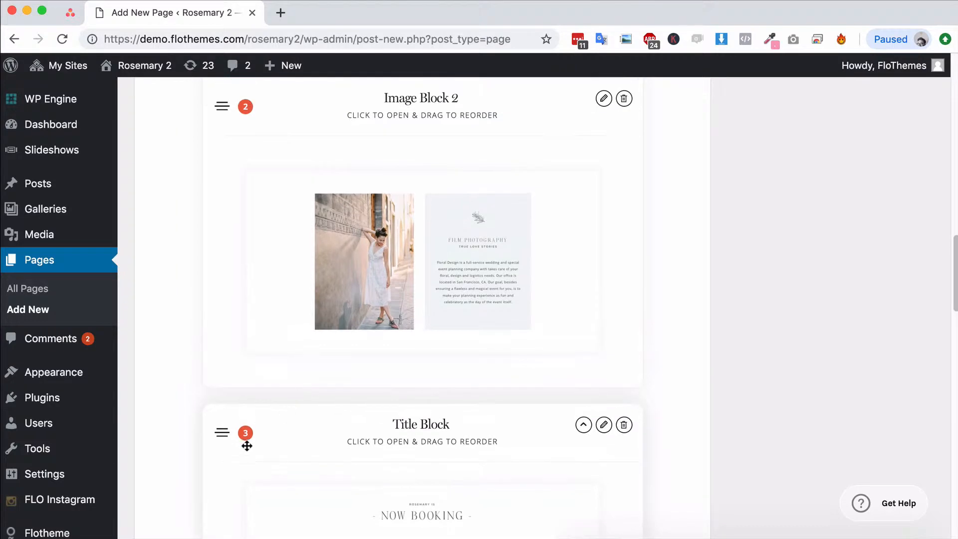
pyautogui.moveTo(244, 339); pyautogui.dragTo(287, 283)
pyautogui.scroll(-2, 457, 367)
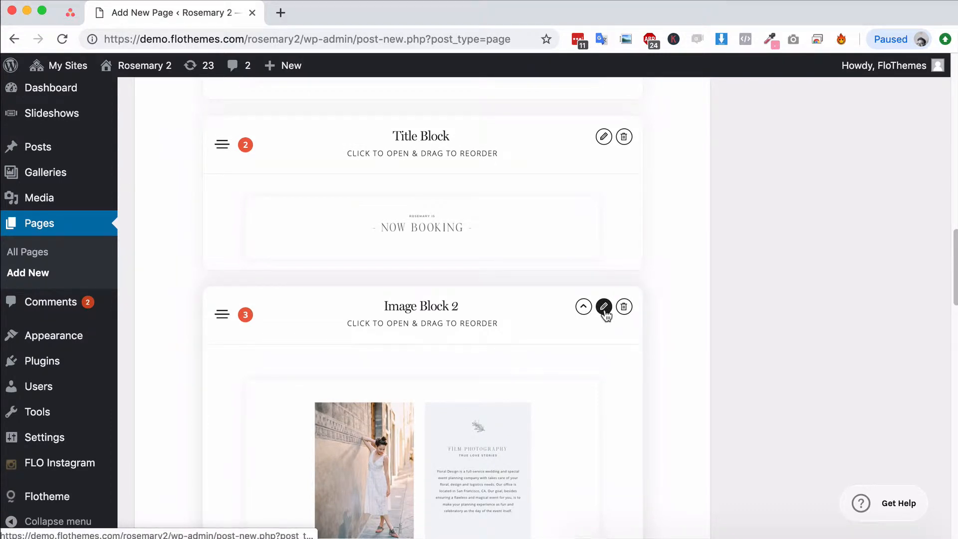
# - Open Image Block 2 for editing, examine its column diagram and set the number of columns to 2
pyautogui.click(604, 308)
pyautogui.scroll(-5, 546, 354)
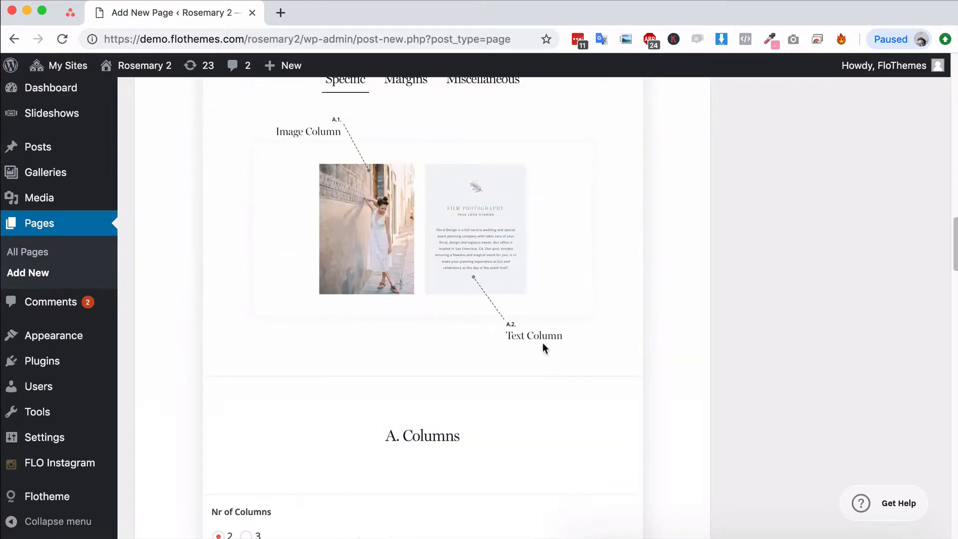
pyautogui.scroll(5, 519, 330)
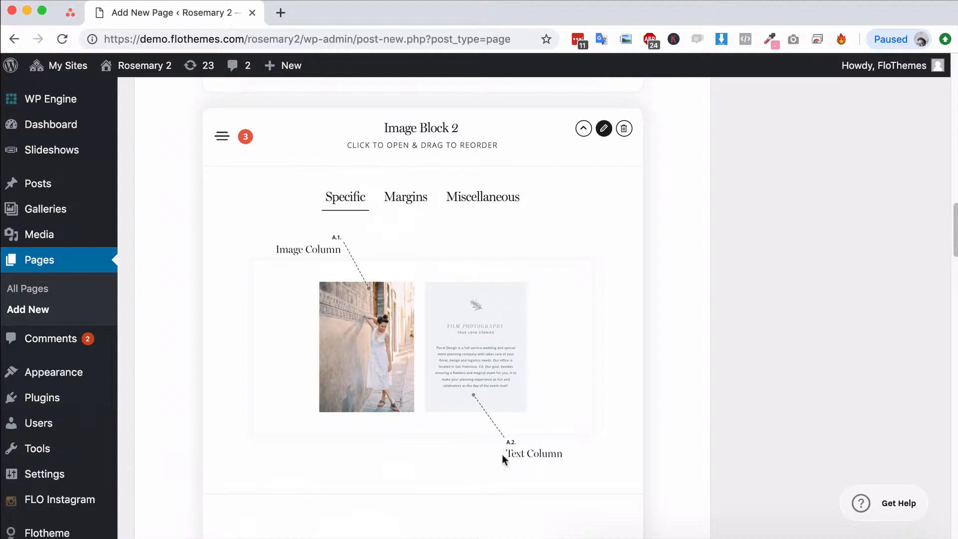
pyautogui.scroll(-5, 476, 352)
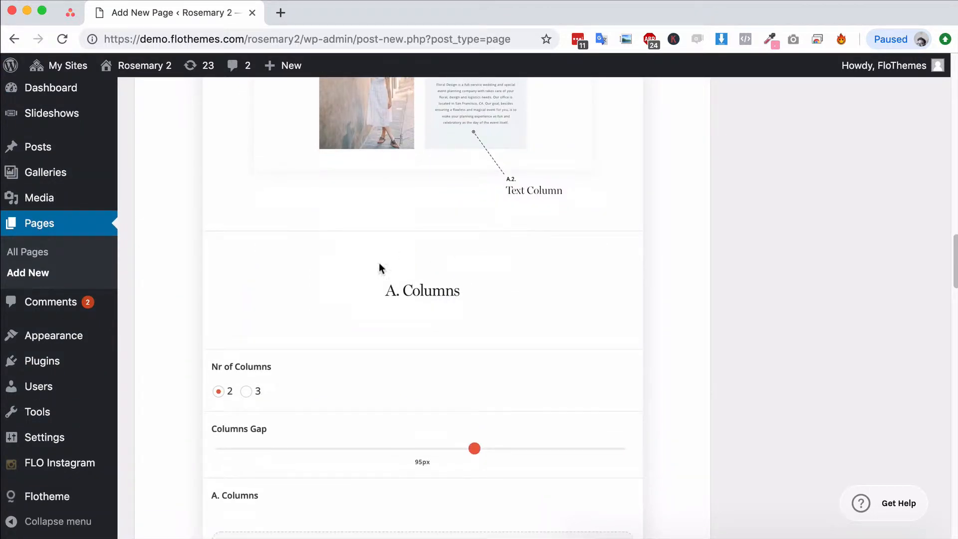
pyautogui.scroll(-2, 459, 334)
pyautogui.scroll(-2, 269, 286)
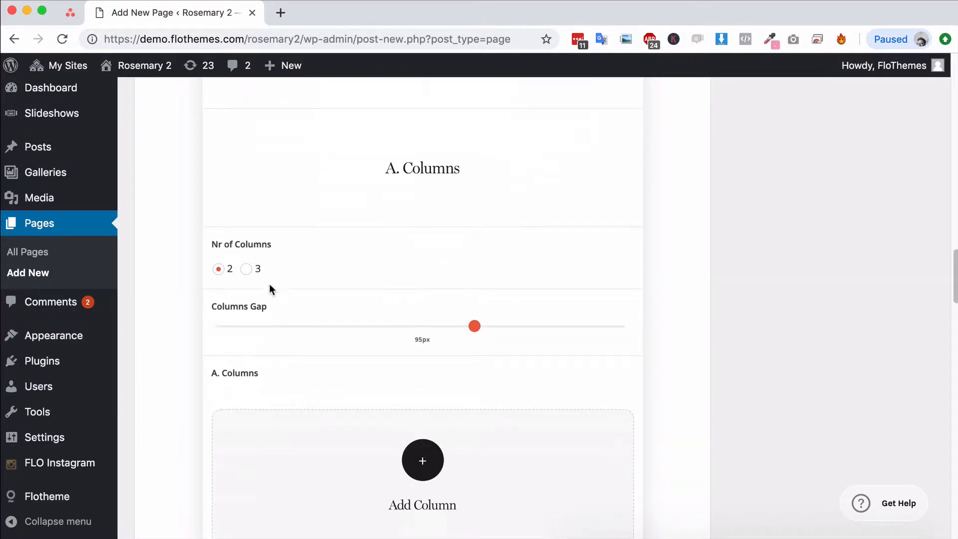
pyautogui.scroll(1, 269, 284)
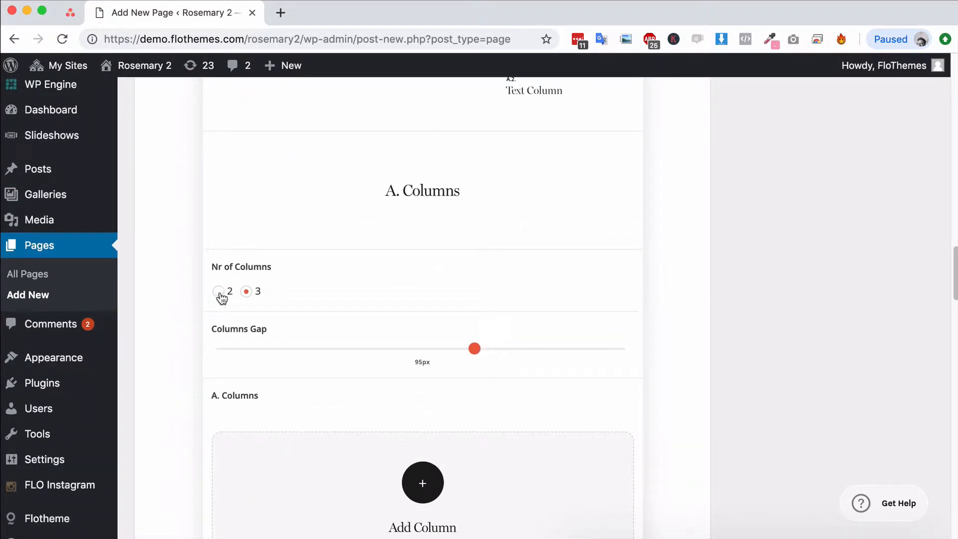
pyautogui.scroll(-1, 379, 307)
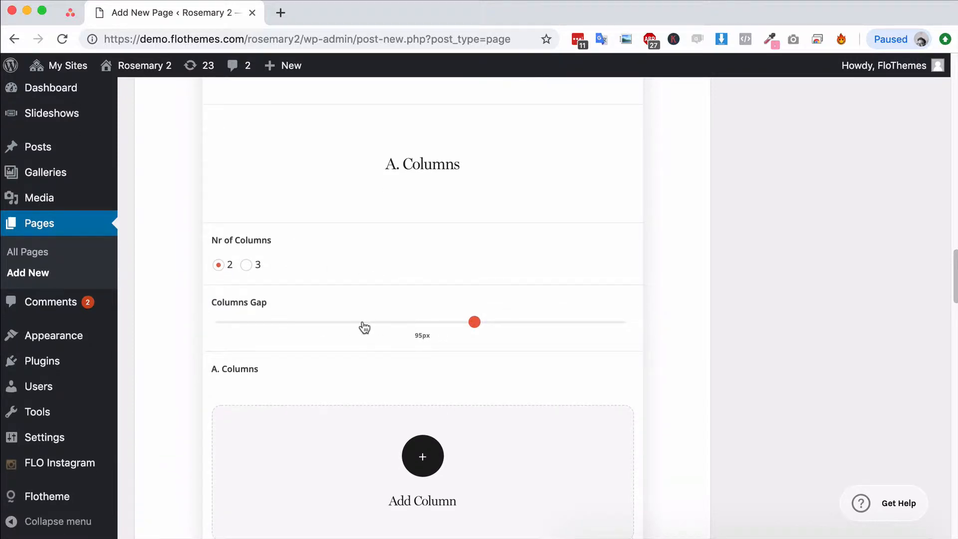
# - Add two columns to Image Block 2, both of the Image Column type
pyautogui.scroll(-4, 375, 326)
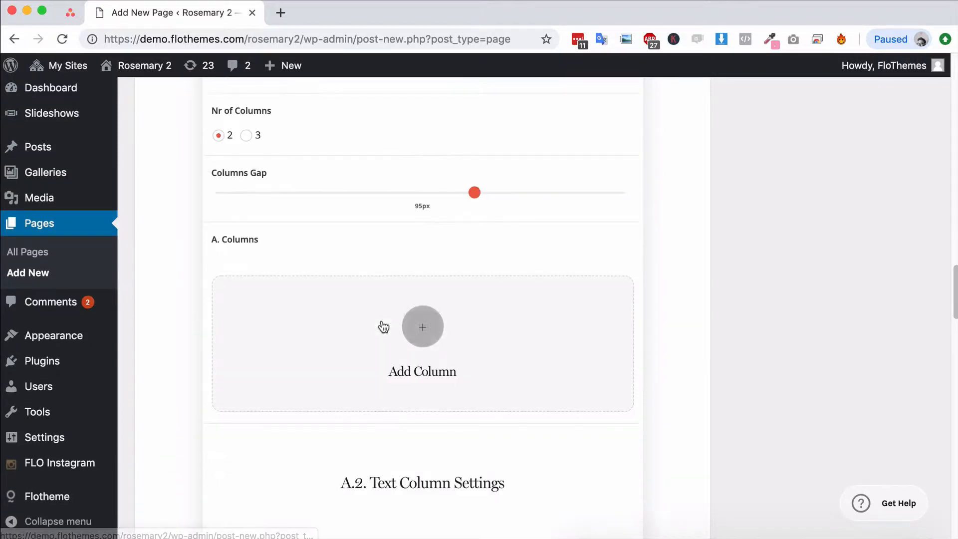
pyautogui.click(432, 328)
pyautogui.scroll(-1, 395, 342)
pyautogui.scroll(-3, 430, 331)
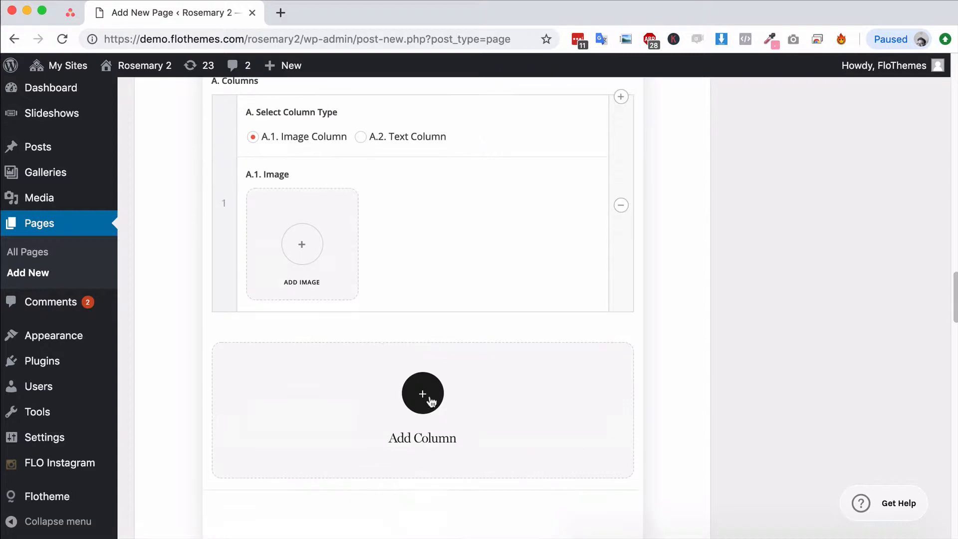
pyautogui.click(427, 399)
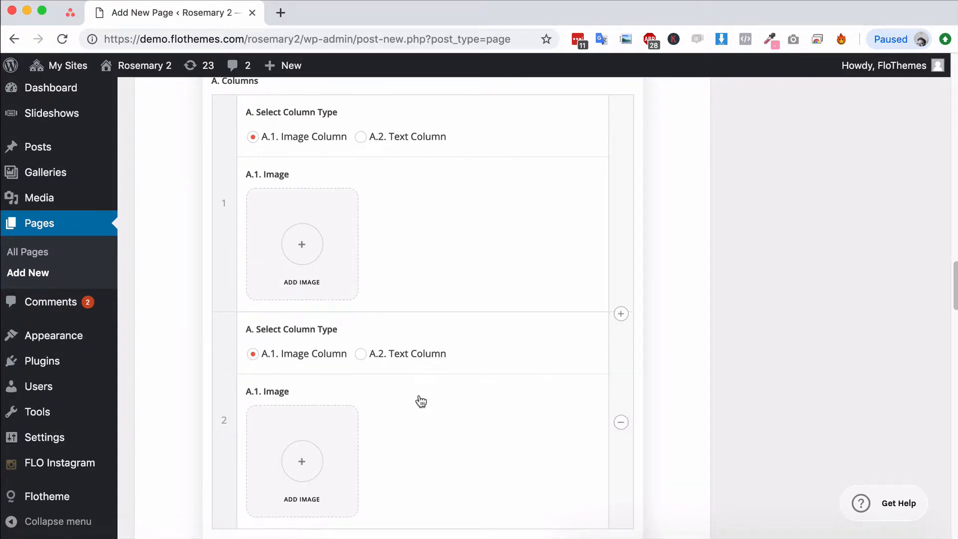
# - Change the first column of Image Block 2 to the Text Column type
pyautogui.scroll(2, 471, 260)
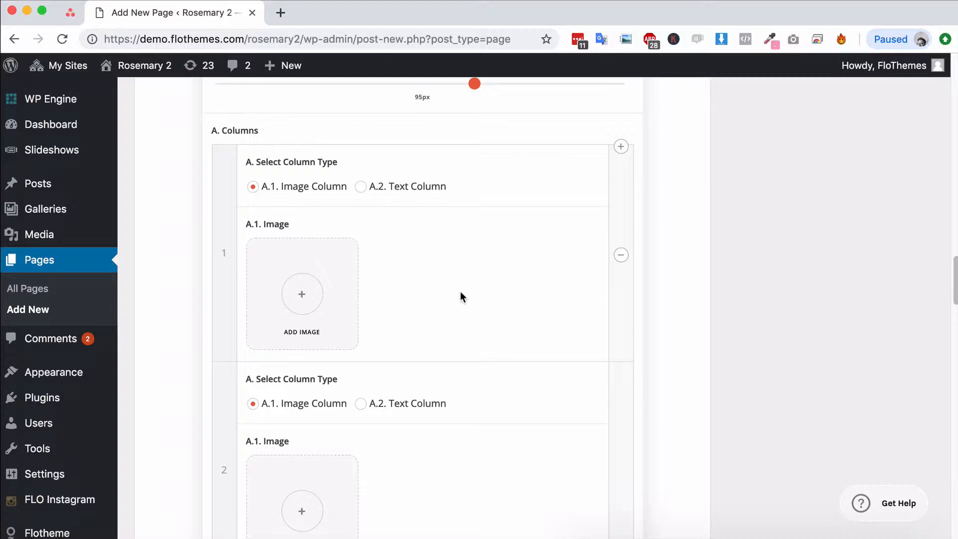
pyautogui.scroll(1, 469, 281)
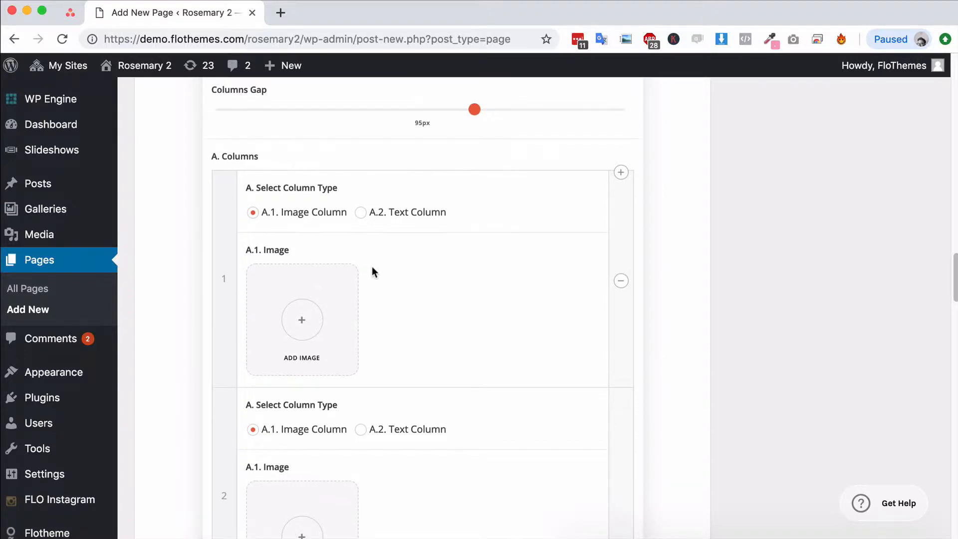
pyautogui.click(361, 214)
pyautogui.scroll(-3, 360, 218)
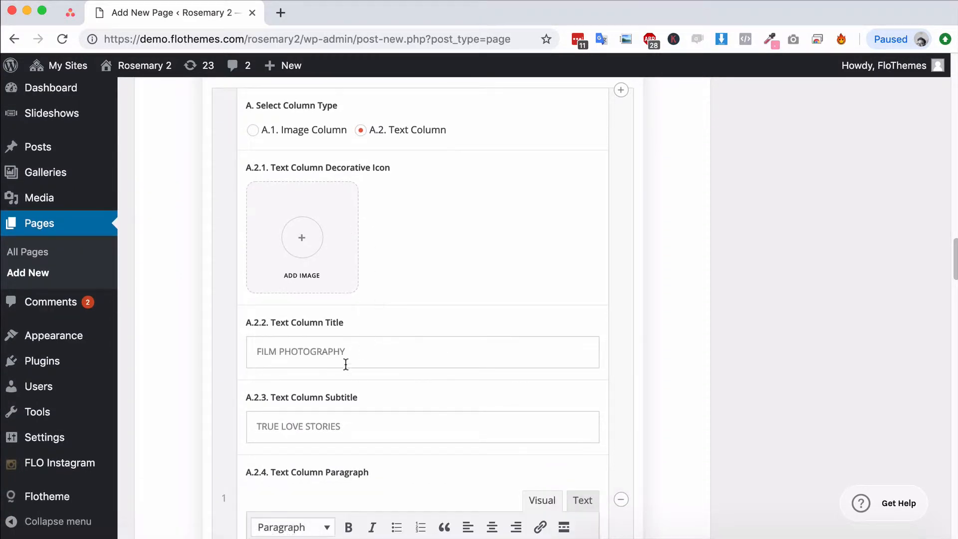
pyautogui.scroll(1, 305, 203)
pyautogui.click(253, 159)
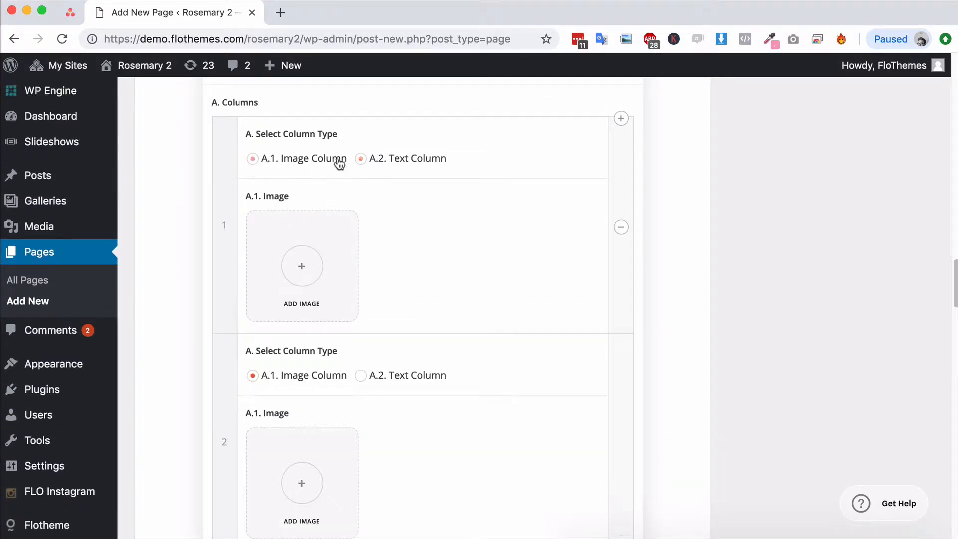
pyautogui.click(360, 159)
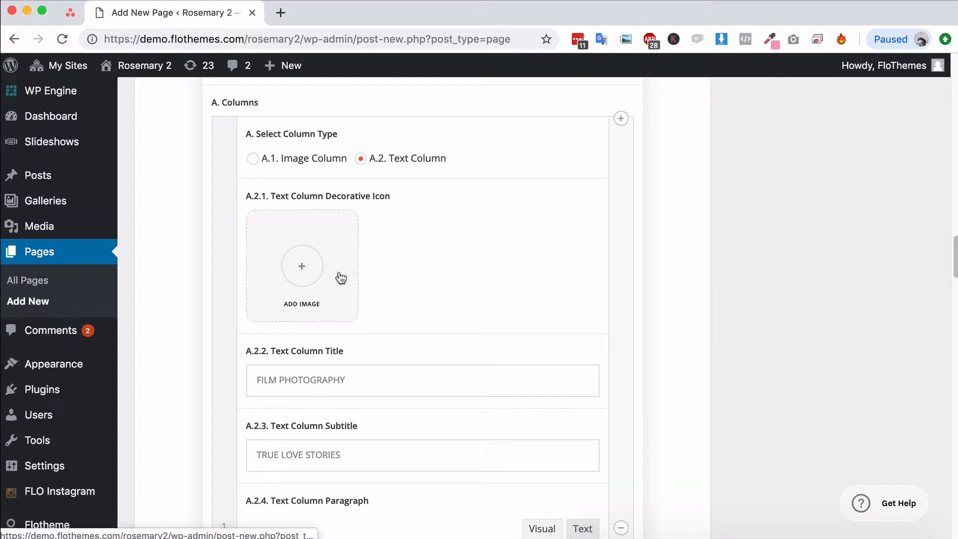
pyautogui.click(296, 308)
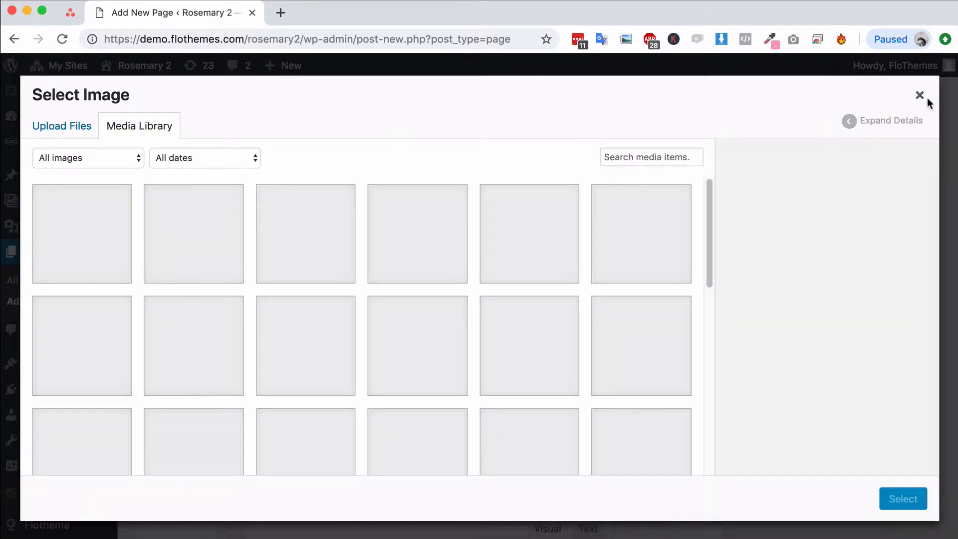
pyautogui.scroll(-2, 350, 299)
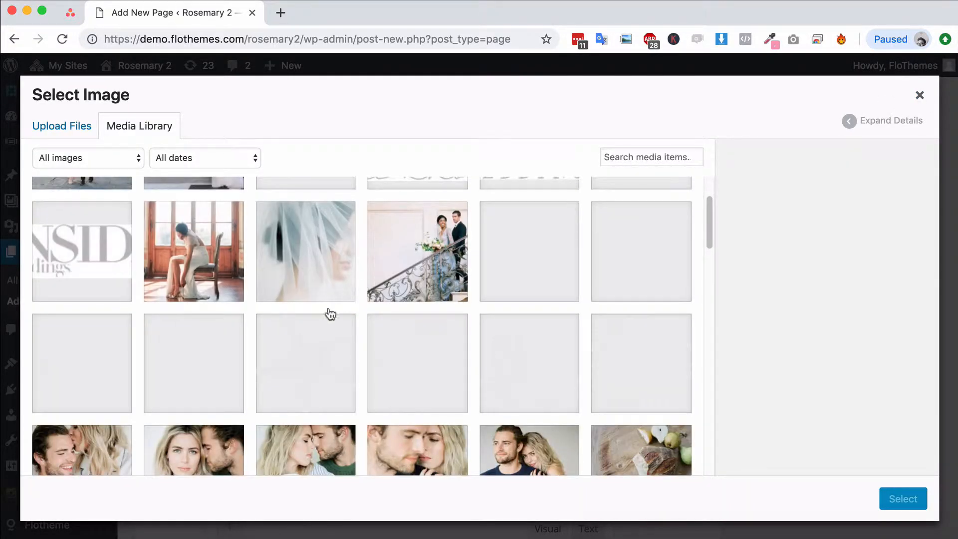
pyautogui.scroll(-2, 330, 314)
pyautogui.click(919, 95)
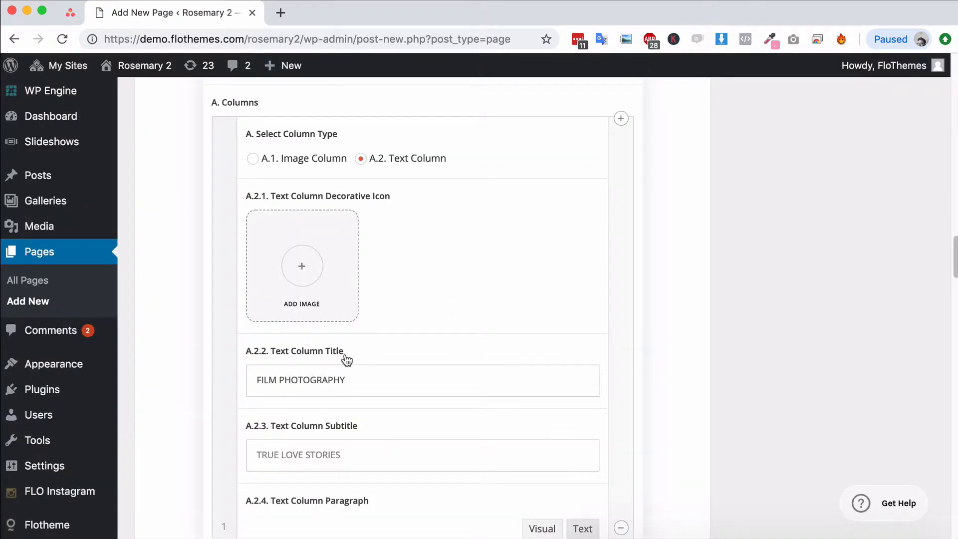
# - Examine the first column's decorative icon, title, subtitle, paragraph and link fields
pyautogui.scroll(-1, 316, 263)
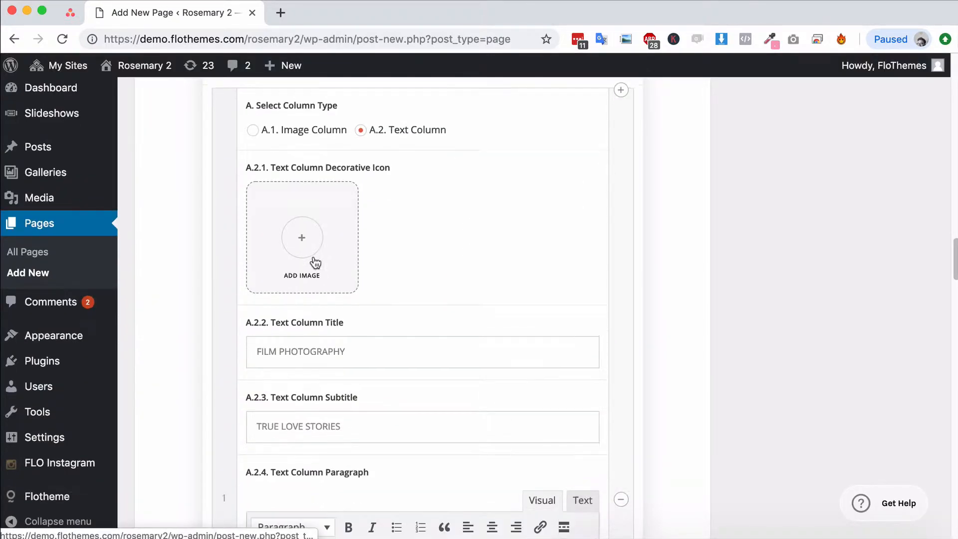
pyautogui.scroll(-3, 315, 264)
pyautogui.tripleClick(364, 260)
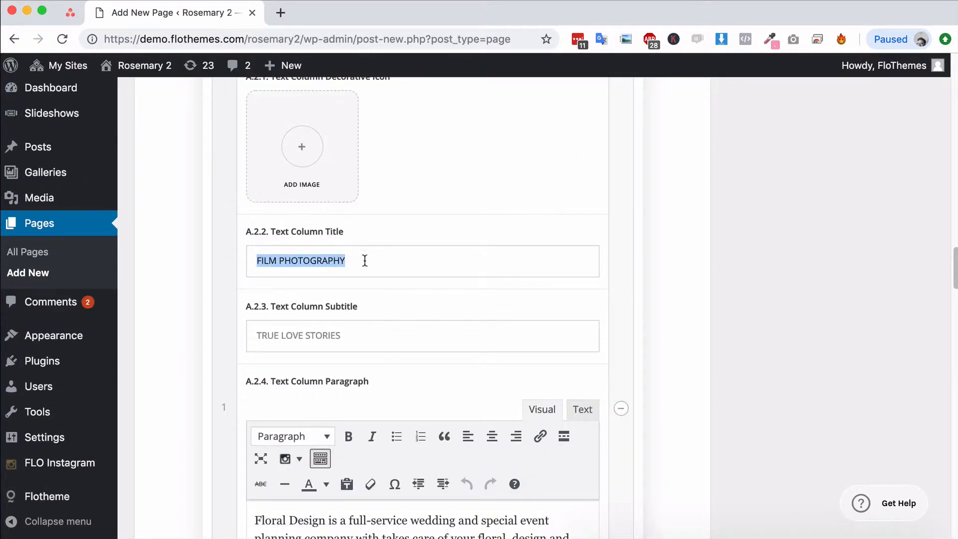
pyautogui.click(379, 261)
pyautogui.tripleClick(374, 335)
pyautogui.click(422, 334)
pyautogui.scroll(-3, 420, 333)
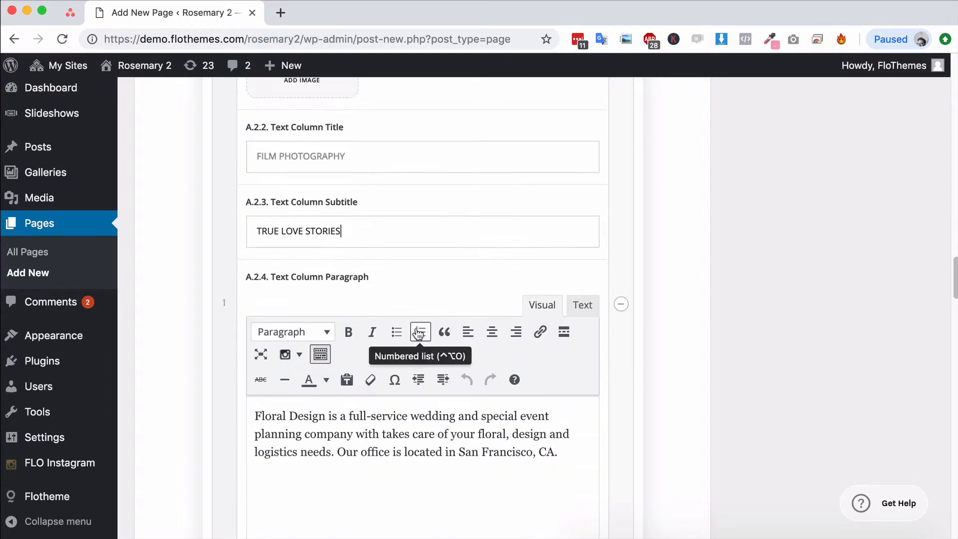
pyautogui.scroll(-3, 372, 361)
pyautogui.scroll(-6, 487, 313)
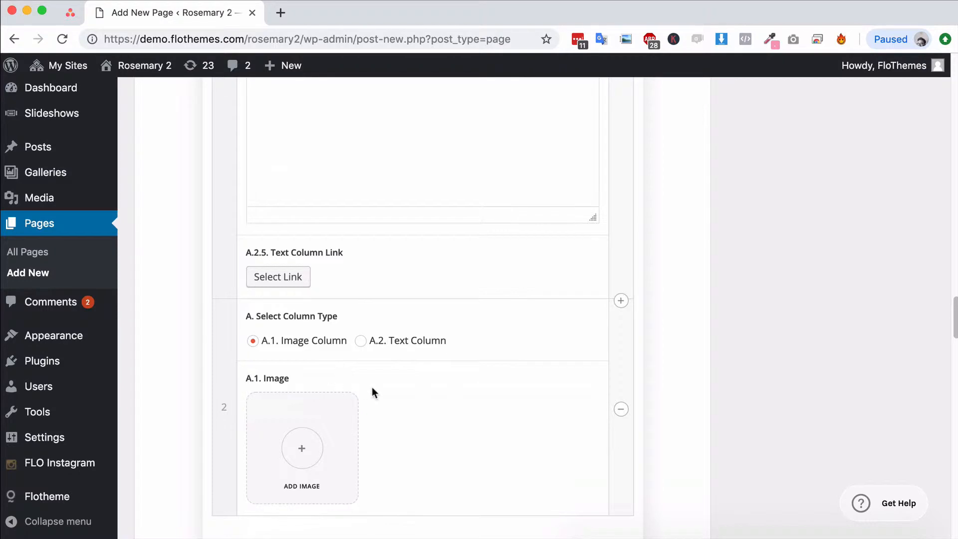
# - Set the second column's image to FACEBOOK-PREVIEW-27.jpg from the media library
pyautogui.click(330, 435)
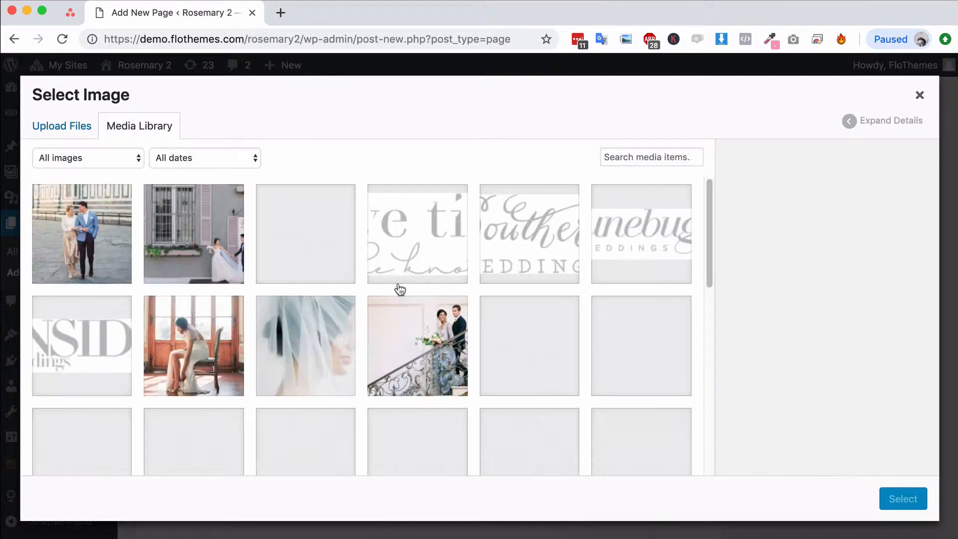
pyautogui.click(182, 341)
pyautogui.click(100, 240)
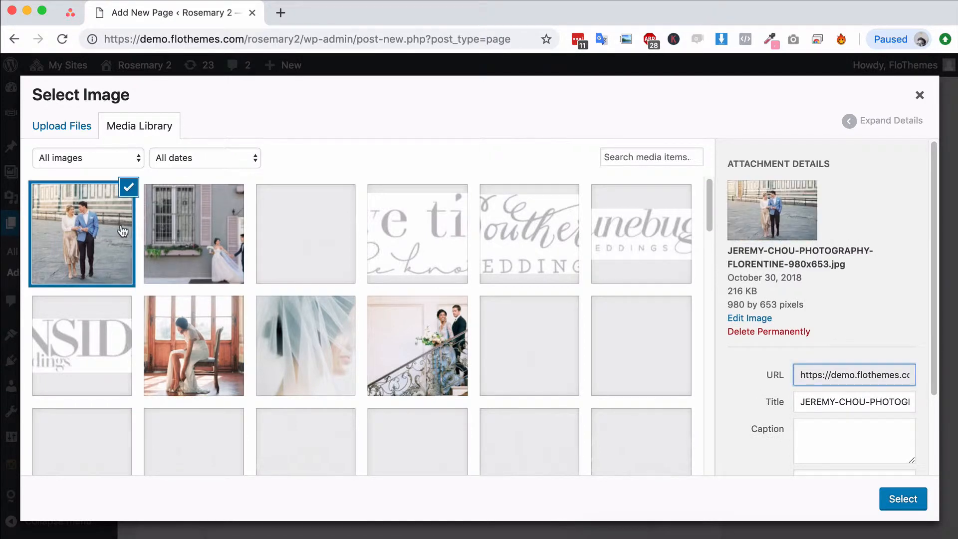
pyautogui.click(219, 241)
pyautogui.scroll(-3, 406, 289)
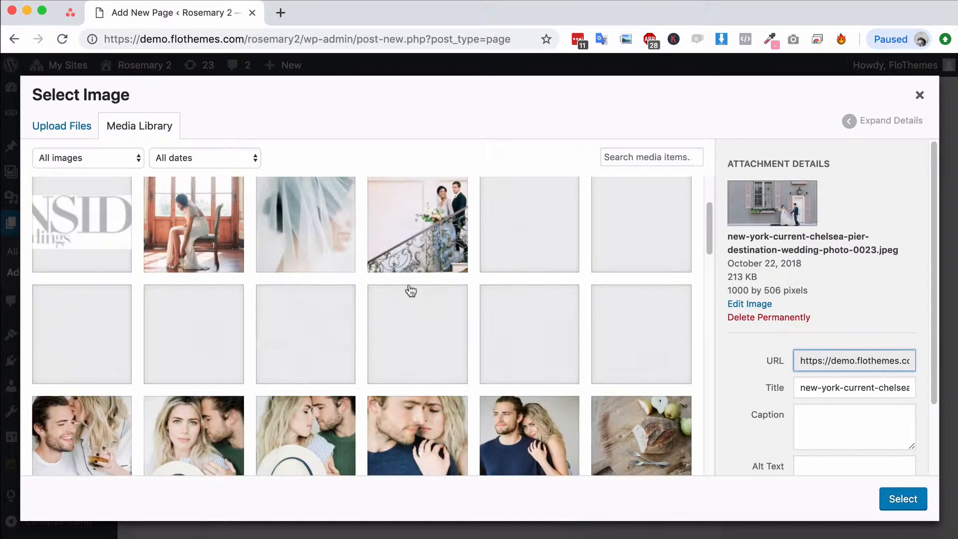
pyautogui.click(457, 421)
pyautogui.click(911, 501)
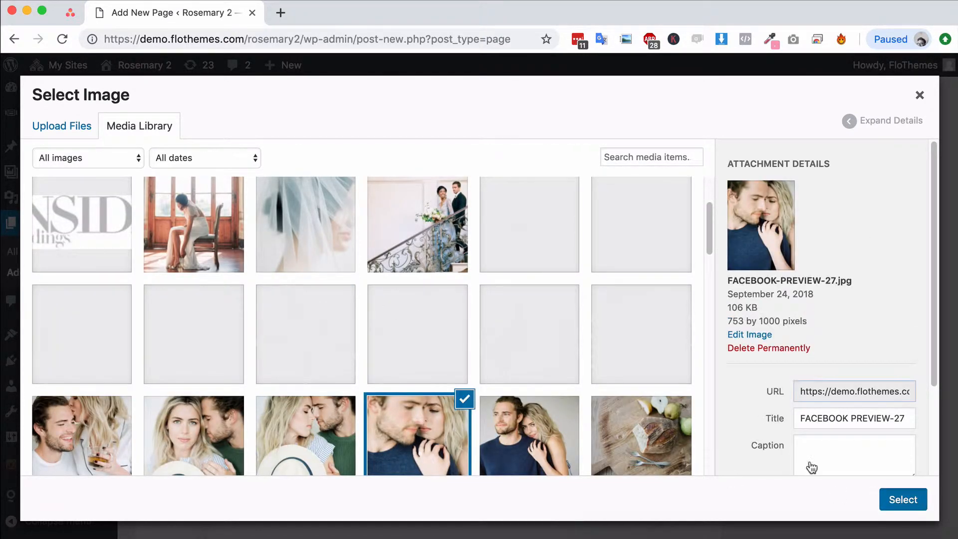
# - Add a third column to Image Block 2, below the second column with the couple's photo
pyautogui.scroll(-6, 460, 306)
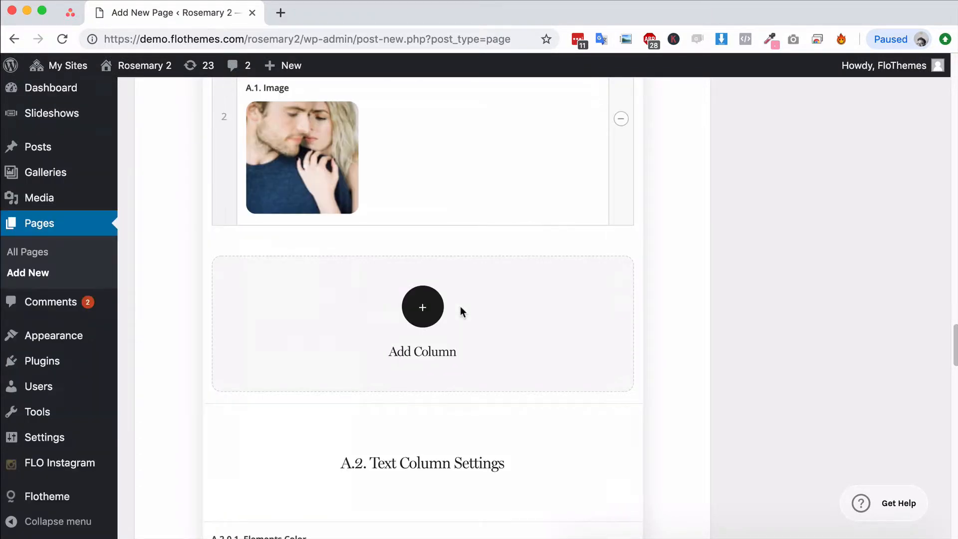
pyautogui.scroll(-2, 421, 229)
pyautogui.scroll(3, 423, 257)
pyautogui.scroll(15, 424, 270)
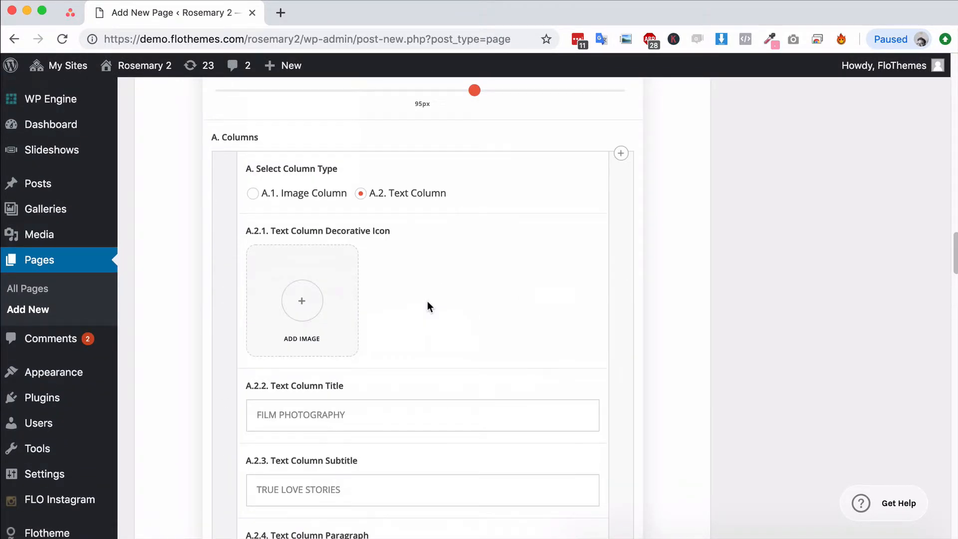
pyautogui.scroll(-13, 427, 300)
pyautogui.scroll(-6, 428, 301)
pyautogui.click(424, 198)
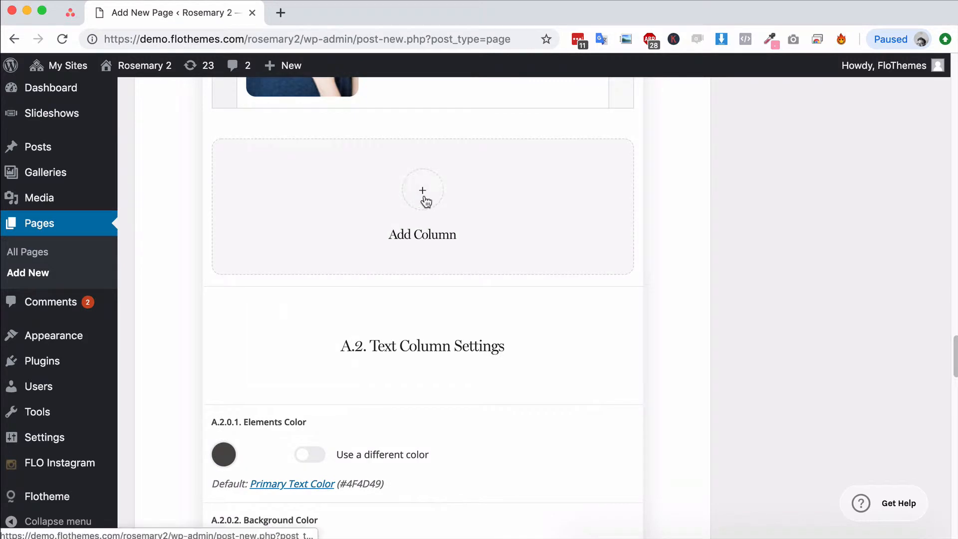
pyautogui.scroll(2, 364, 312)
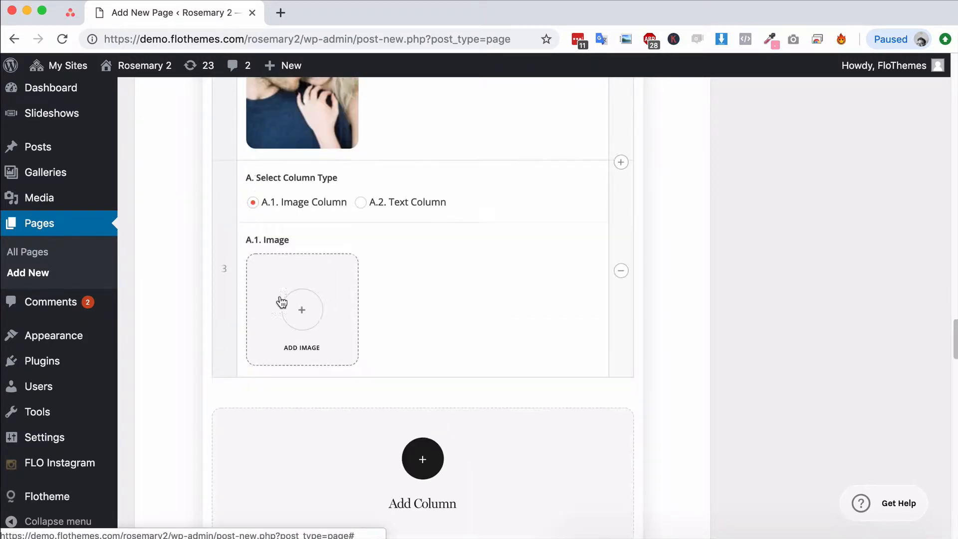
# - Set the number of columns in Image Block 2 to 3 and remove the empty third column entry
pyautogui.scroll(20, 367, 255)
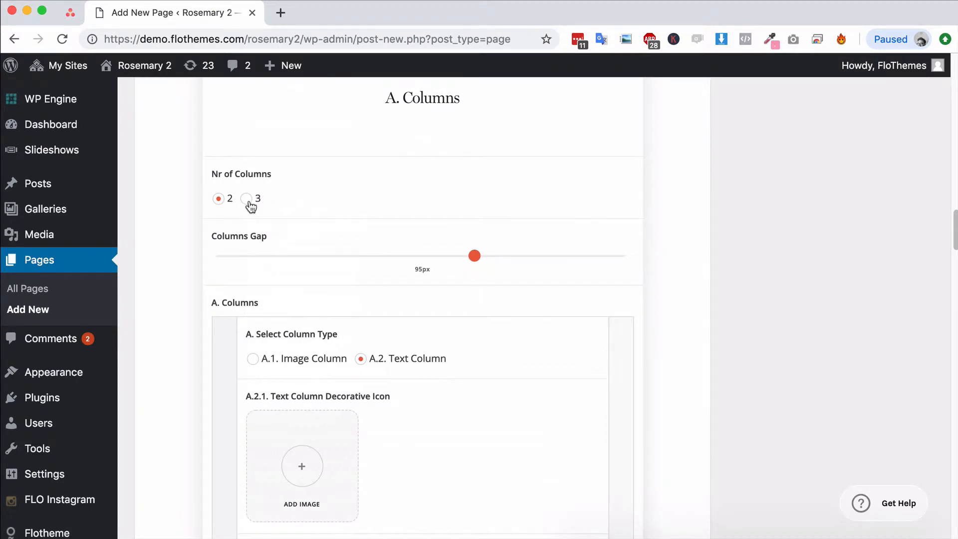
pyautogui.click(247, 201)
pyautogui.scroll(-15, 414, 251)
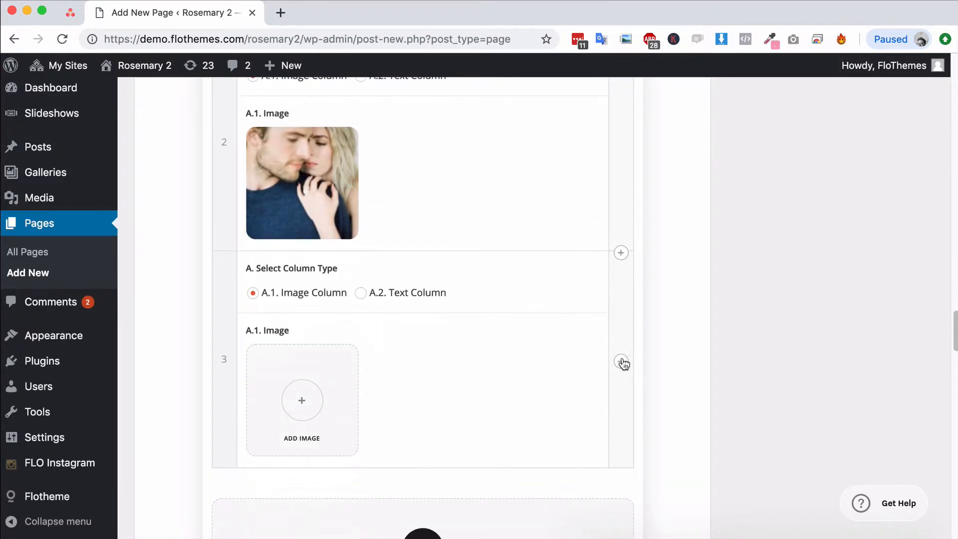
pyautogui.click(622, 362)
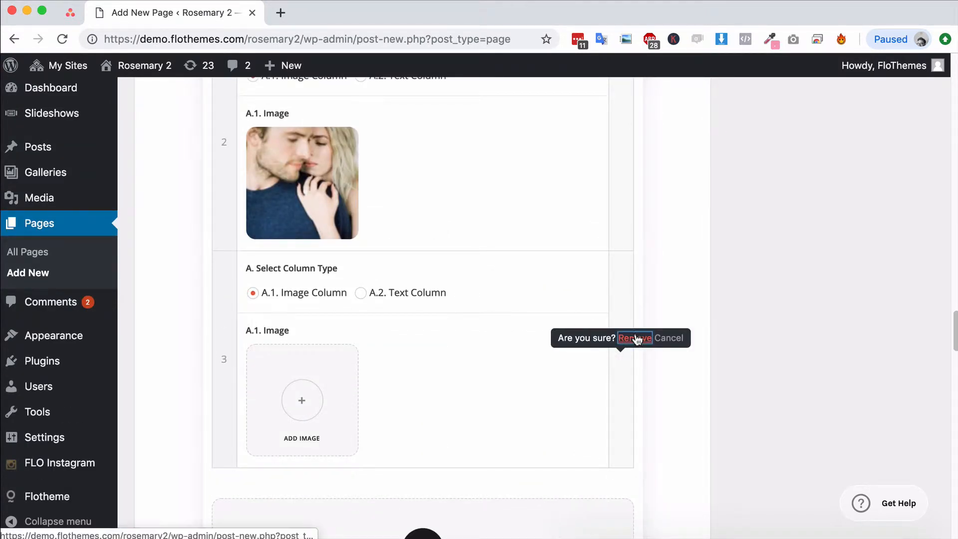
pyautogui.click(635, 339)
pyautogui.scroll(-2, 452, 321)
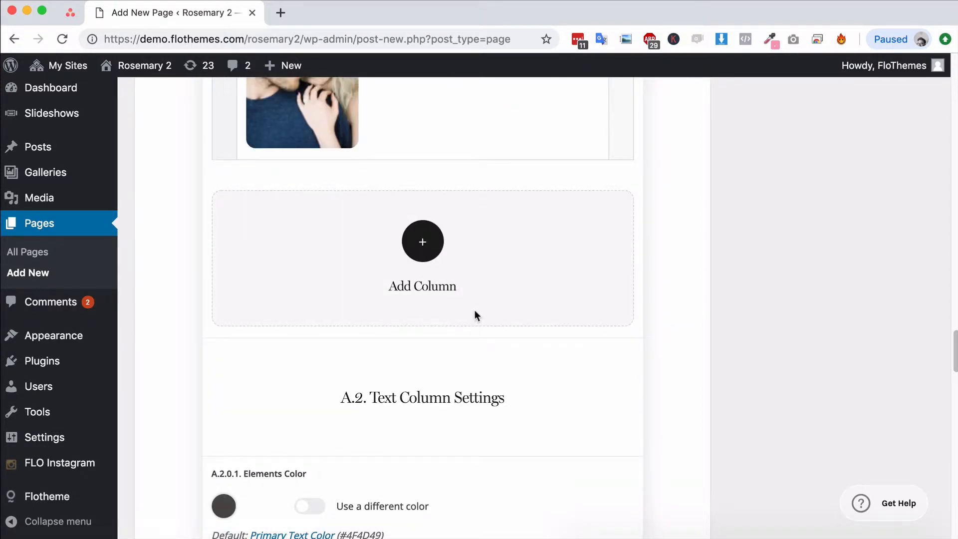
pyautogui.scroll(-4, 471, 314)
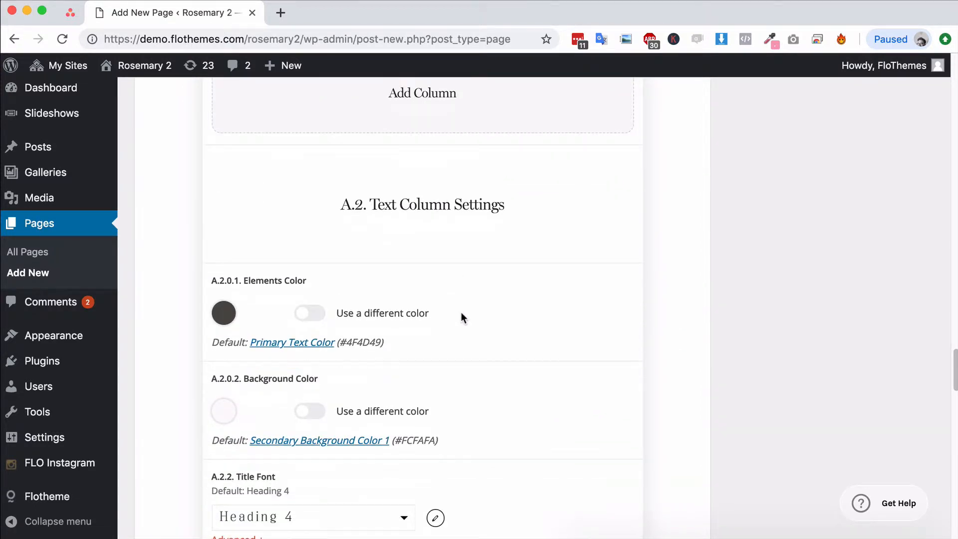
pyautogui.click(312, 313)
pyautogui.click(310, 313)
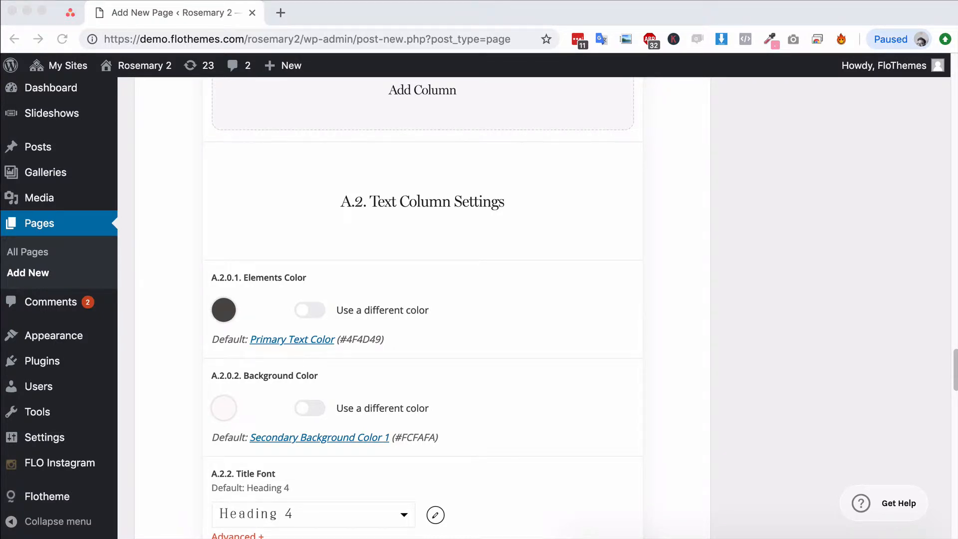
pyautogui.click(498, 312)
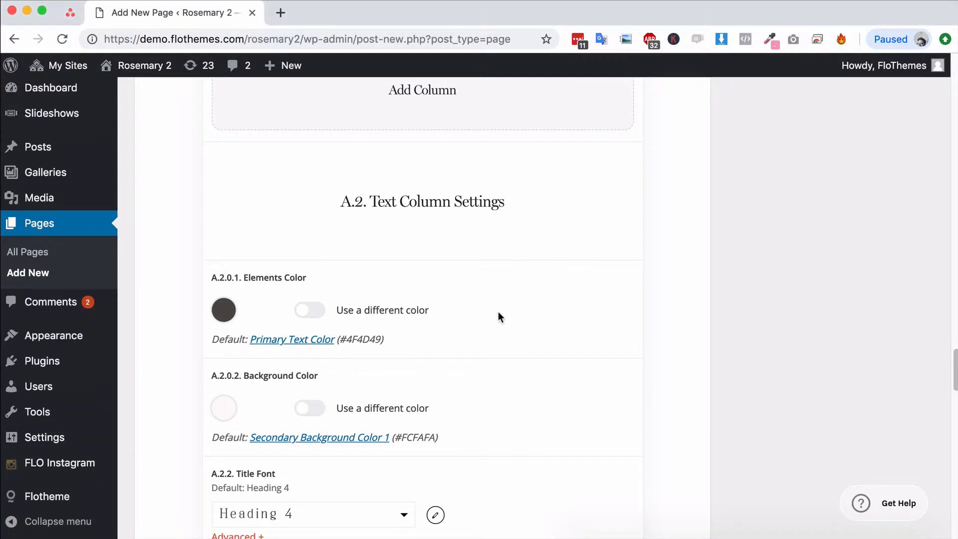
# - Enable a different elements color in the text column settings and set it to the grey-blue #9aa5b7
pyautogui.click(313, 311)
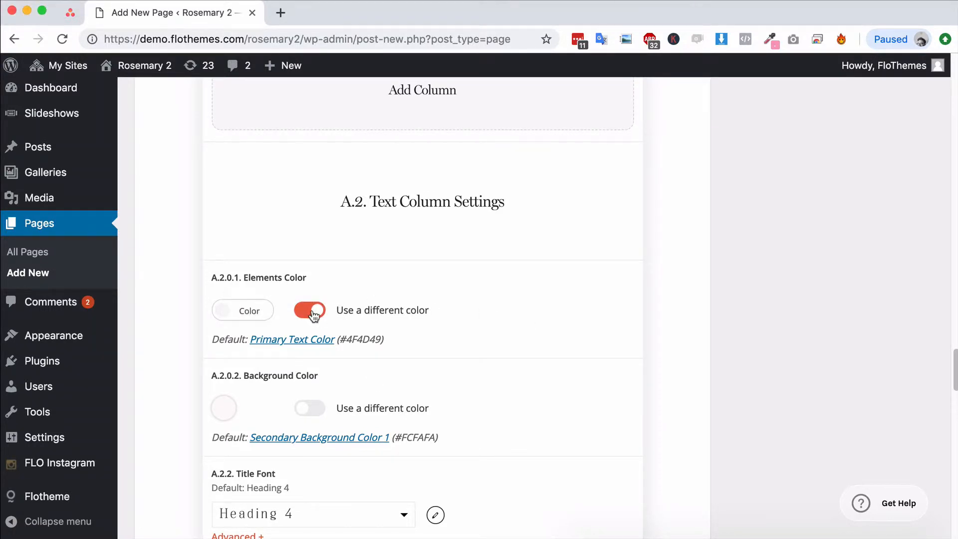
pyautogui.click(248, 312)
pyautogui.scroll(-3, 496, 313)
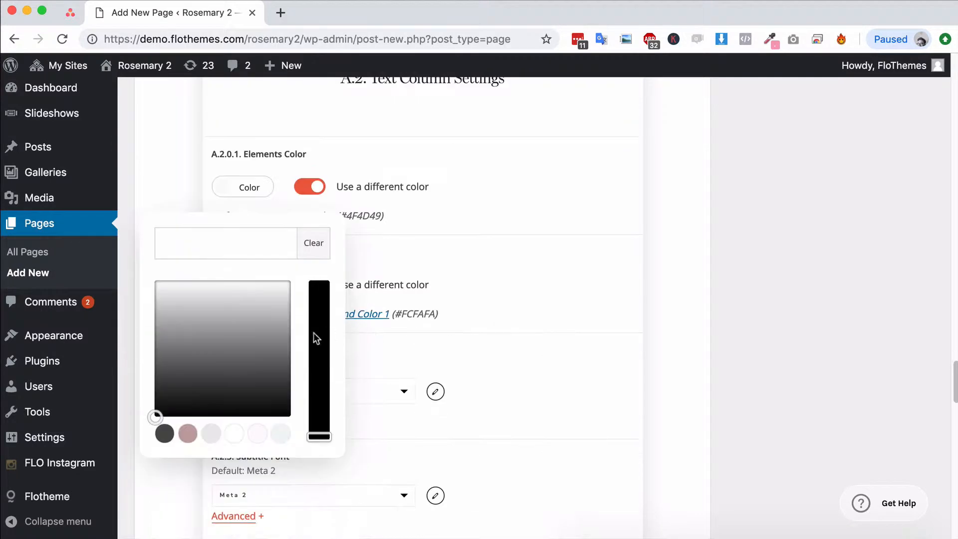
pyautogui.click(192, 431)
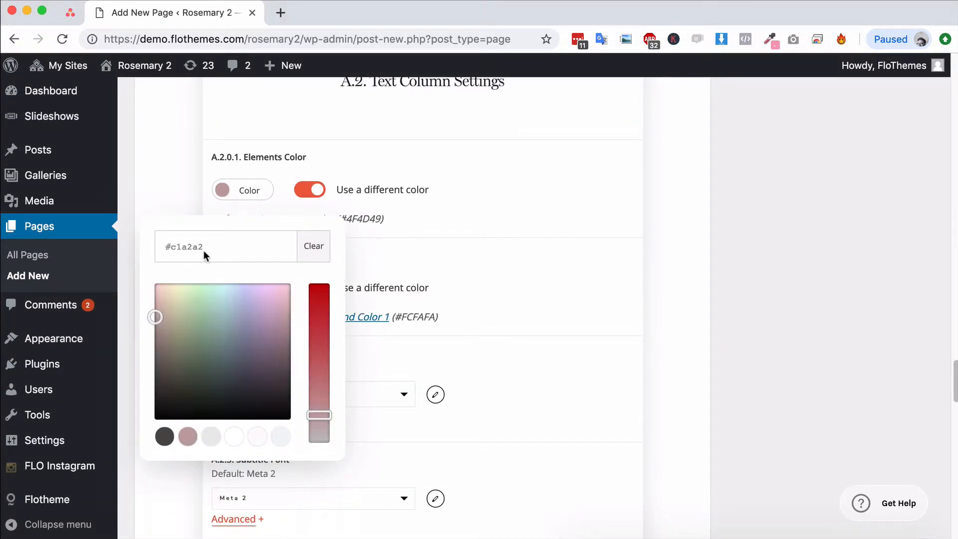
pyautogui.click(194, 332)
pyautogui.moveTo(197, 304)
pyautogui.mouseDown()
pyautogui.moveTo(212, 327)
pyautogui.moveTo(192, 298)
pyautogui.moveTo(210, 374)
pyautogui.moveTo(224, 323)
pyautogui.mouseUp()
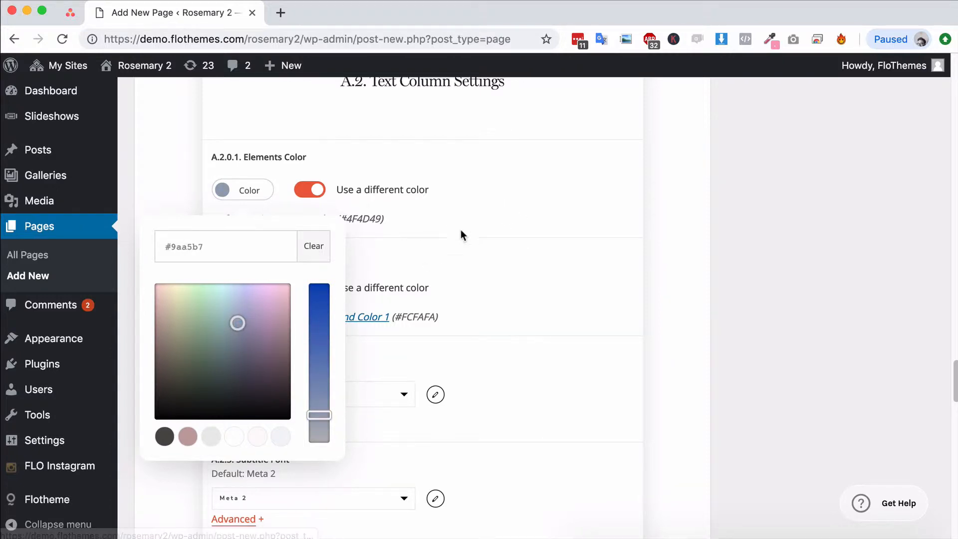
pyautogui.click(340, 237)
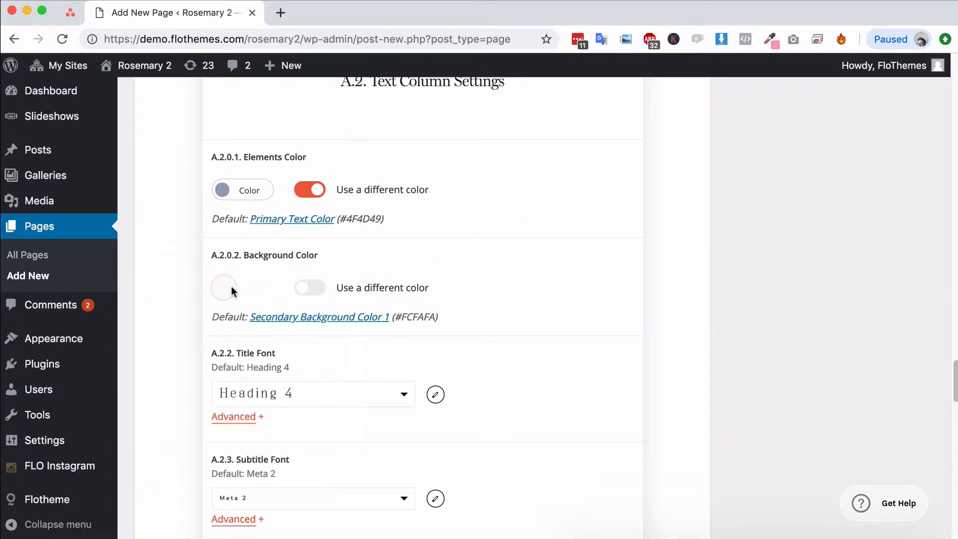
pyautogui.scroll(-3, 321, 296)
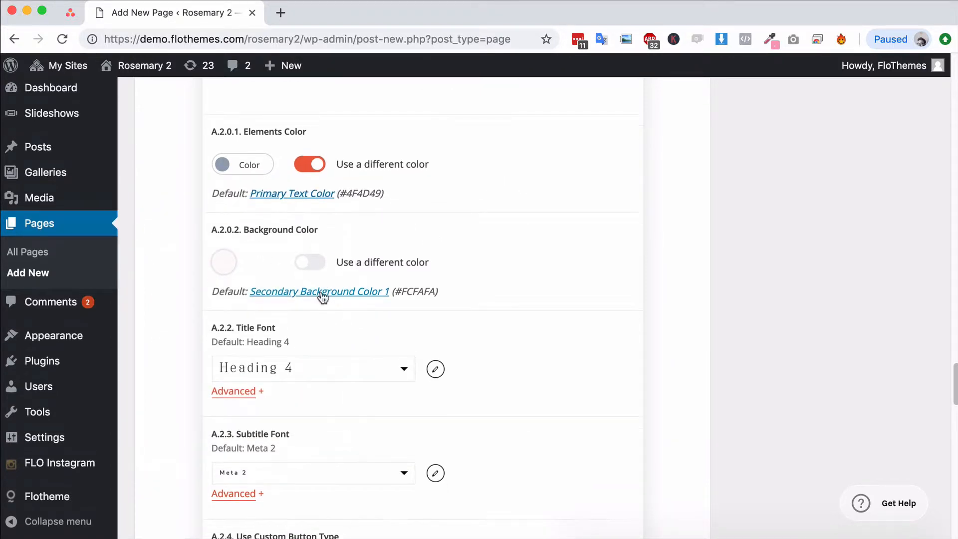
pyautogui.scroll(-1, 326, 299)
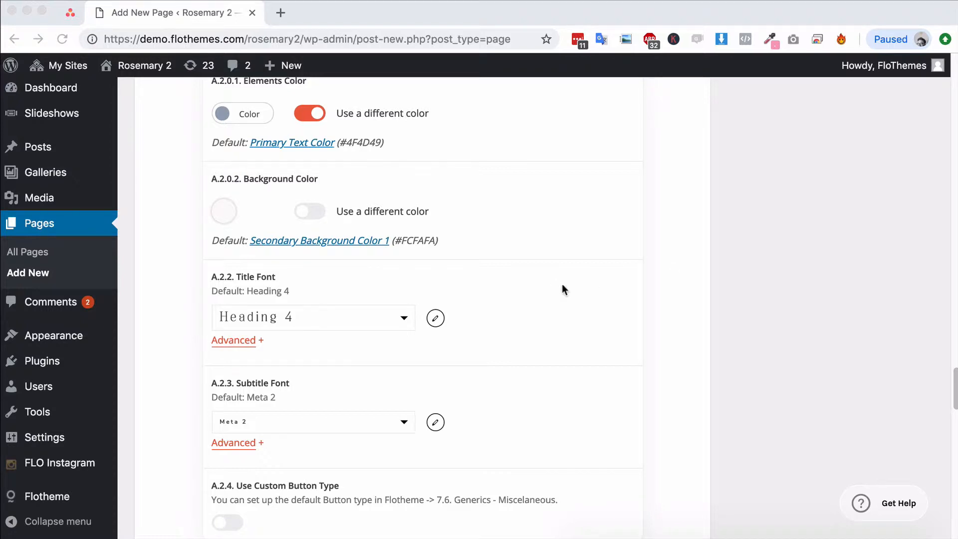
pyautogui.click(299, 273)
pyautogui.click(365, 324)
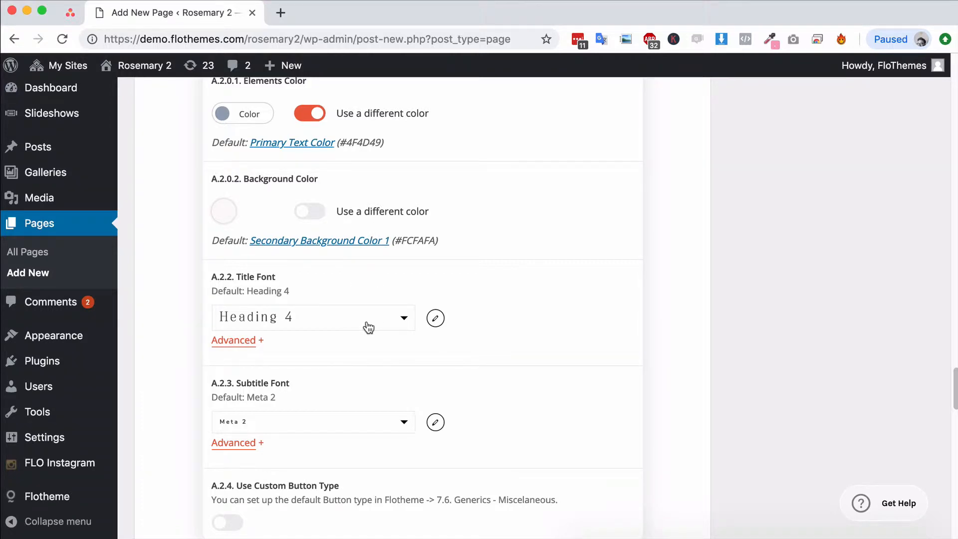
# - Examine the font styles offered for the Title Font in the text column settings, keeping Heading 4
pyautogui.click(367, 330)
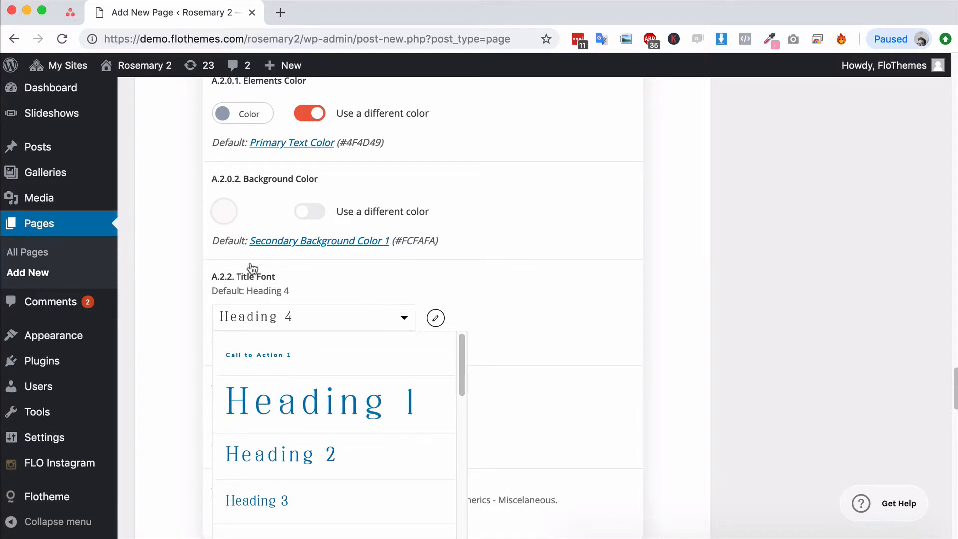
pyautogui.click(497, 283)
pyautogui.scroll(-1, 513, 302)
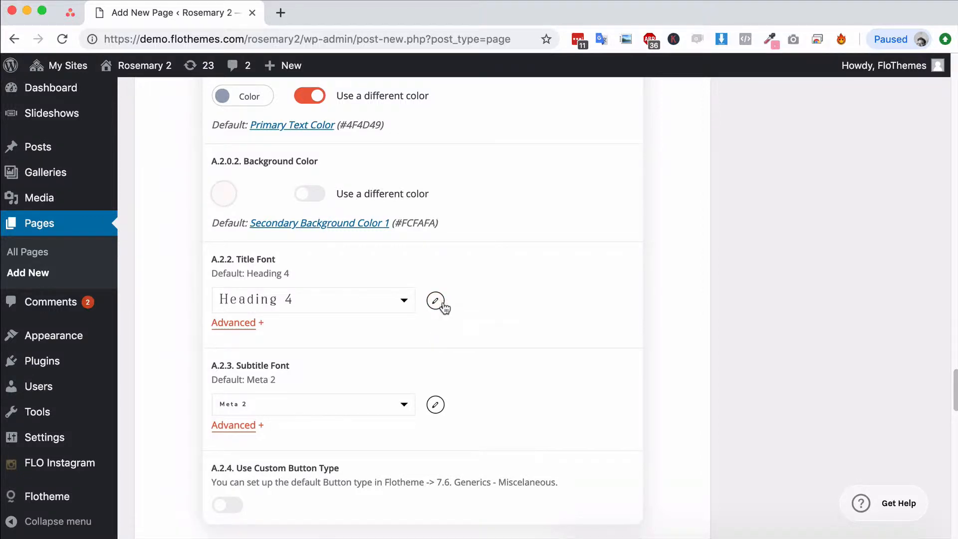
# - Preview the custom button types for the text column by enabling Use Custom Button Type and switching it back off
pyautogui.scroll(-1, 507, 313)
pyautogui.scroll(-1, 508, 322)
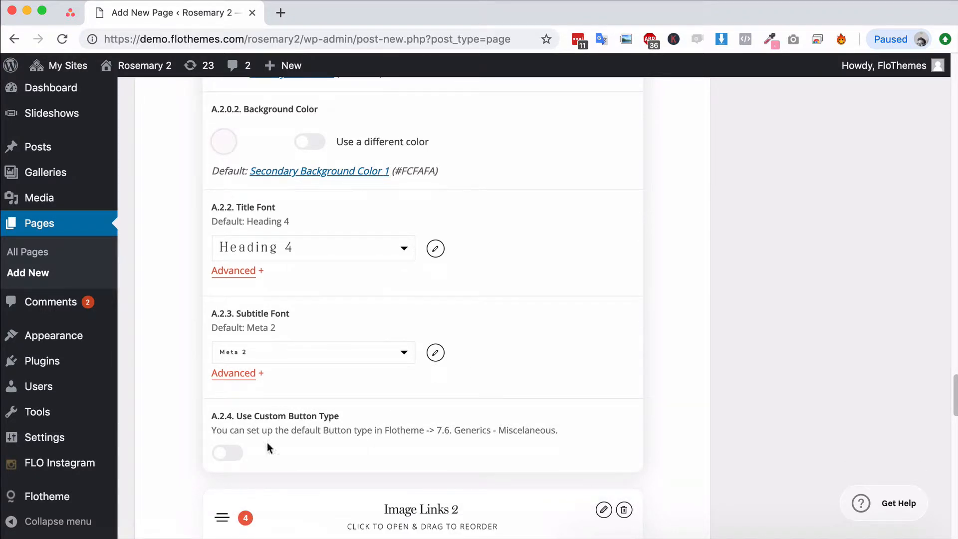
pyautogui.click(222, 453)
pyautogui.scroll(-5, 447, 419)
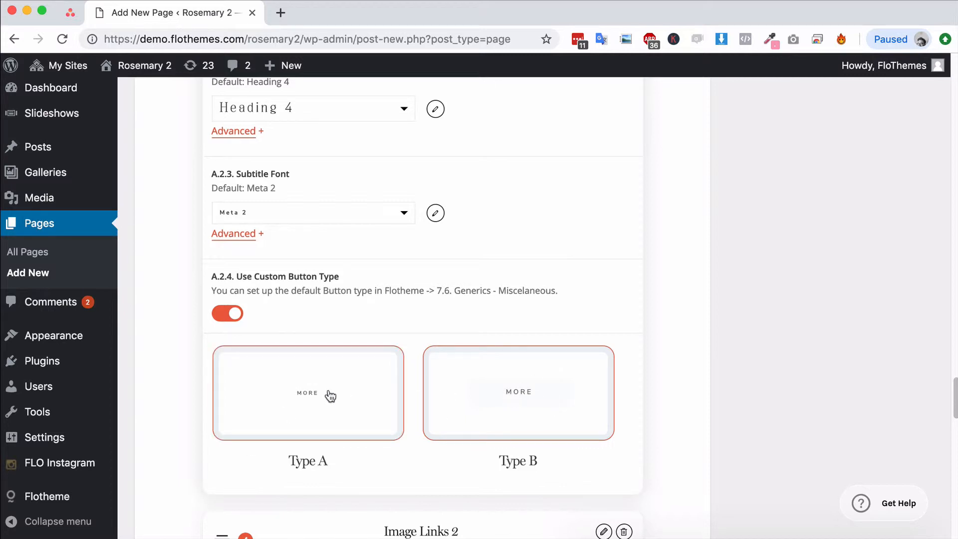
pyautogui.click(226, 314)
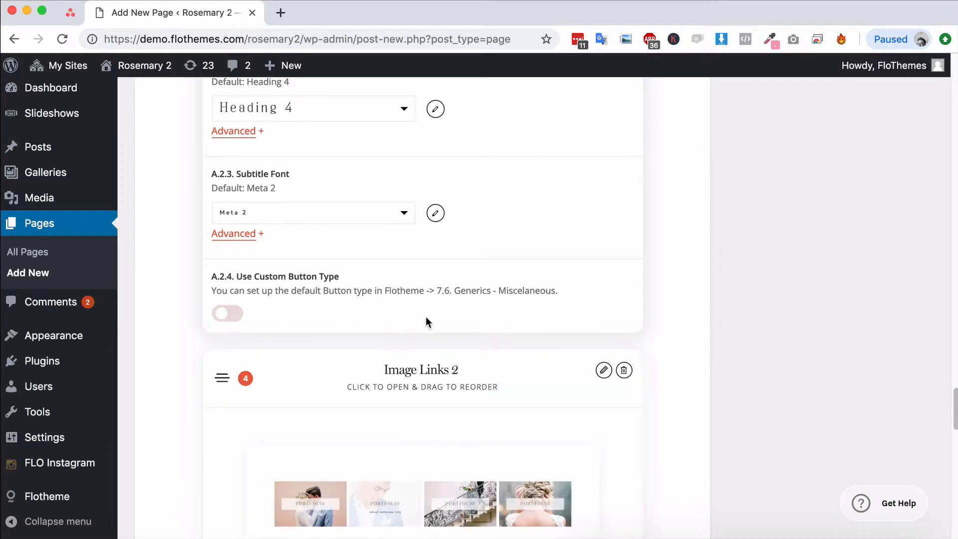
# - Open the Image Links 2 block for editing and examine its overlay, column, gap, image height and image link options
pyautogui.scroll(-5, 451, 314)
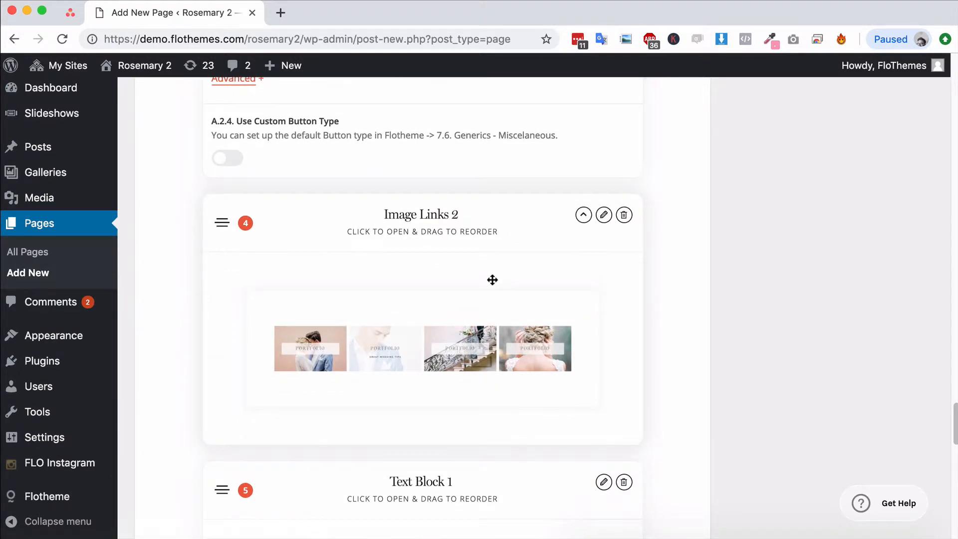
pyautogui.click(603, 215)
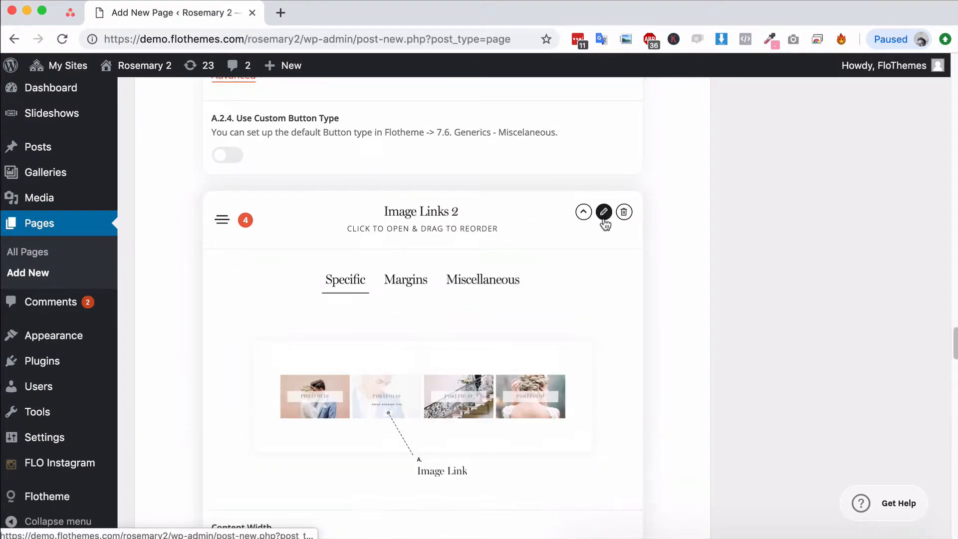
pyautogui.scroll(-10, 544, 251)
pyautogui.scroll(-3, 474, 279)
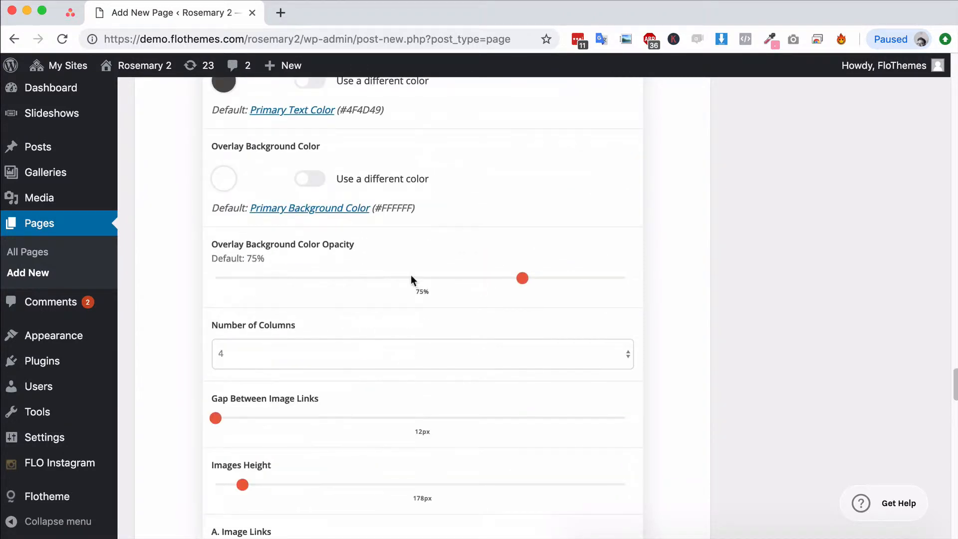
pyautogui.scroll(-1, 450, 284)
pyautogui.scroll(-9, 328, 318)
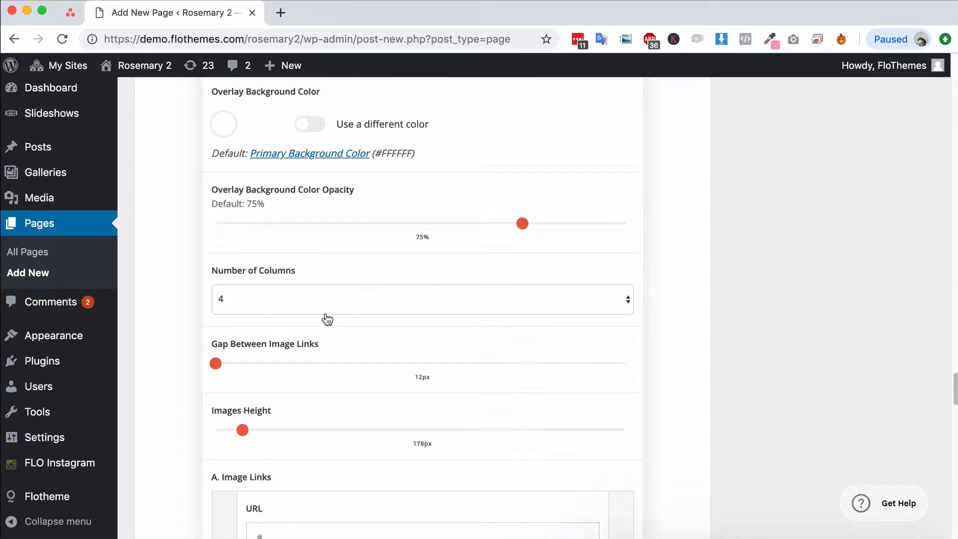
pyautogui.scroll(-1, 327, 325)
pyautogui.scroll(2, 332, 318)
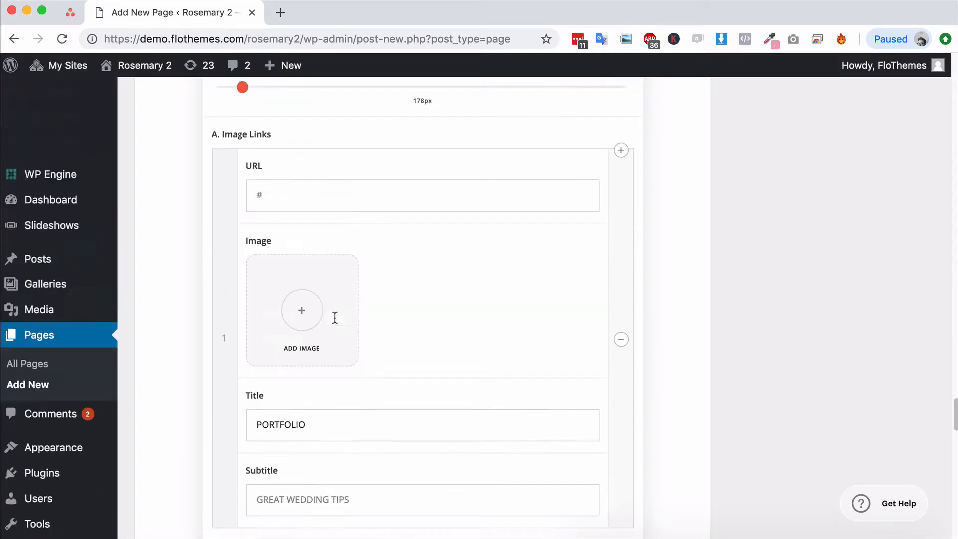
pyautogui.scroll(-5, 335, 320)
pyautogui.click(422, 365)
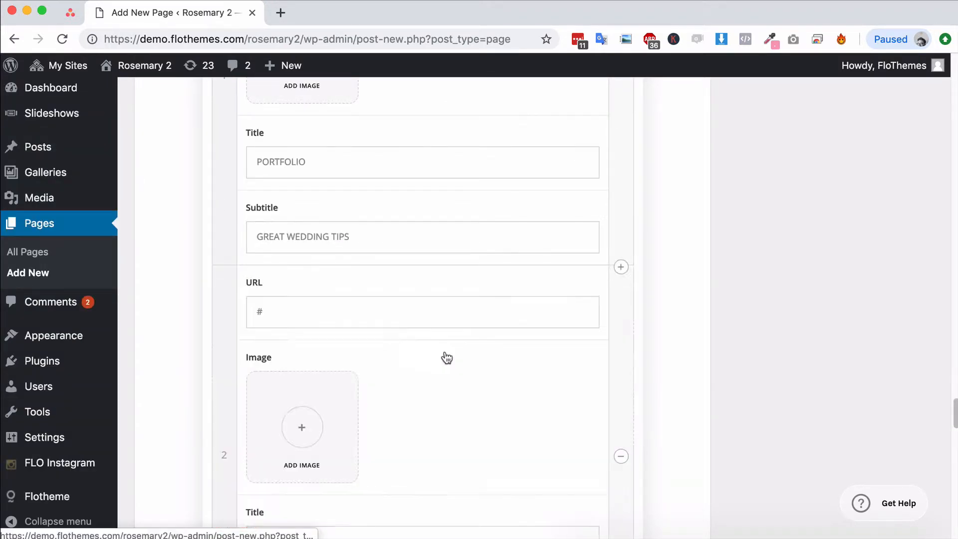
pyautogui.scroll(-10, 458, 339)
pyautogui.scroll(-5, 448, 344)
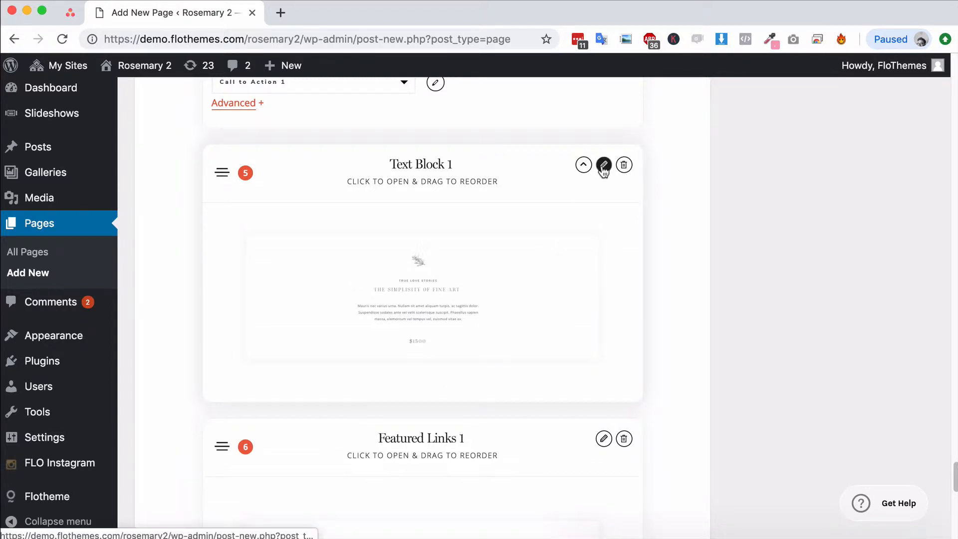
# - Open the Text Block 1 block for editing and examine its decorative icon, title area and text area options
pyautogui.click(604, 166)
pyautogui.scroll(-3, 427, 316)
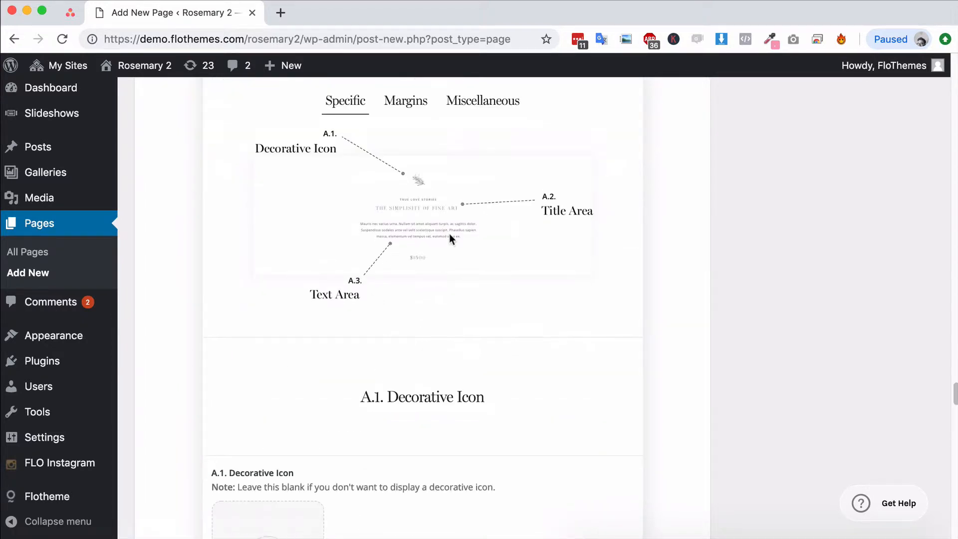
pyautogui.scroll(-1, 451, 238)
pyautogui.scroll(-10, 366, 296)
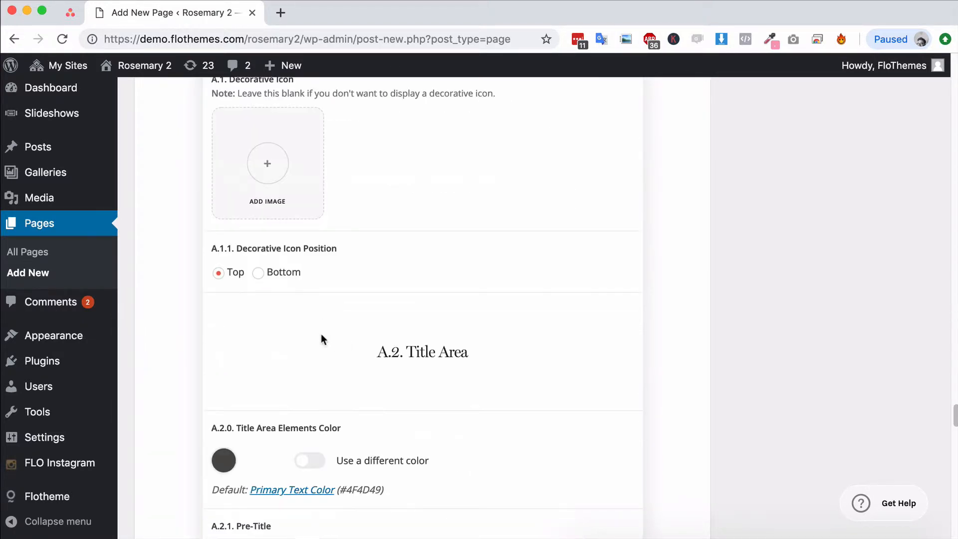
pyautogui.scroll(-7, 361, 309)
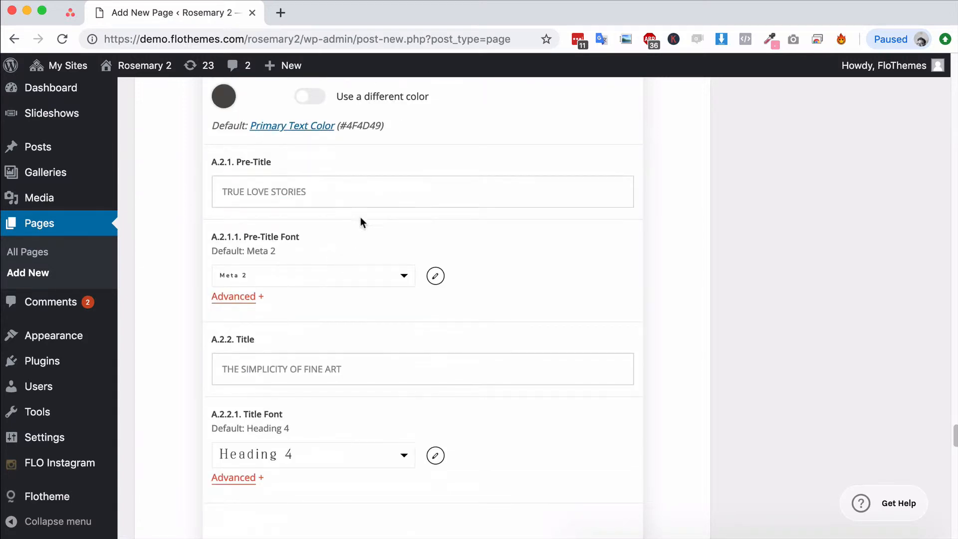
pyautogui.scroll(-8, 359, 286)
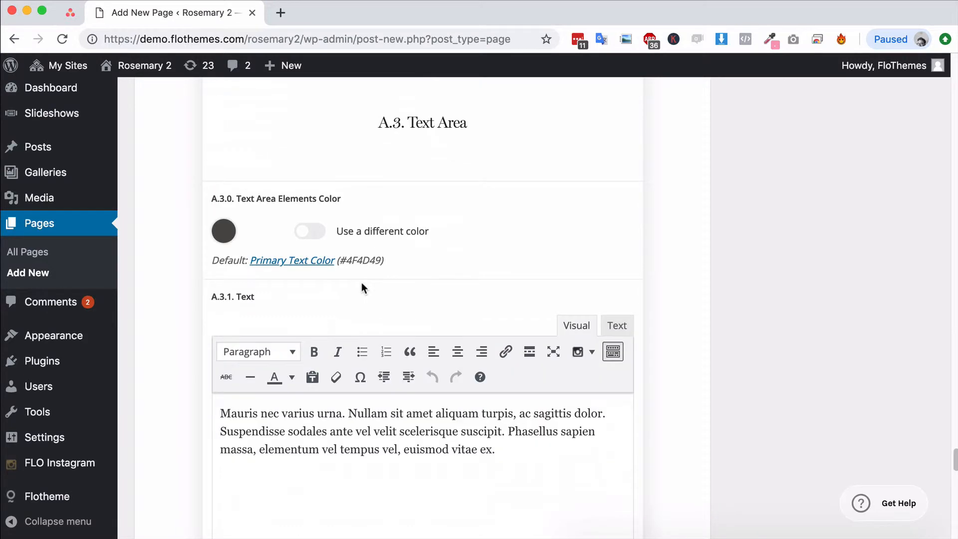
pyautogui.scroll(-11, 340, 327)
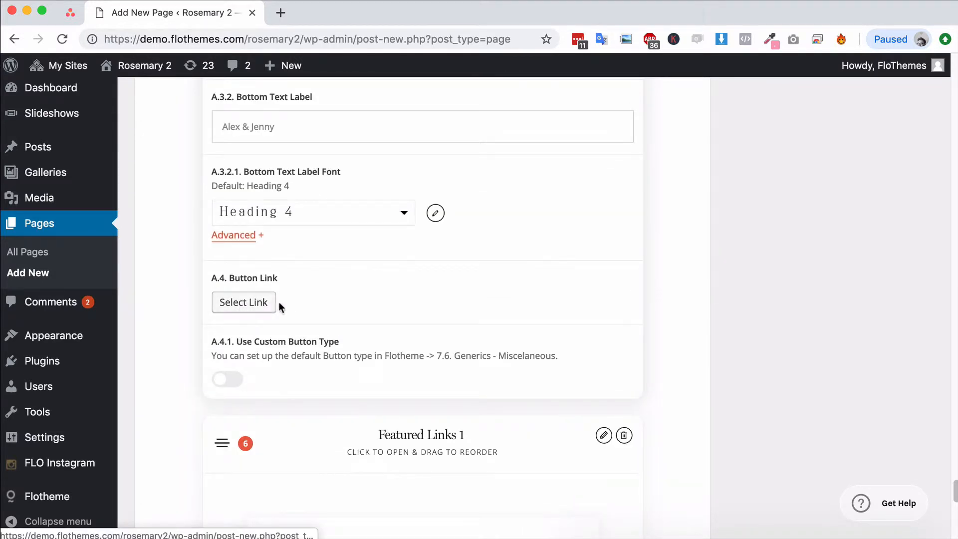
# - Start a button link for Text Block 1 and choose the existing Home A page as its destination
pyautogui.click(243, 309)
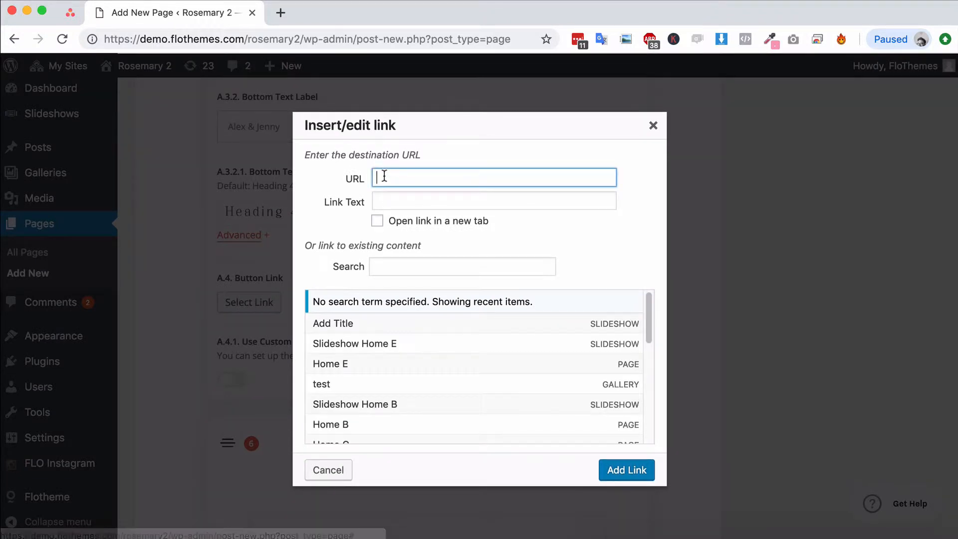
pyautogui.click(343, 411)
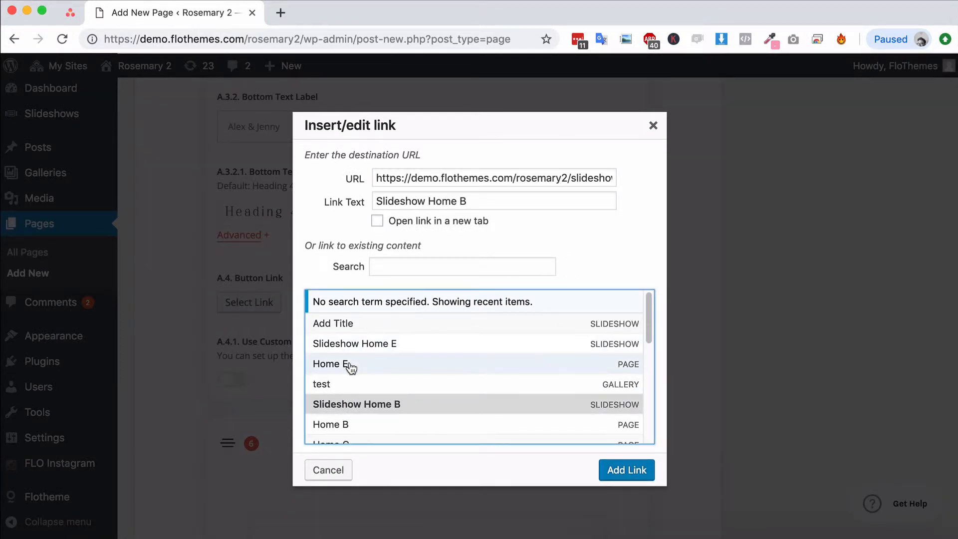
pyautogui.scroll(-3, 352, 382)
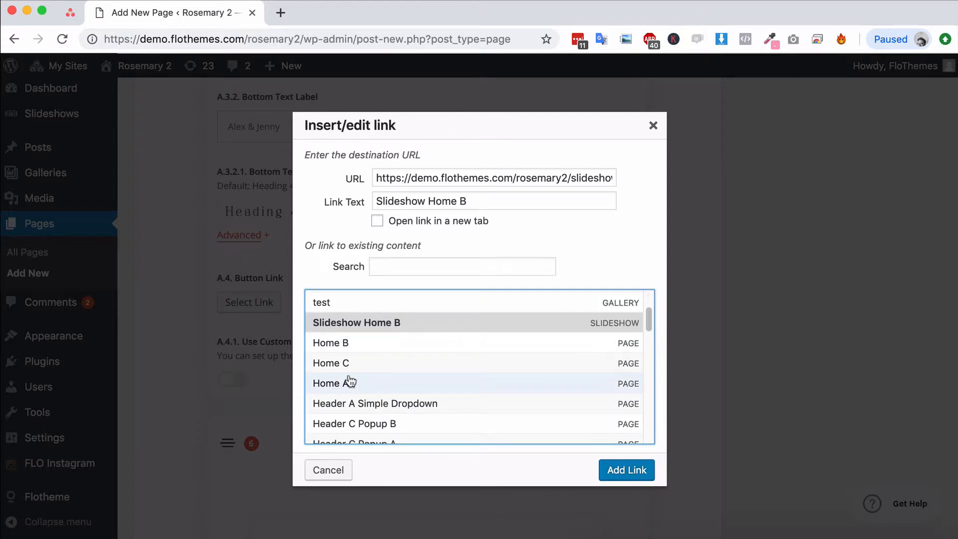
pyautogui.click(350, 382)
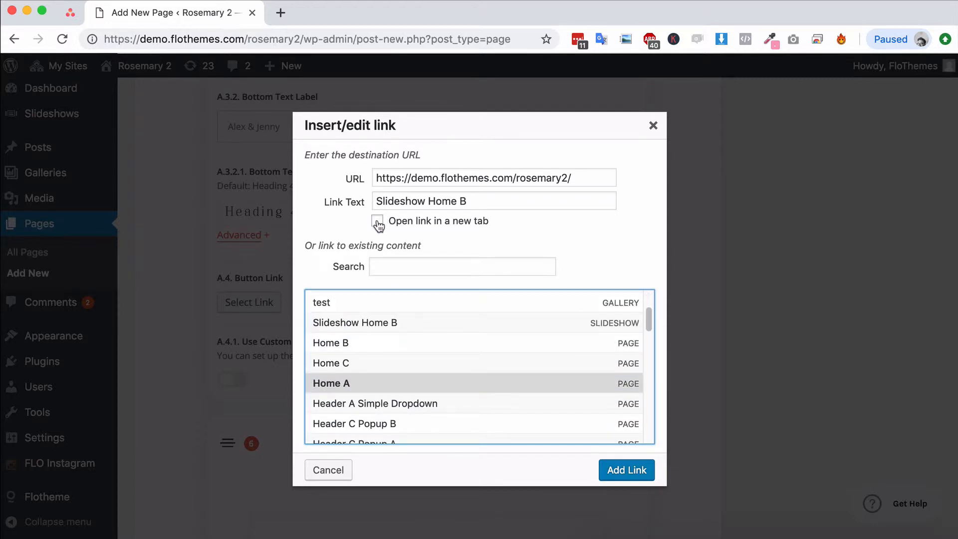
# - Change the link text to Home, leave opening in a new tab off, and add the link
pyautogui.click(377, 221)
pyautogui.click(377, 223)
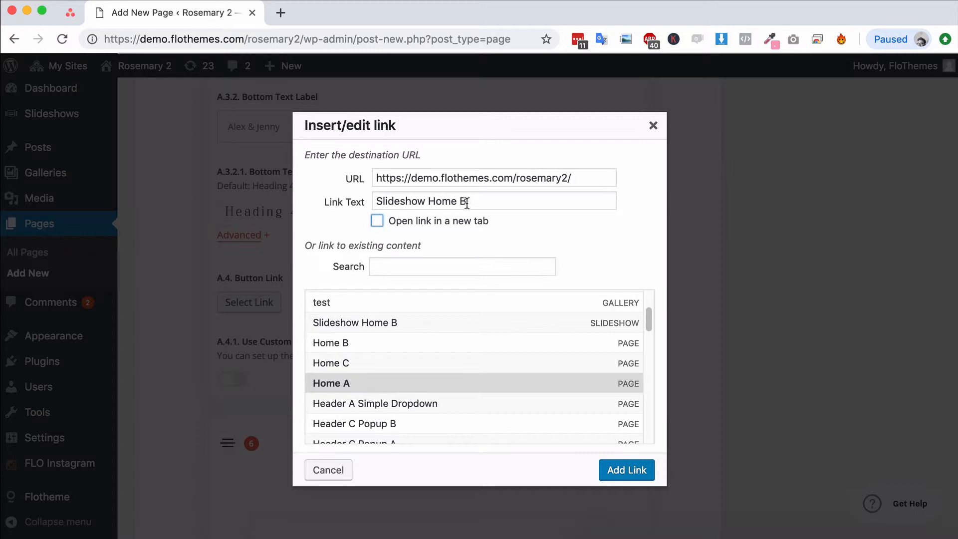
pyautogui.moveTo(467, 202); pyautogui.dragTo(373, 202)
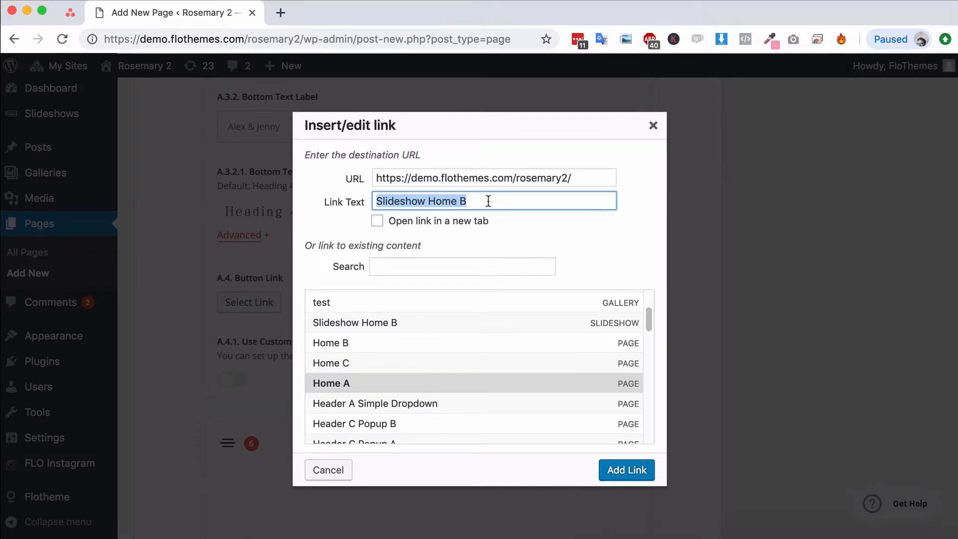
pyautogui.moveTo(506, 203); pyautogui.dragTo(363, 203)
pyautogui.write('Home')
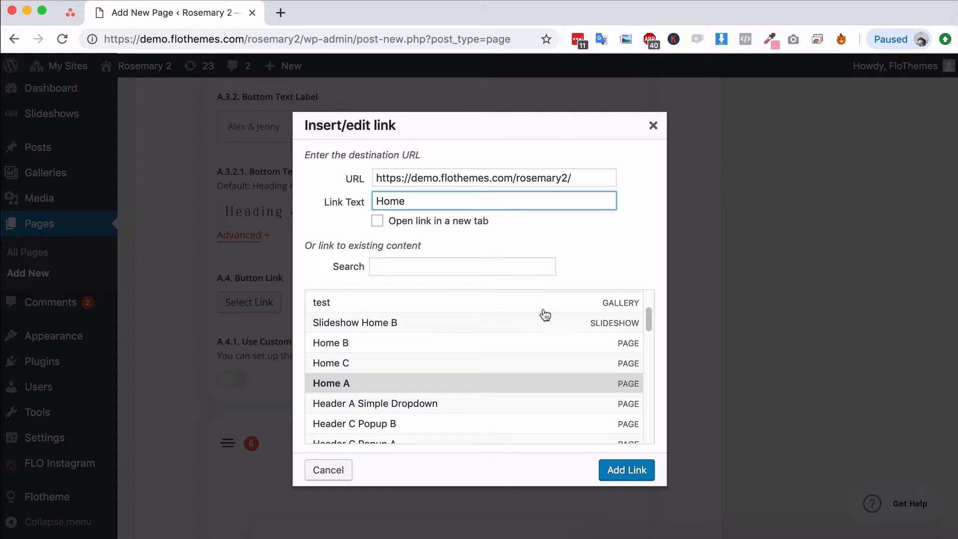
pyautogui.click(610, 469)
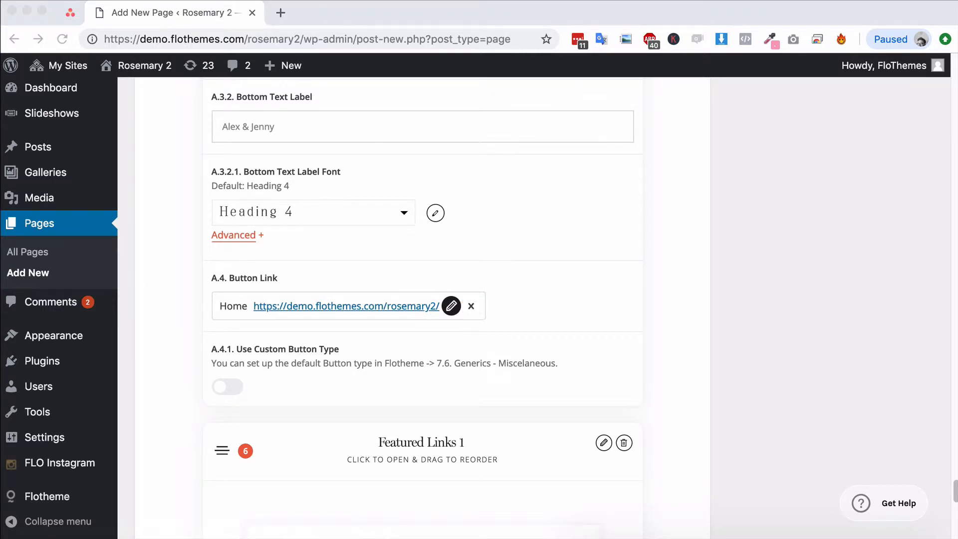
# - Open the list of blocks that can be added below the footer placeholder, examine its layouts and close it
pyautogui.scroll(-10, 561, 310)
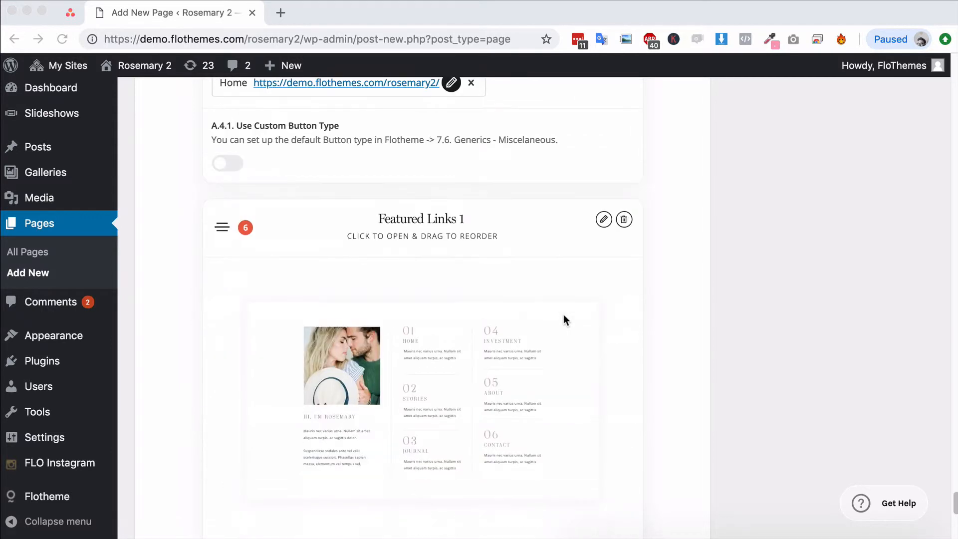
pyautogui.scroll(-3, 472, 407)
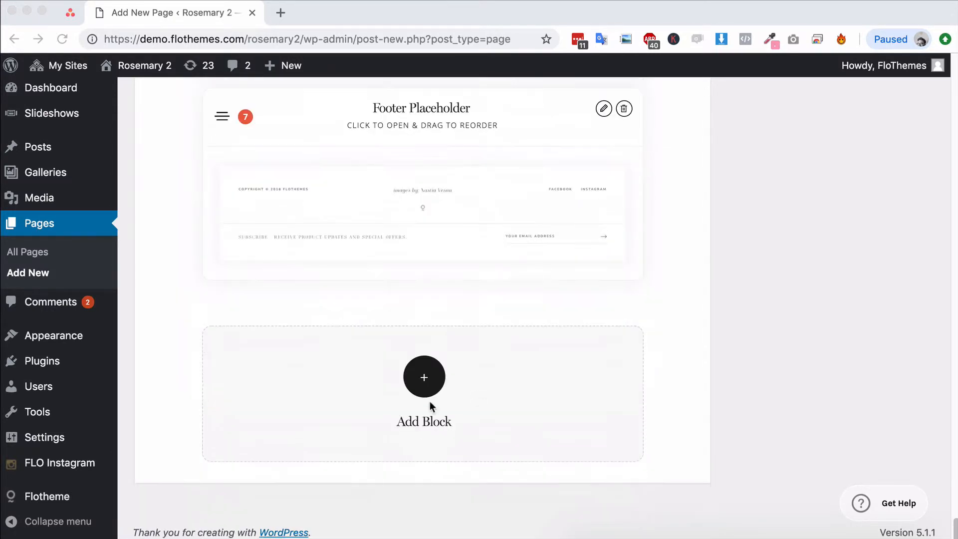
pyautogui.click(432, 381)
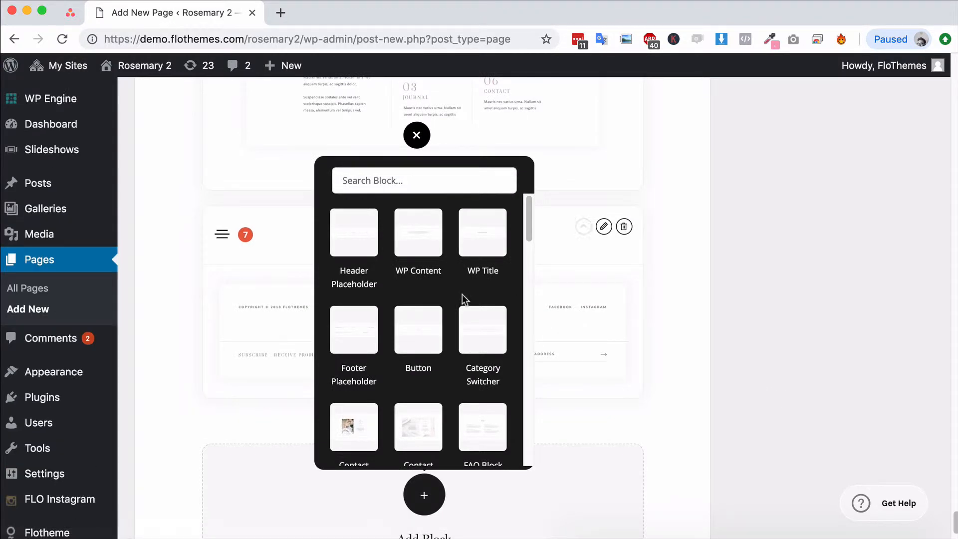
pyautogui.moveTo(449, 318)
pyautogui.scroll(-1, 454, 315)
pyautogui.scroll(-4, 455, 316)
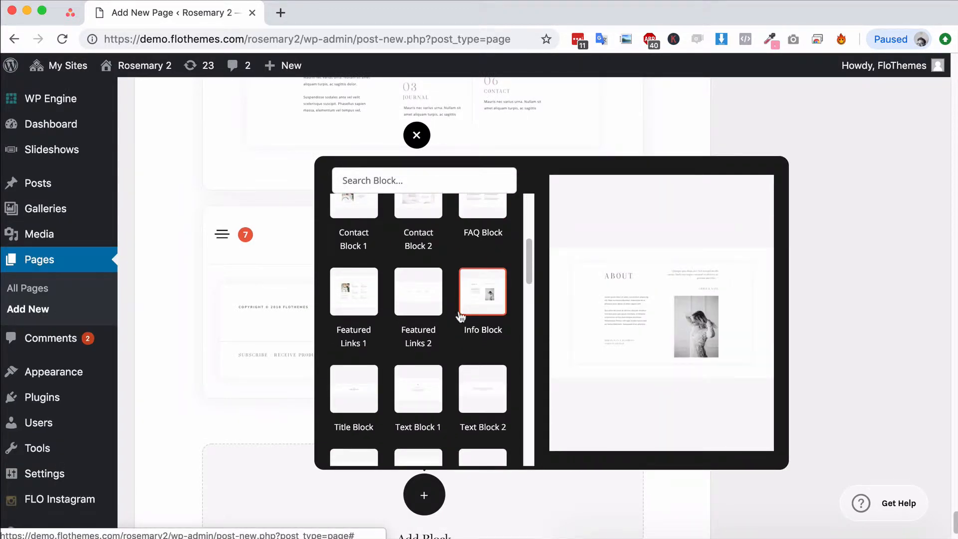
pyautogui.scroll(-2, 457, 319)
pyautogui.scroll(-6, 460, 325)
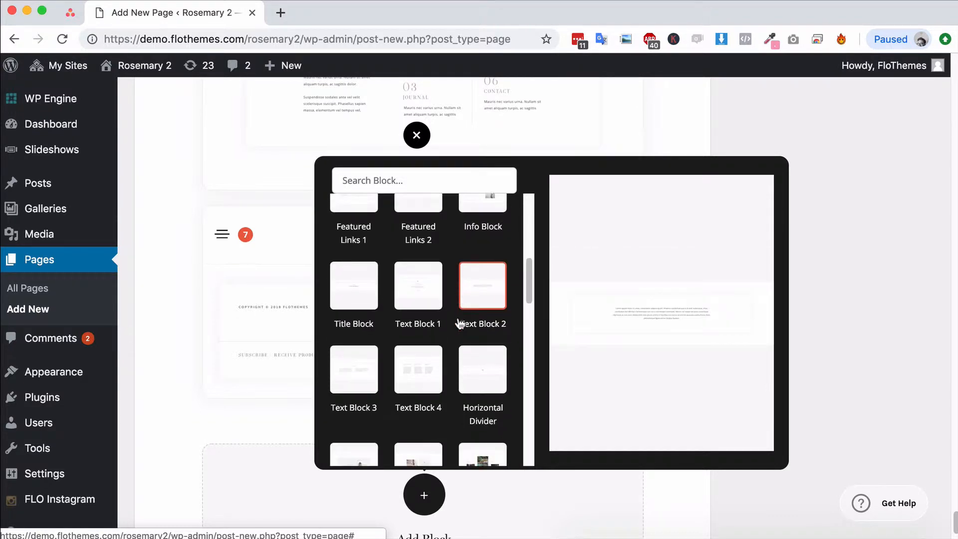
pyautogui.scroll(-5, 460, 325)
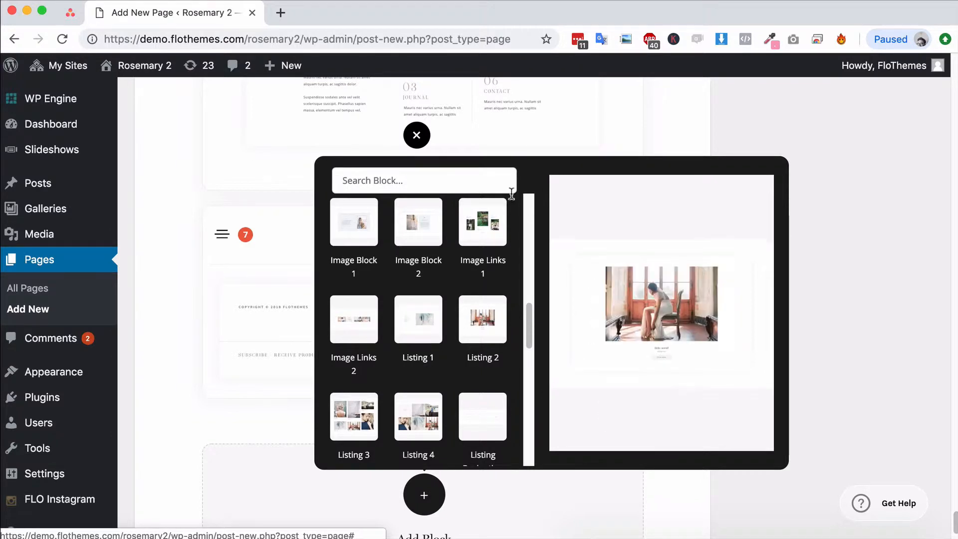
pyautogui.click(767, 288)
pyautogui.scroll(-3, 764, 238)
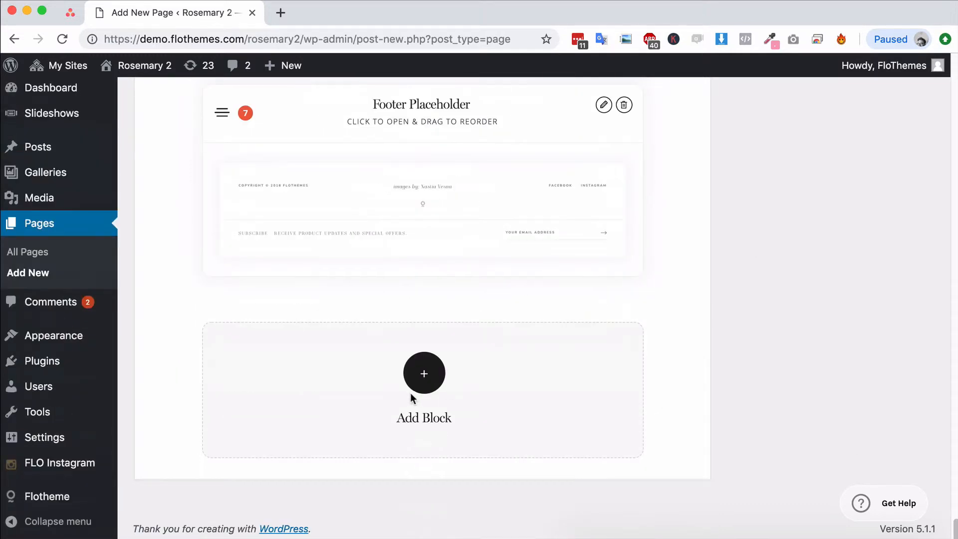
# - Reopen the list of addable blocks and examine the placeholder, contact, FAQ, featured links, title and text block previews
pyautogui.click(404, 375)
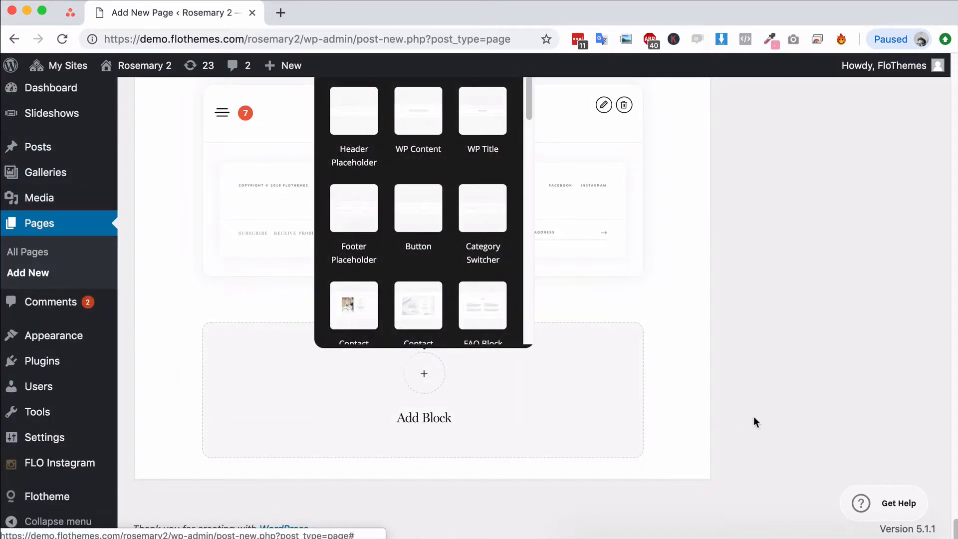
pyautogui.scroll(1, 550, 304)
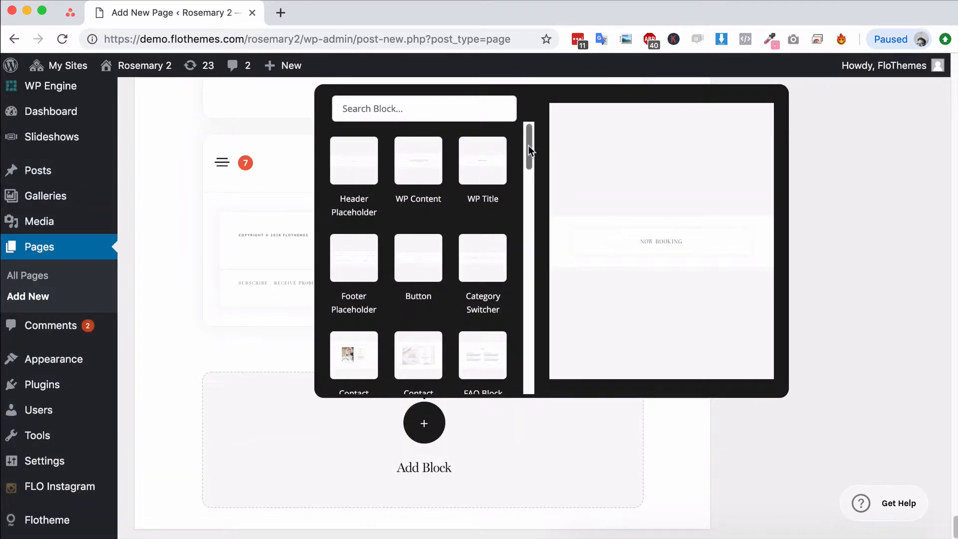
pyautogui.scroll(-3, 531, 158)
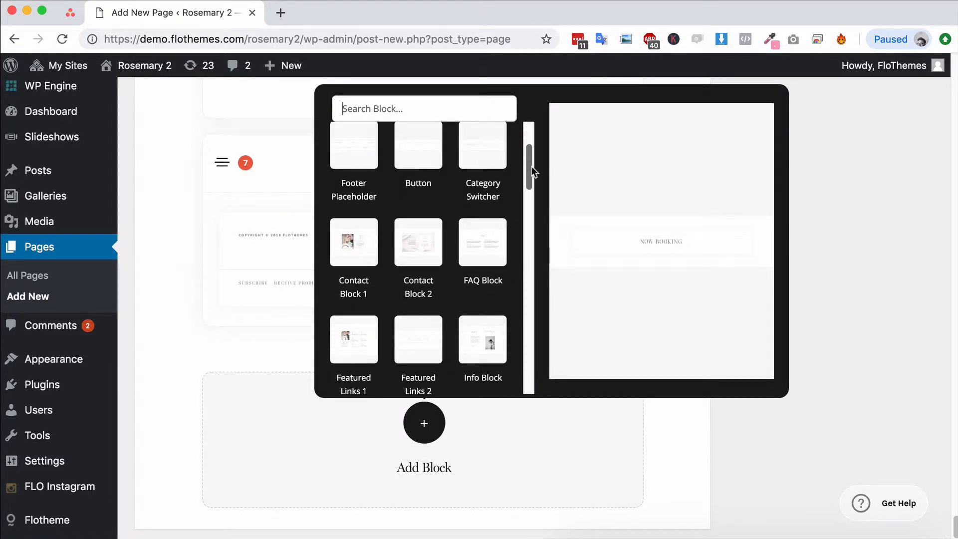
pyautogui.scroll(3, 532, 155)
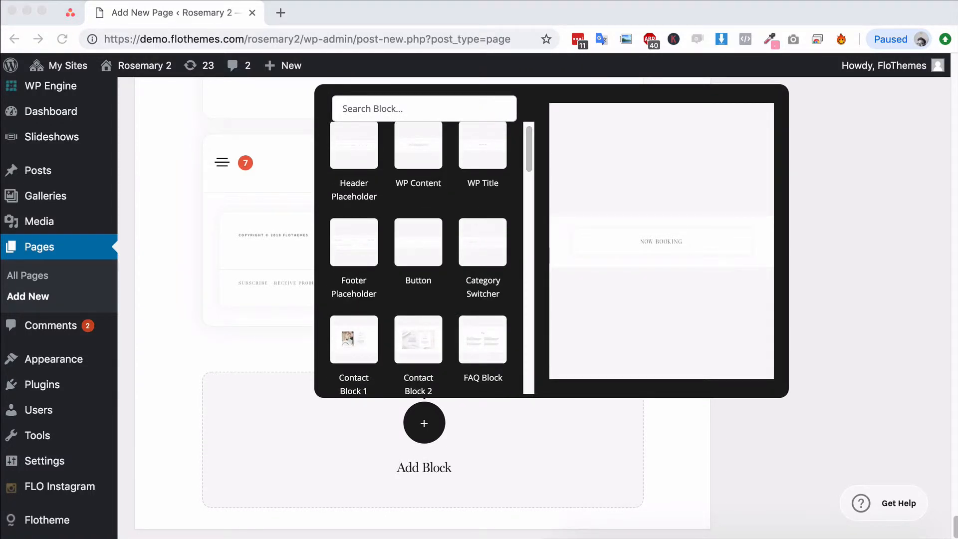
pyautogui.click(527, 157)
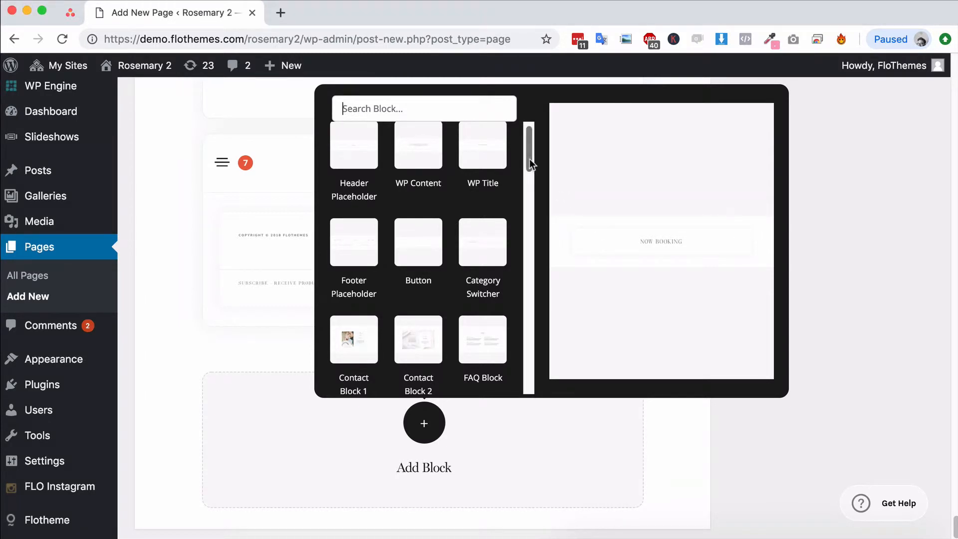
pyautogui.scroll(-3, 529, 159)
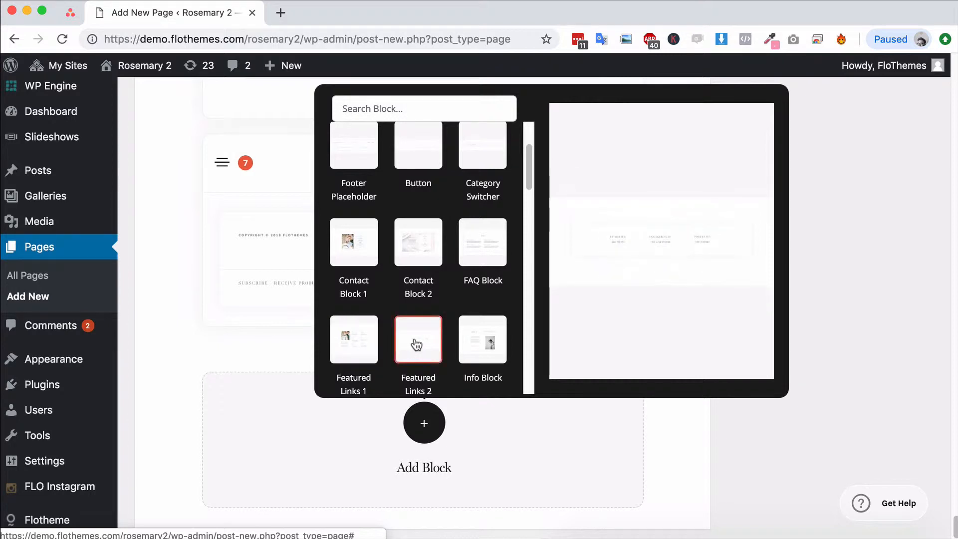
pyautogui.scroll(-2, 528, 185)
pyautogui.scroll(-5, 529, 185)
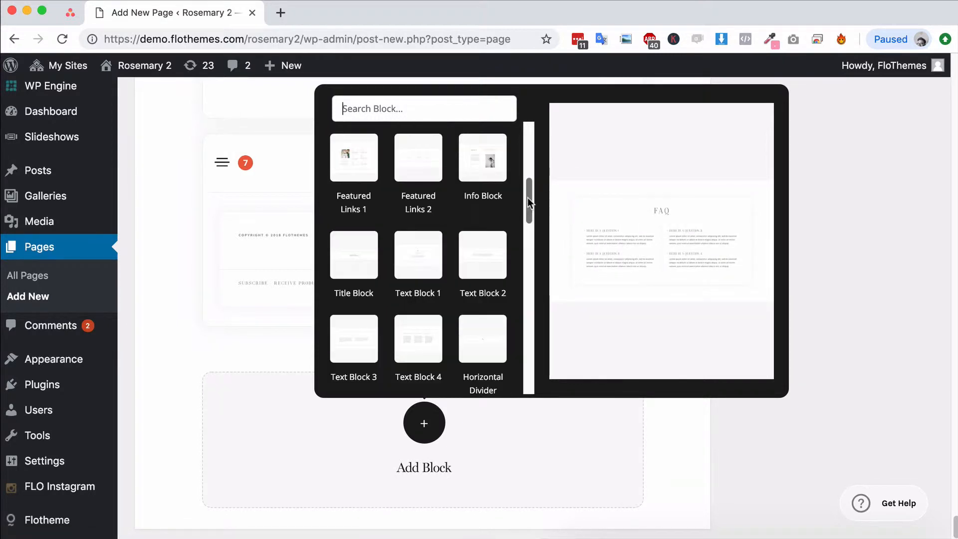
pyautogui.scroll(1, 510, 198)
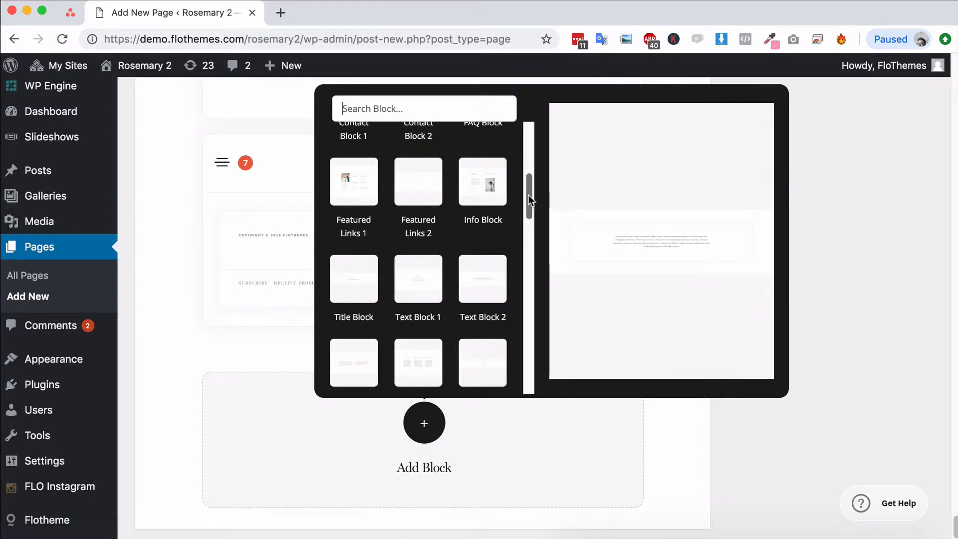
pyautogui.scroll(-1, 528, 214)
pyautogui.scroll(-5, 529, 213)
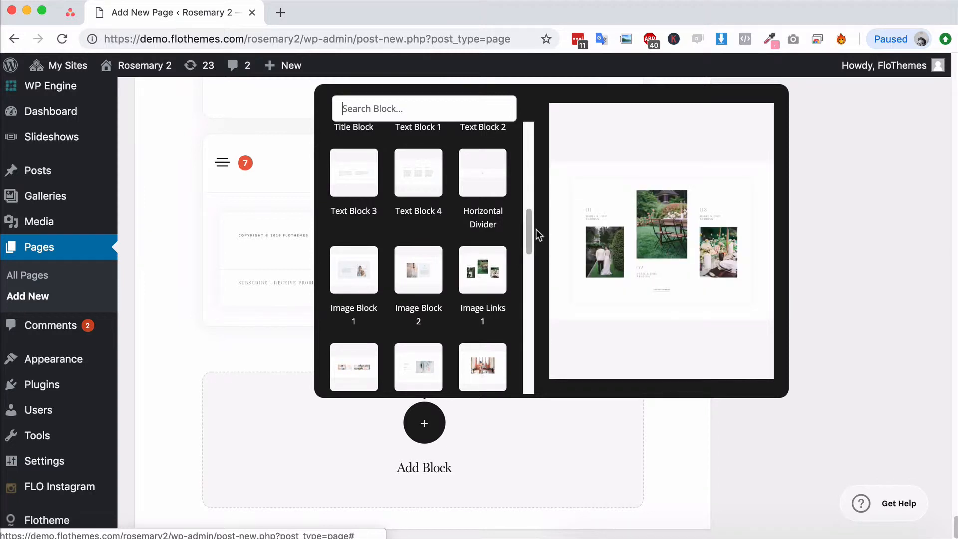
# - Examine the previews of the image, image links, listing, pagination and mosaic blocks in the block list
pyautogui.scroll(-3, 533, 234)
pyautogui.scroll(-2, 502, 219)
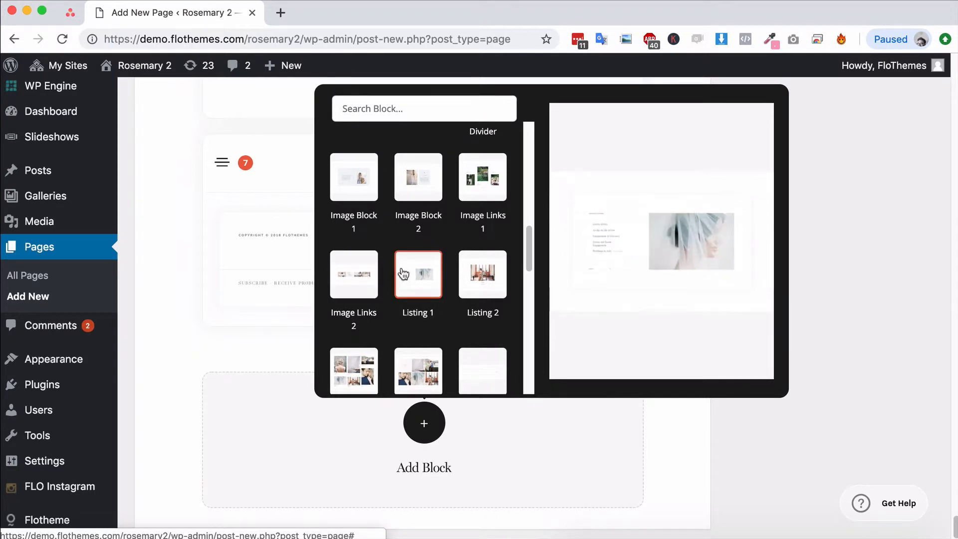
pyautogui.scroll(-3, 523, 239)
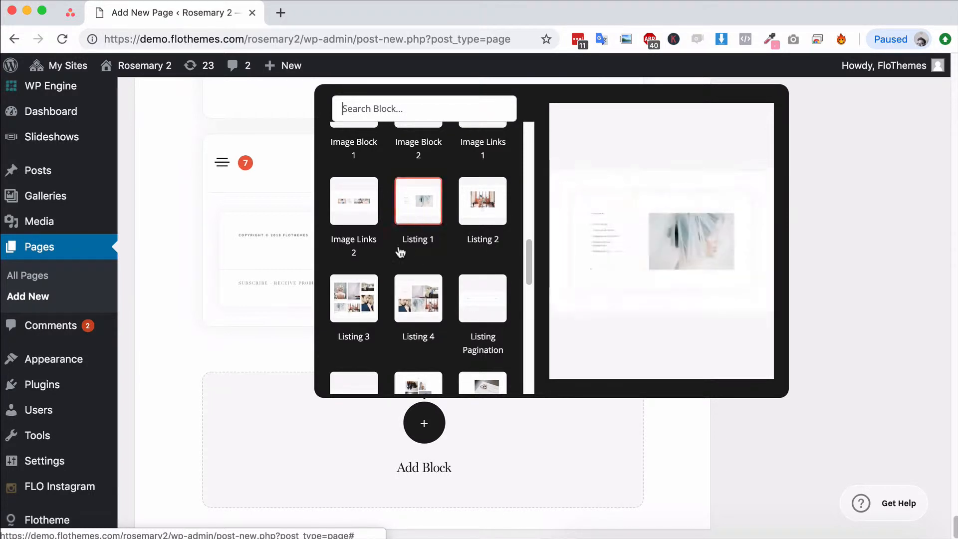
pyautogui.moveTo(530, 268); pyautogui.dragTo(530, 276)
pyautogui.scroll(-1, 477, 267)
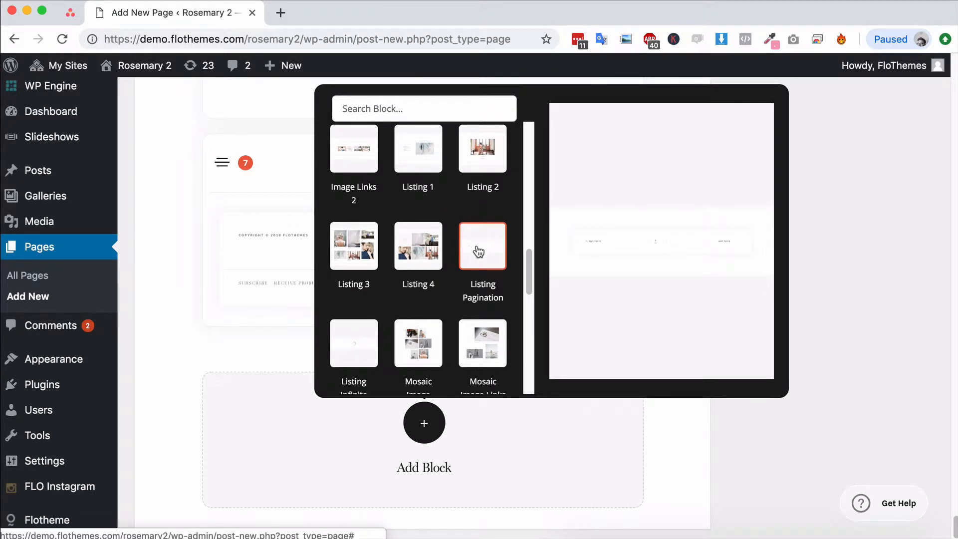
pyautogui.moveTo(528, 274); pyautogui.dragTo(531, 280)
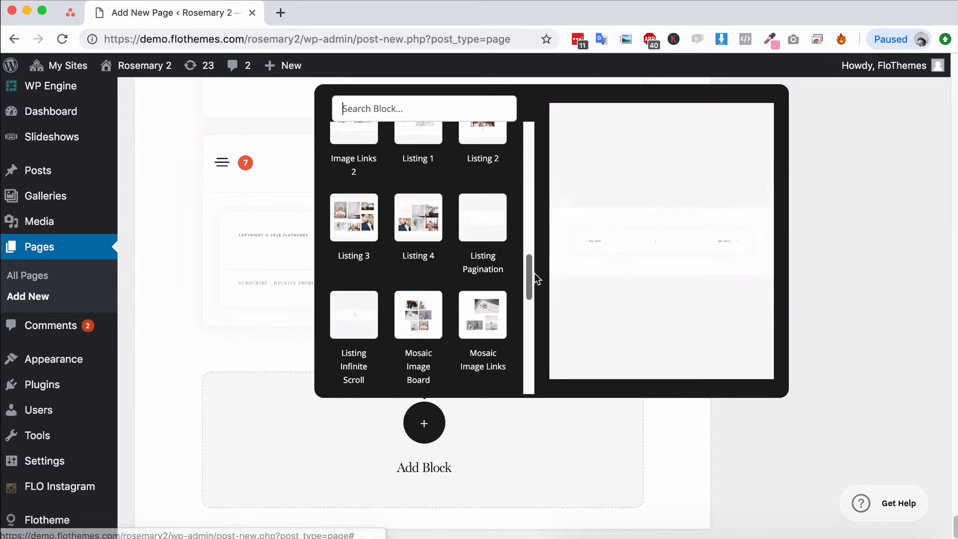
pyautogui.scroll(-4, 525, 300)
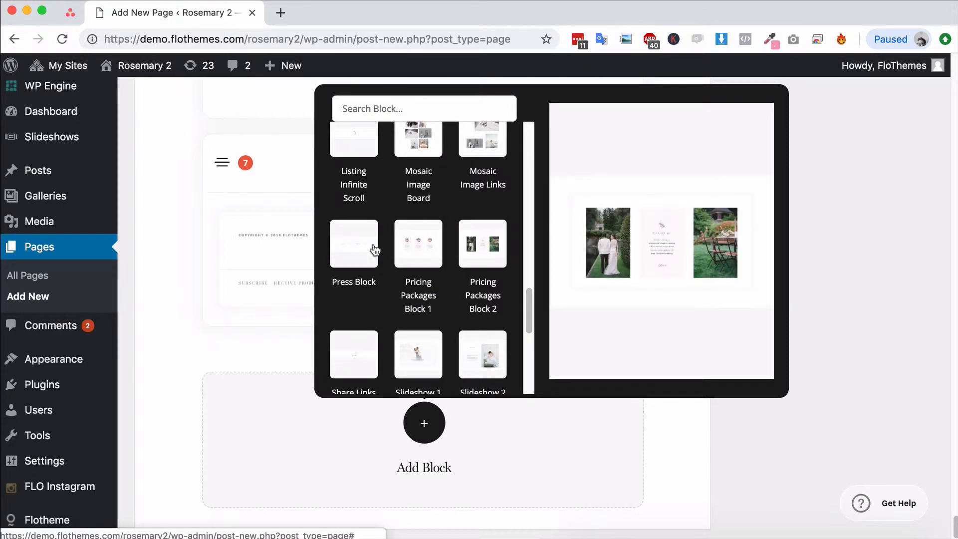
# - Examine the remaining pricing, slideshow, testimonials, travel dates and video block previews through to the end of the list
pyautogui.scroll(-2, 531, 305)
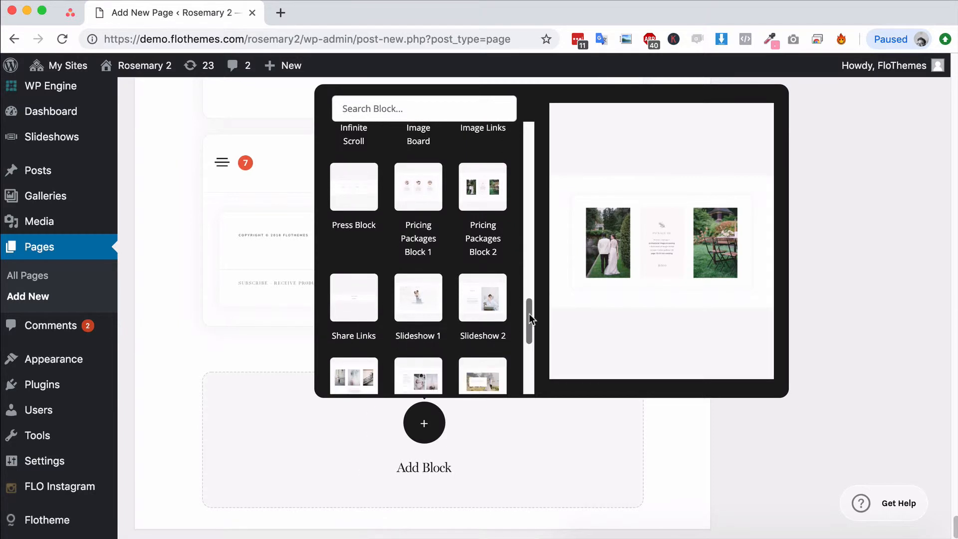
pyautogui.scroll(-1, 382, 221)
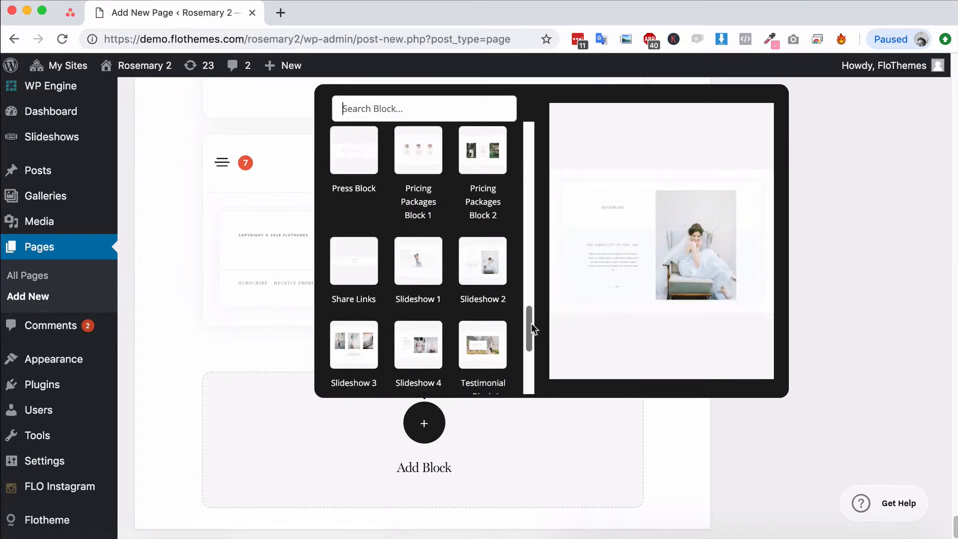
pyautogui.scroll(-2, 532, 344)
pyautogui.scroll(-2, 529, 339)
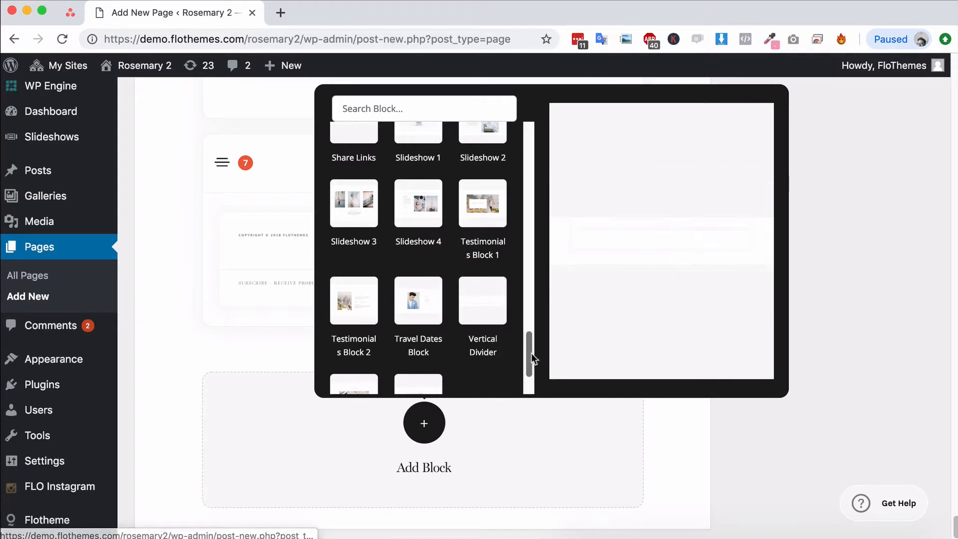
pyautogui.scroll(-3, 530, 358)
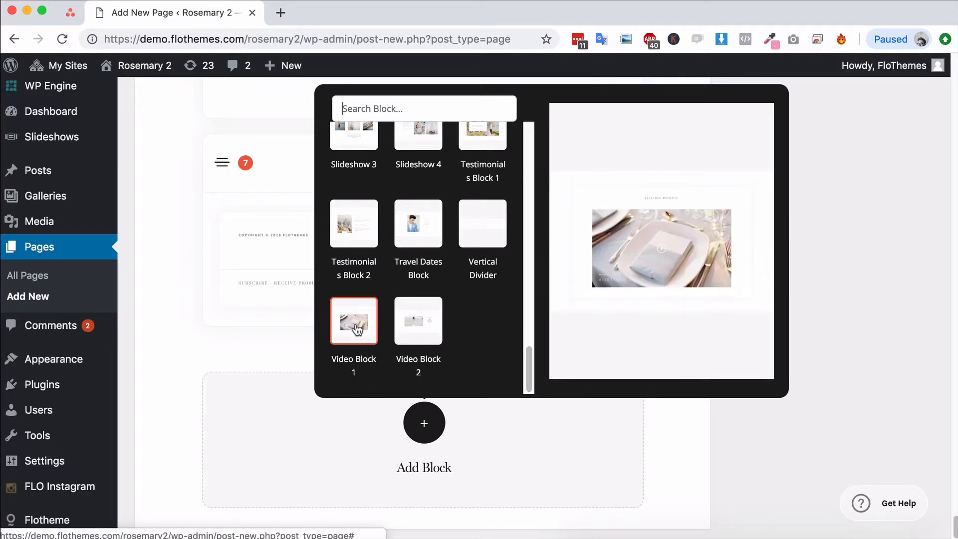
# - Go back to the listing blocks and add the Listing 4 block to the page
pyautogui.moveTo(526, 370); pyautogui.dragTo(531, 254)
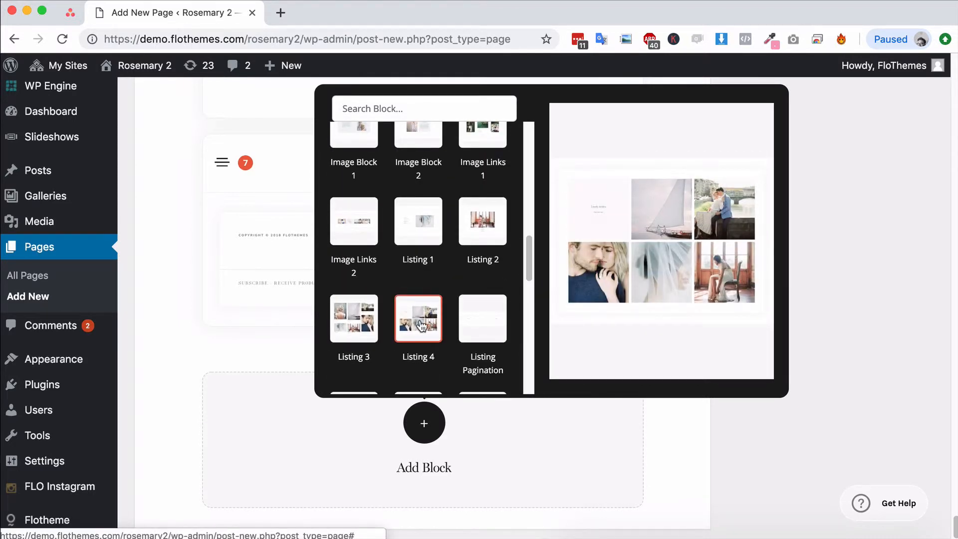
pyautogui.click(422, 325)
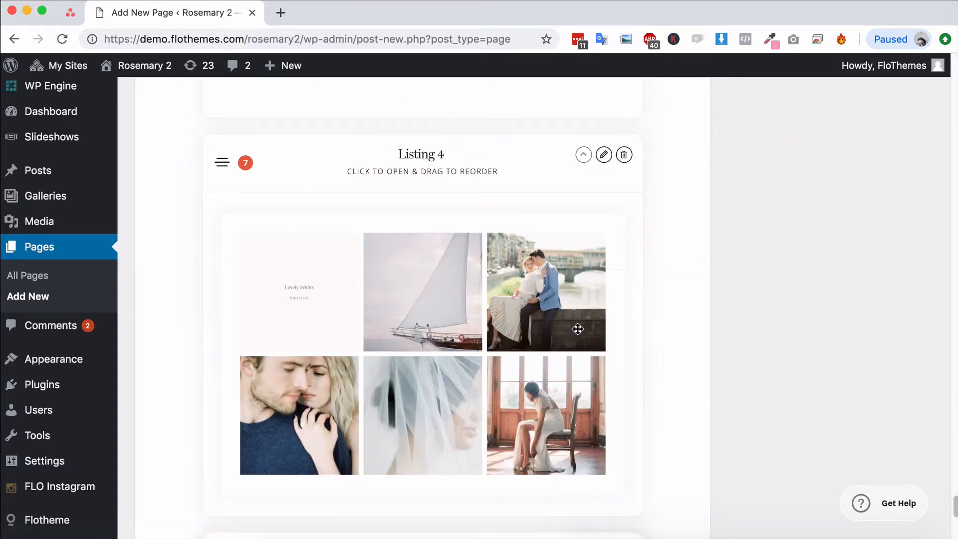
pyautogui.scroll(-1, 419, 286)
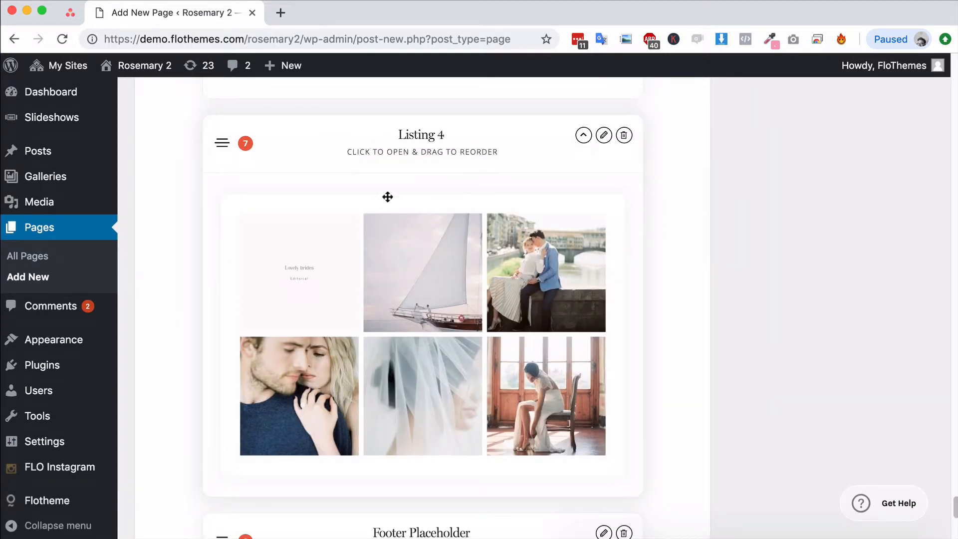
# - Open Listing 4 for editing, set it to list posts, and try its post category and items-per-page options
pyautogui.click(604, 135)
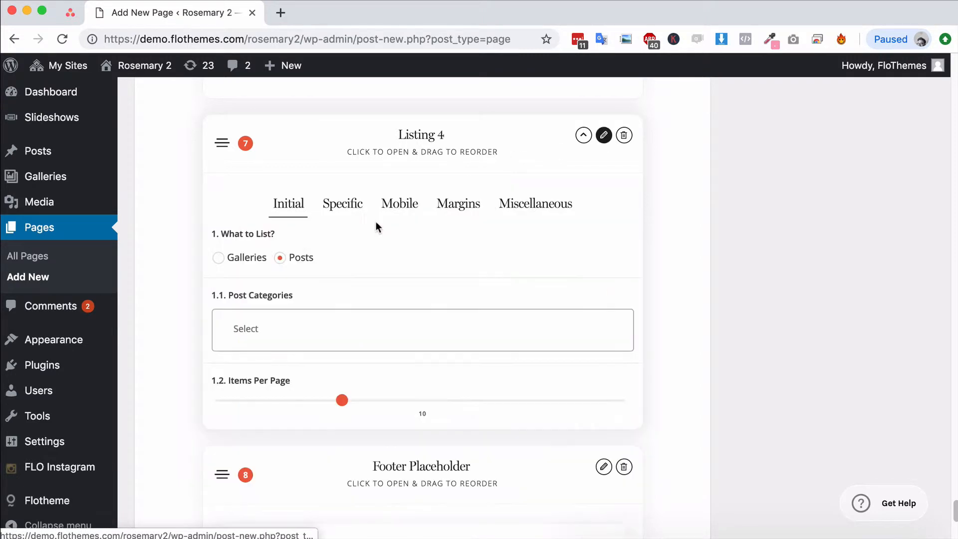
pyautogui.click(228, 266)
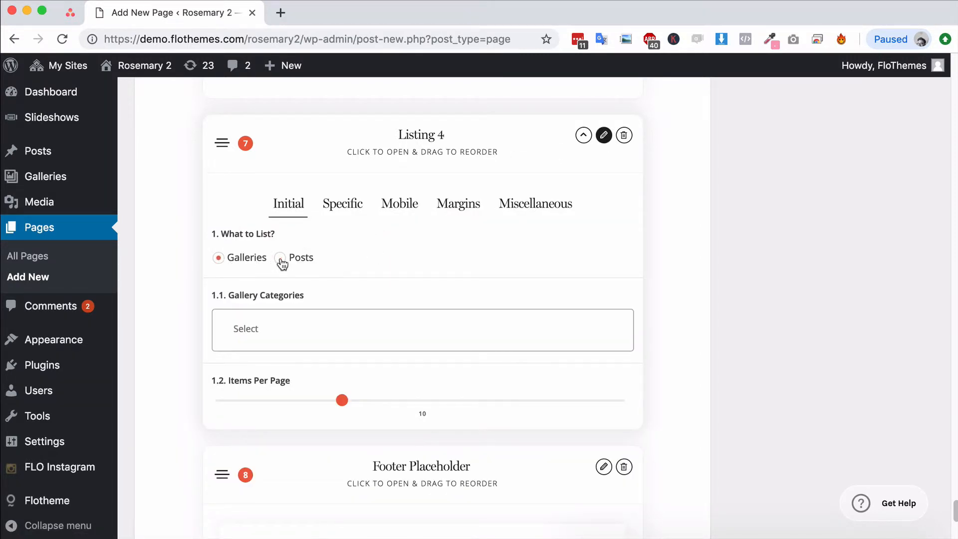
pyautogui.click(280, 258)
pyautogui.click(267, 325)
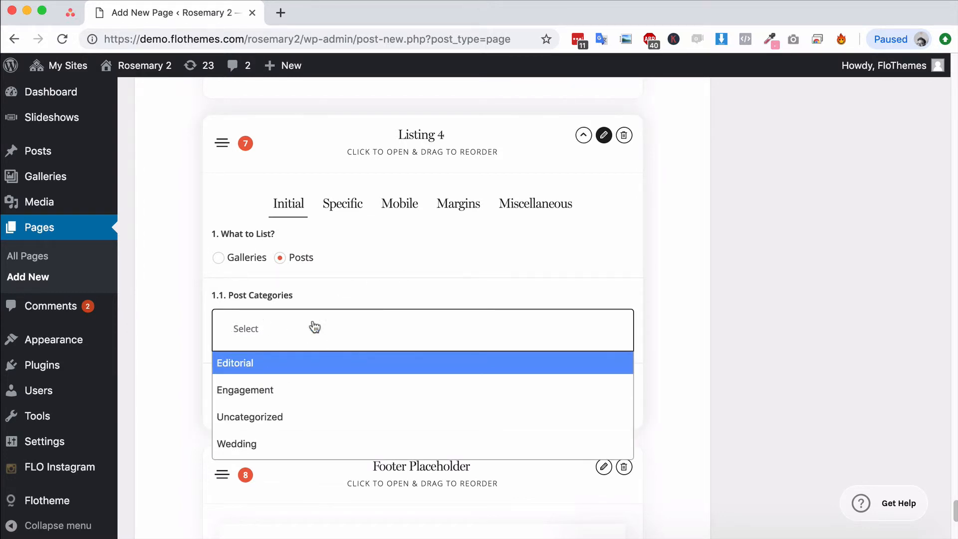
pyautogui.click(405, 249)
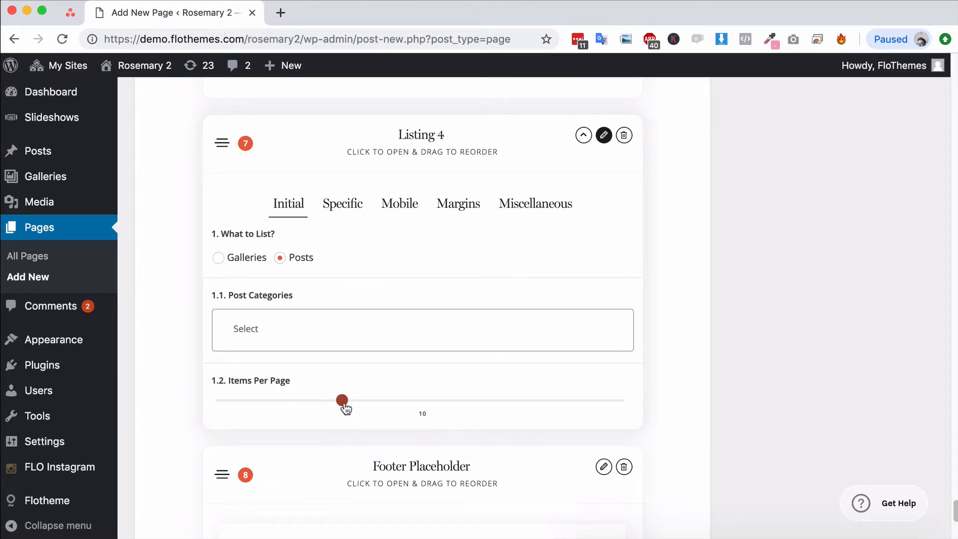
pyautogui.moveTo(342, 400)
pyautogui.mouseDown()
pyautogui.moveTo(289, 404)
pyautogui.moveTo(333, 404)
pyautogui.mouseUp()
# - Open Listing 4's specific settings, try the column options and settle on 3 columns
pyautogui.click(358, 211)
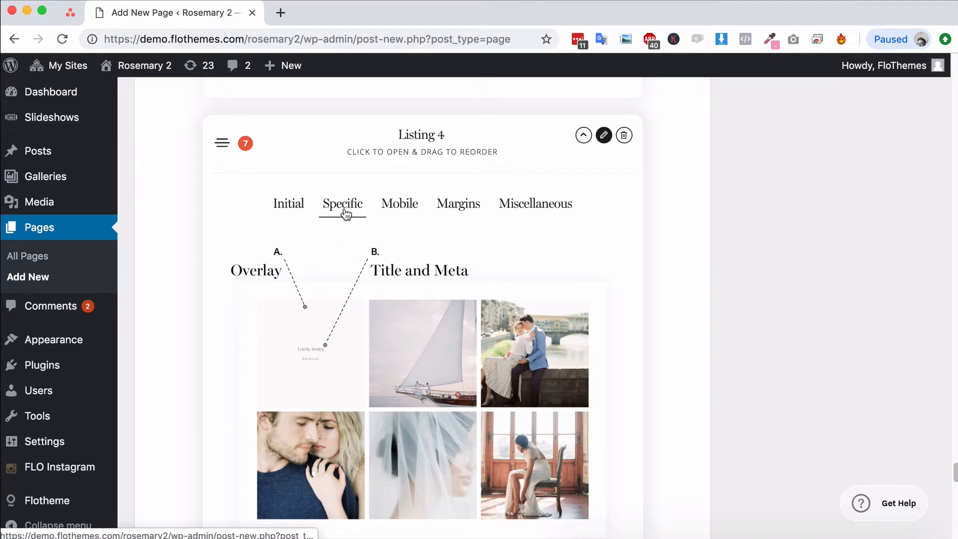
pyautogui.scroll(-5, 342, 218)
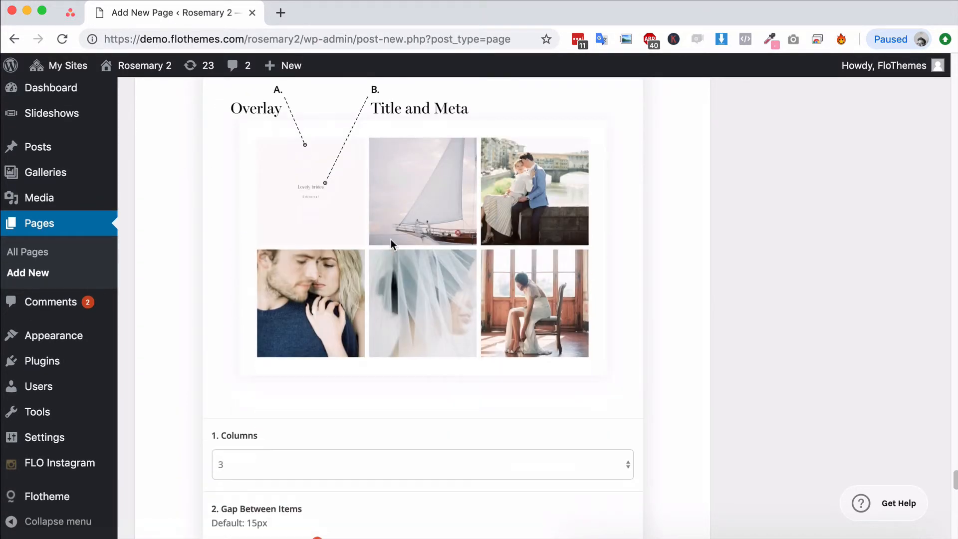
pyautogui.click(349, 373)
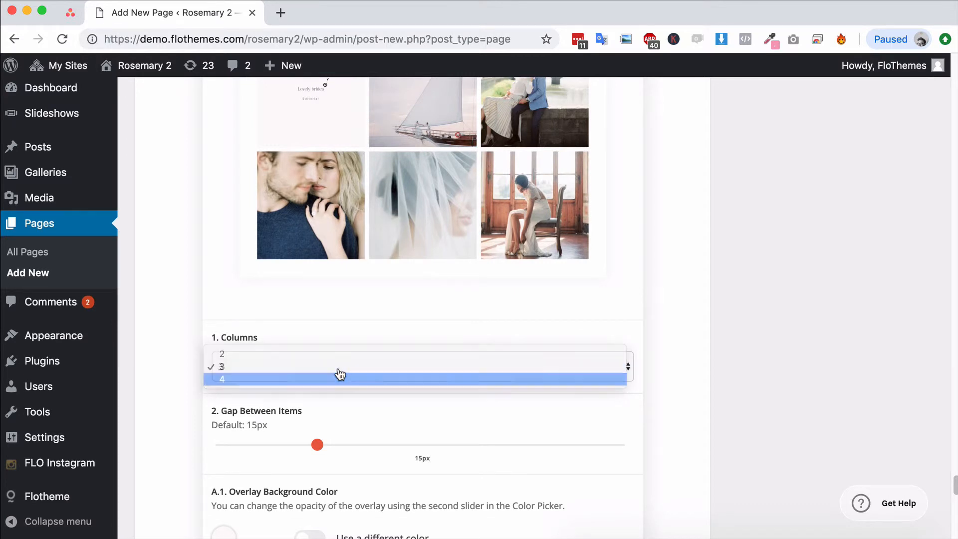
pyautogui.click(338, 378)
pyautogui.click(339, 371)
pyautogui.click(289, 355)
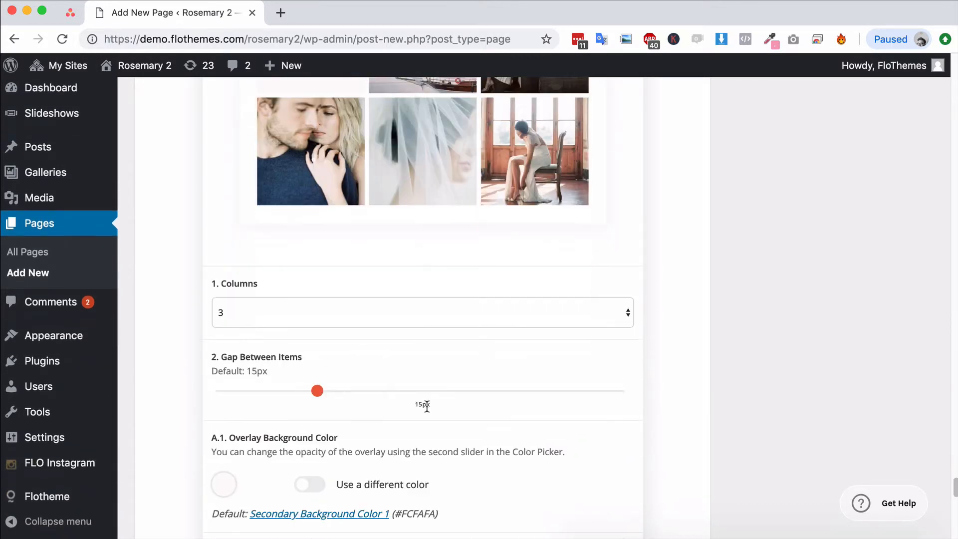
pyautogui.scroll(5, 426, 406)
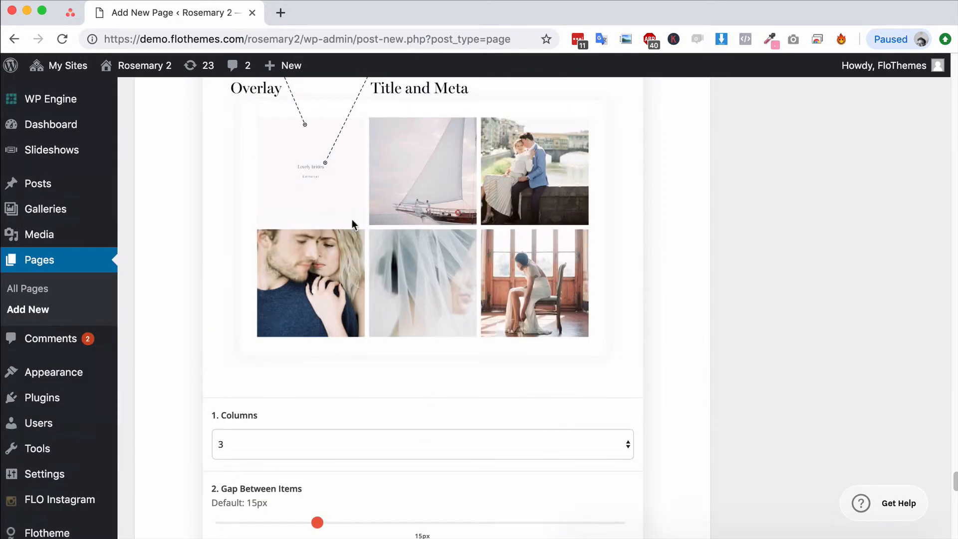
pyautogui.scroll(-2, 389, 290)
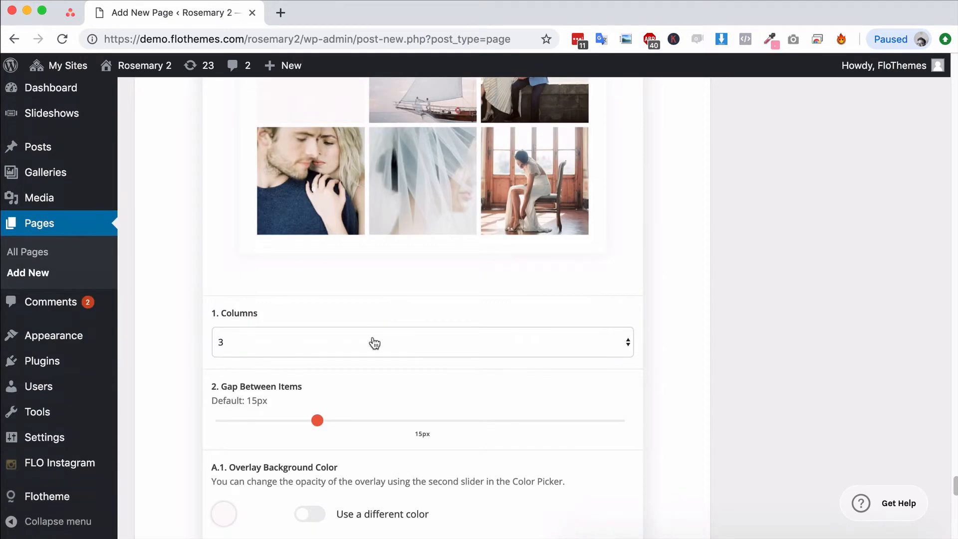
# - Try switching the category and date display of Listing 4, leaving category on and date off, and compare with the layout diagram
pyautogui.scroll(-8, 362, 257)
pyautogui.scroll(-3, 359, 319)
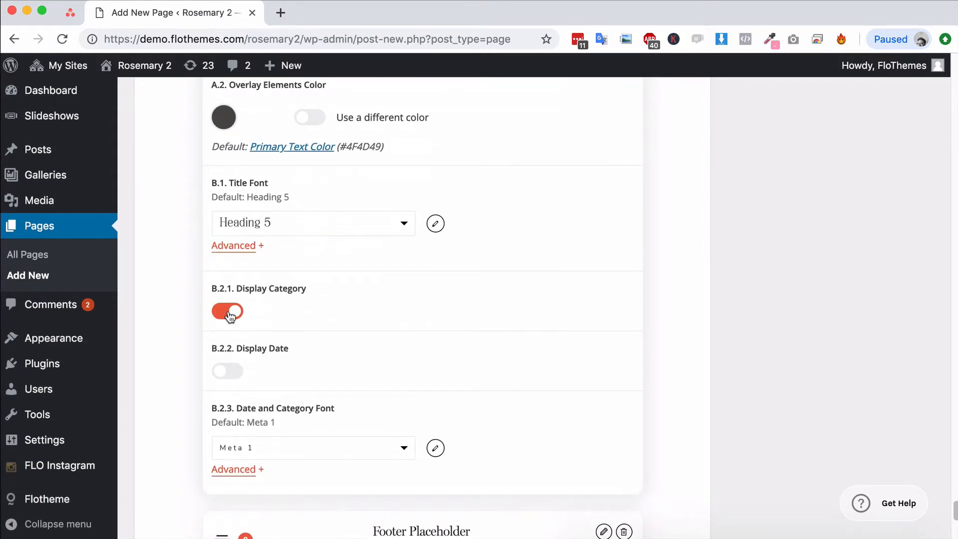
pyautogui.click(229, 313)
pyautogui.click(229, 314)
pyautogui.click(233, 374)
pyautogui.click(229, 374)
pyautogui.click(253, 314)
pyautogui.click(229, 313)
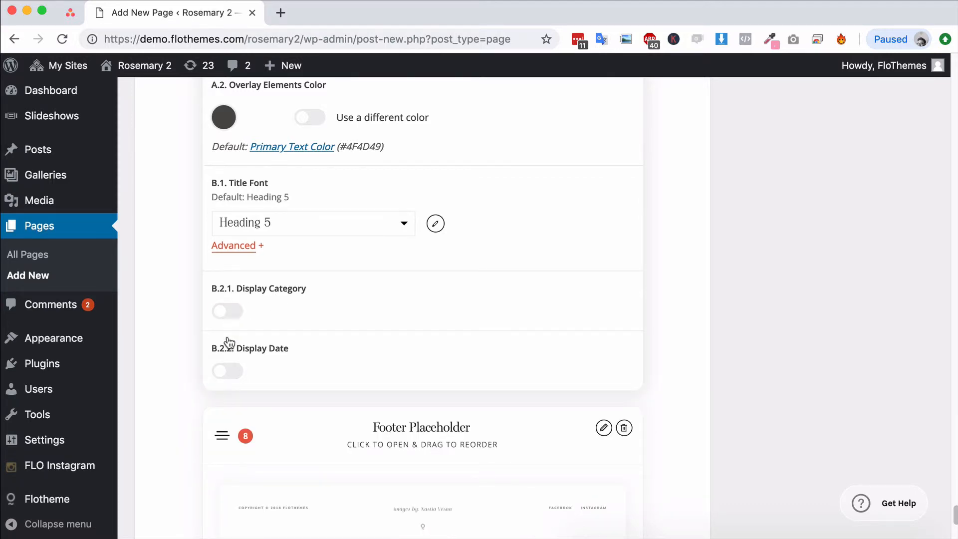
pyautogui.scroll(15, 451, 334)
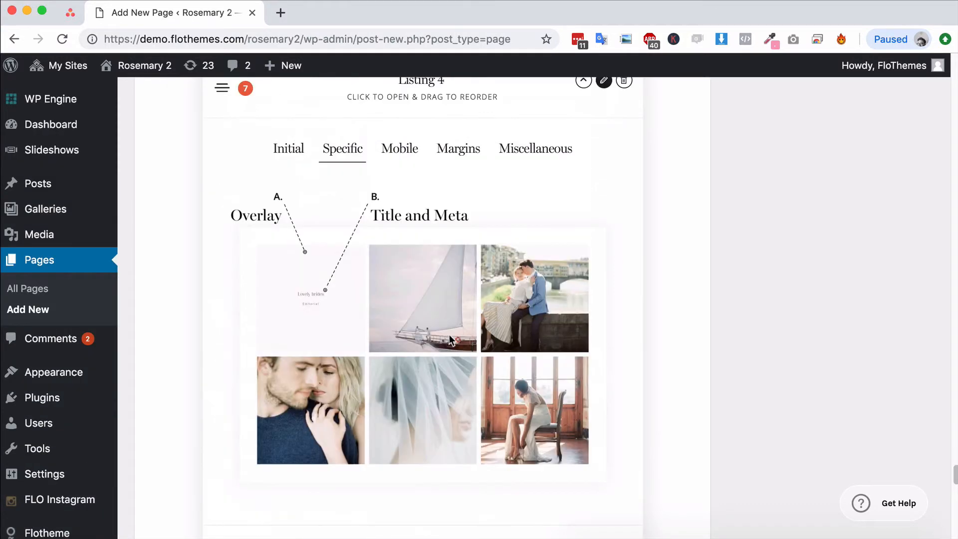
pyautogui.scroll(-6, 427, 325)
pyautogui.scroll(-6, 427, 325)
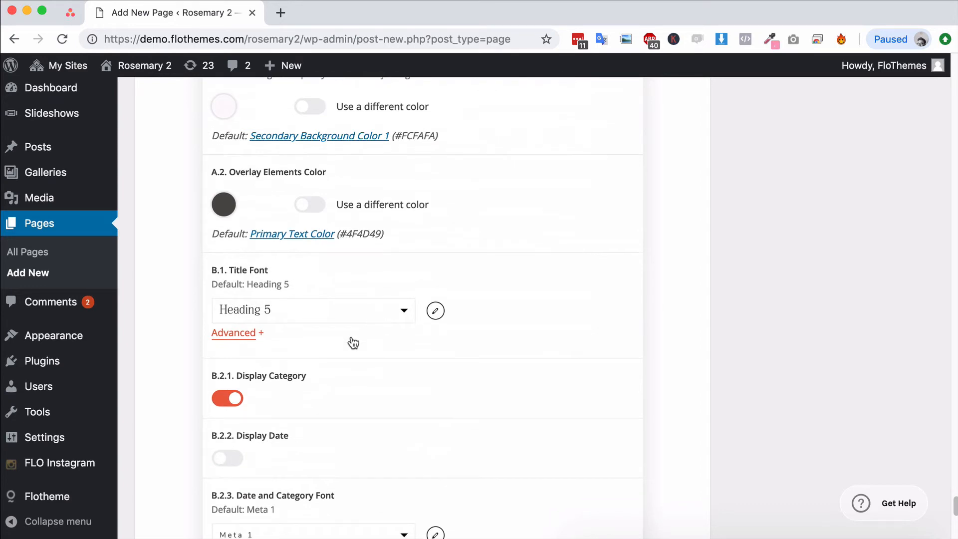
# - Look at Listing 4's mobile settings, and set its desktop margin corrections to -19px top and -24px bottom
pyautogui.scroll(10, 334, 394)
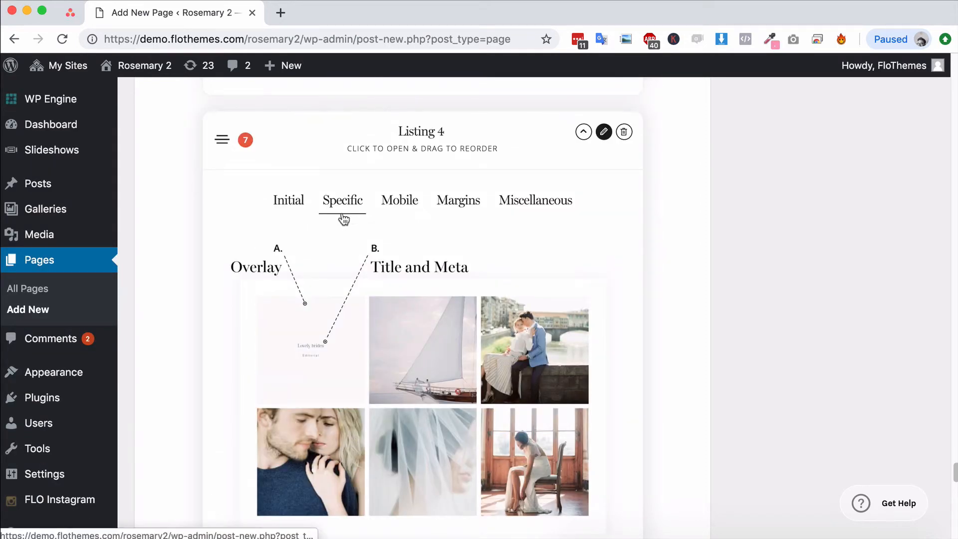
pyautogui.click(400, 209)
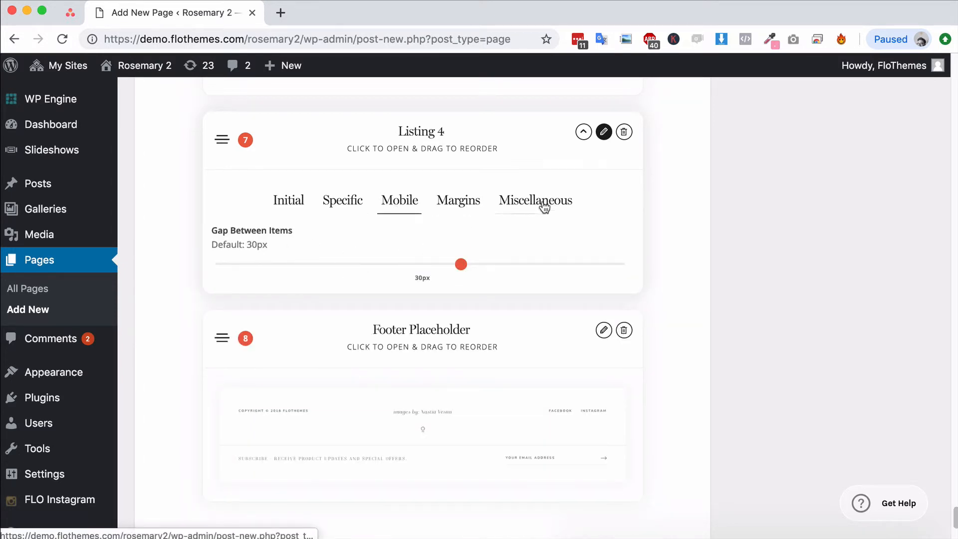
pyautogui.click(459, 212)
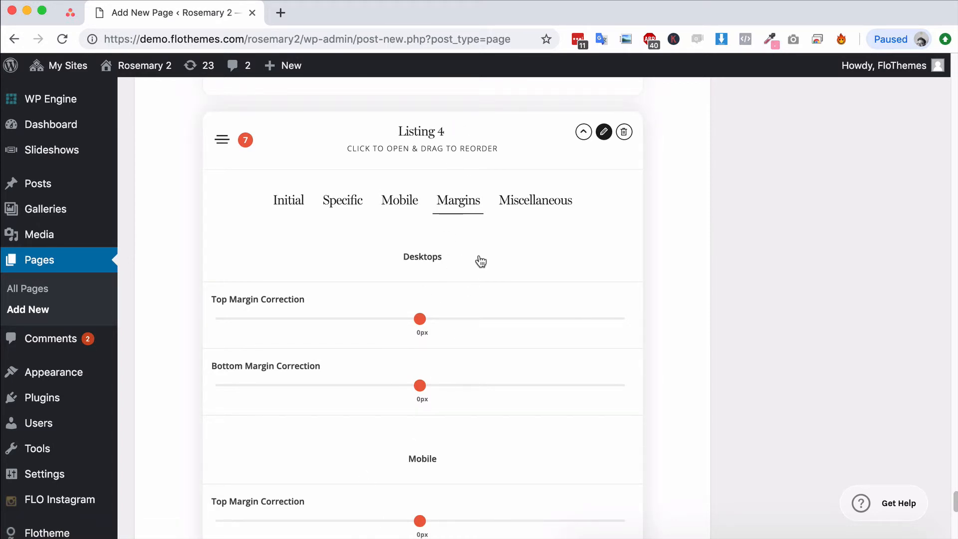
pyautogui.moveTo(419, 322); pyautogui.dragTo(464, 327)
pyautogui.moveTo(446, 388); pyautogui.dragTo(370, 391)
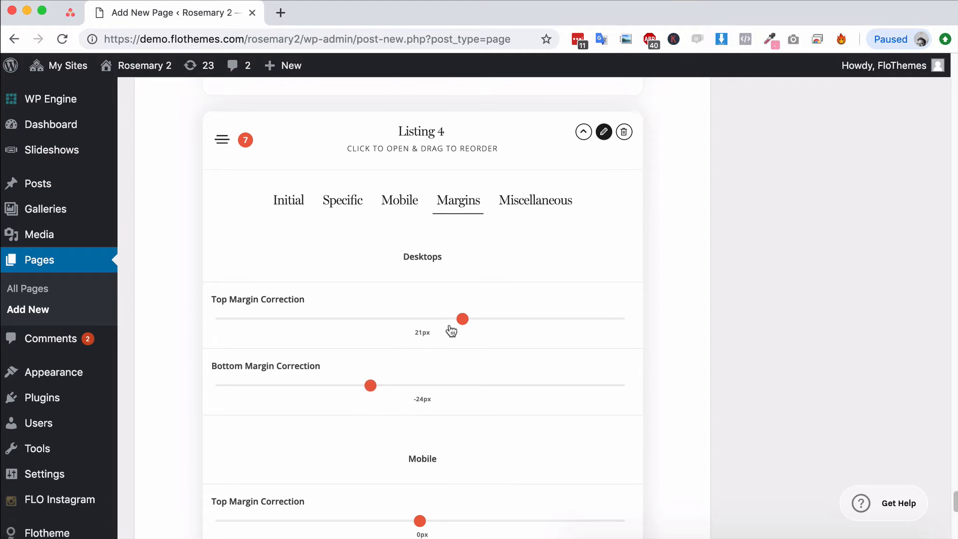
pyautogui.click(381, 318)
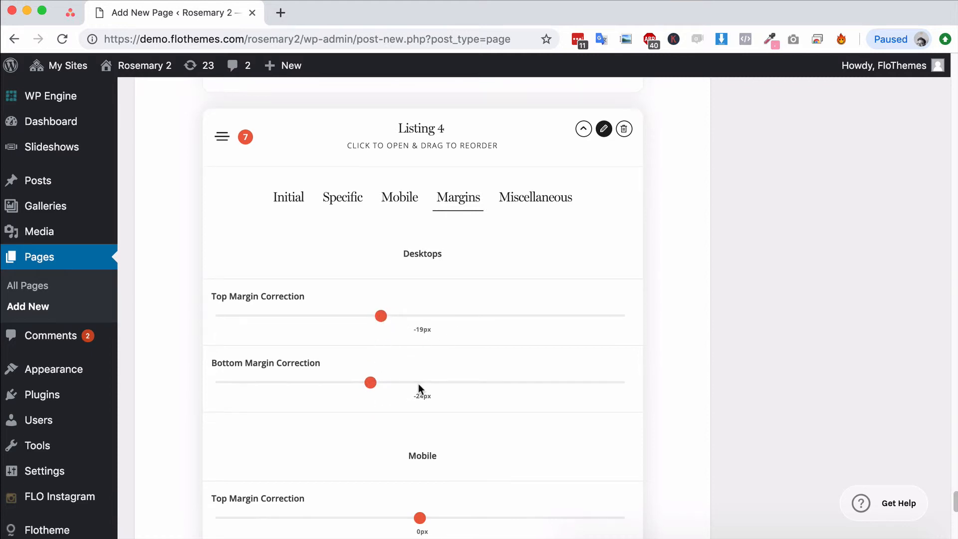
pyautogui.scroll(-3, 419, 390)
pyautogui.scroll(1, 427, 369)
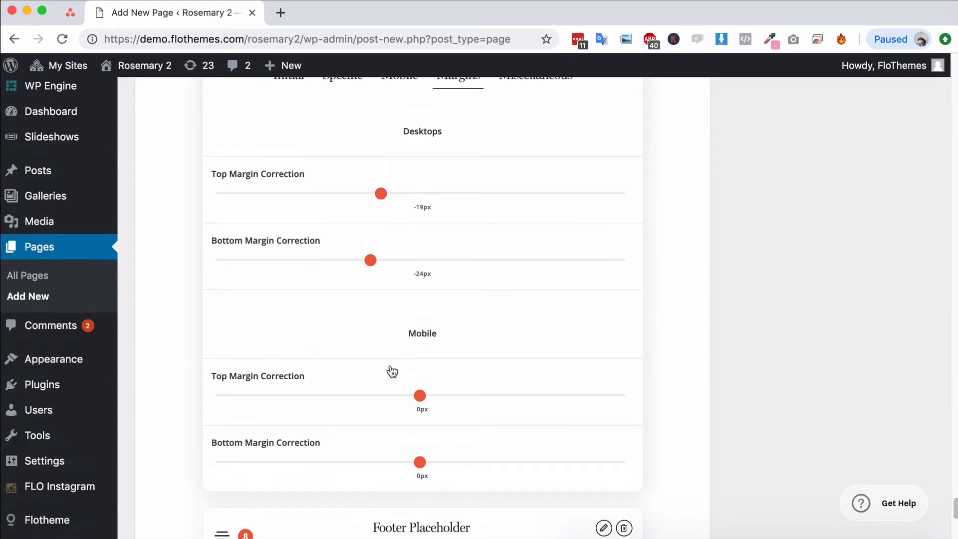
pyautogui.scroll(3, 432, 376)
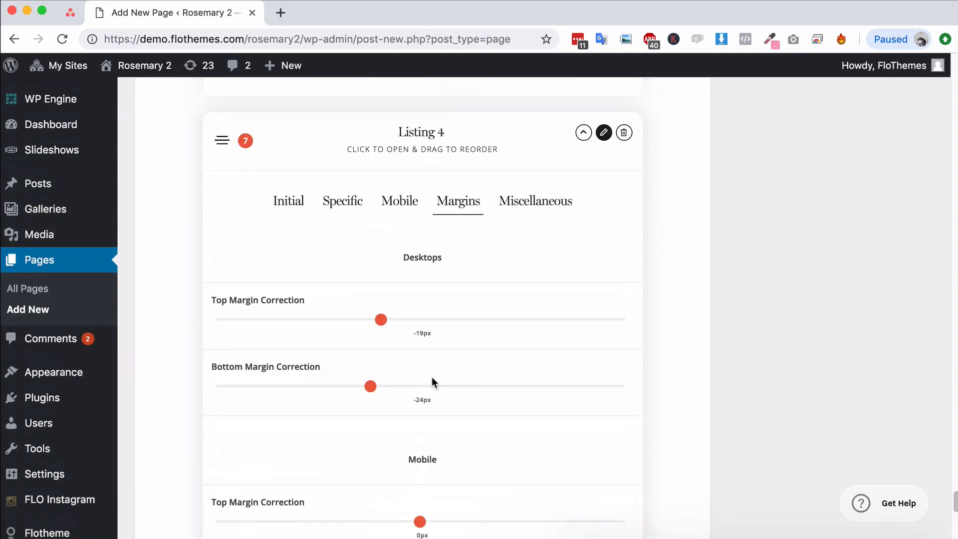
# - Try Listing 4's options for hiding the block on desktops and on mobile, leaving both off
pyautogui.click(544, 208)
pyautogui.scroll(-1, 299, 314)
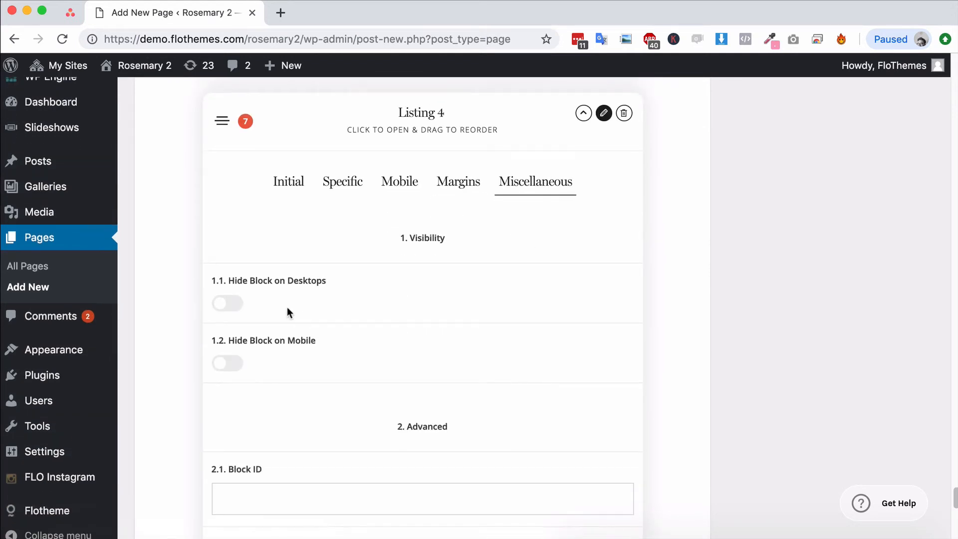
pyautogui.click(229, 305)
pyautogui.click(232, 309)
pyautogui.click(237, 367)
pyautogui.click(236, 367)
pyautogui.scroll(-5, 492, 349)
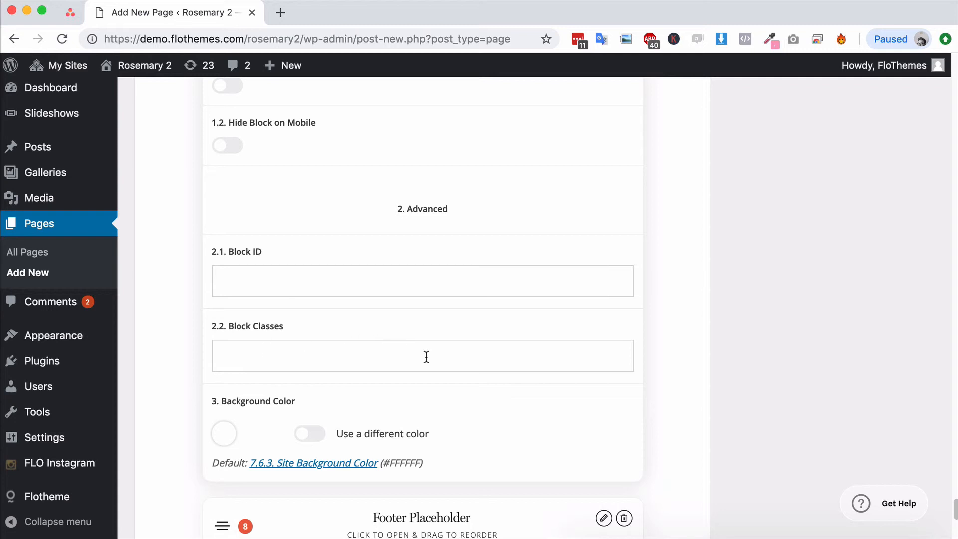
# - Try enabling a different background color for Listing 4, look at its color picker, and switch the option off again
pyautogui.scroll(1, 373, 356)
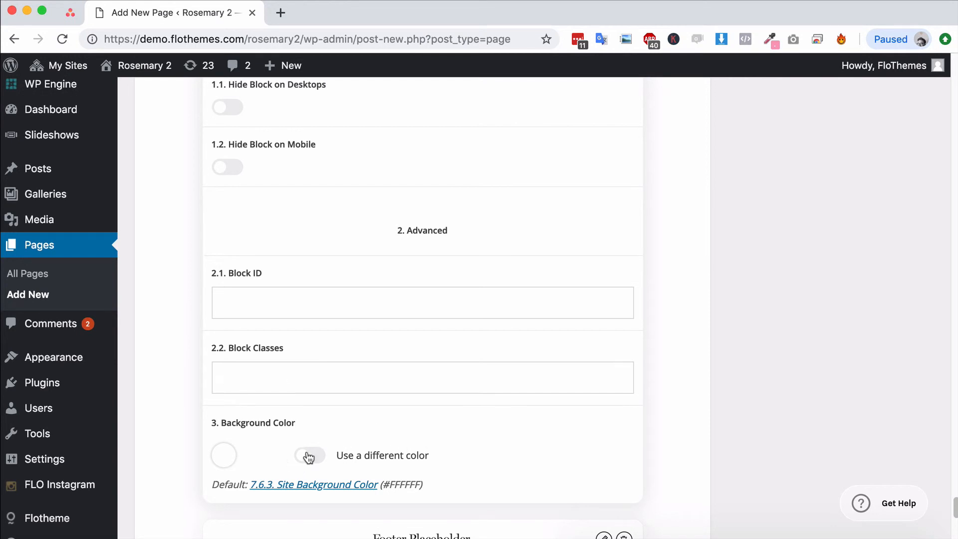
pyautogui.scroll(5, 466, 464)
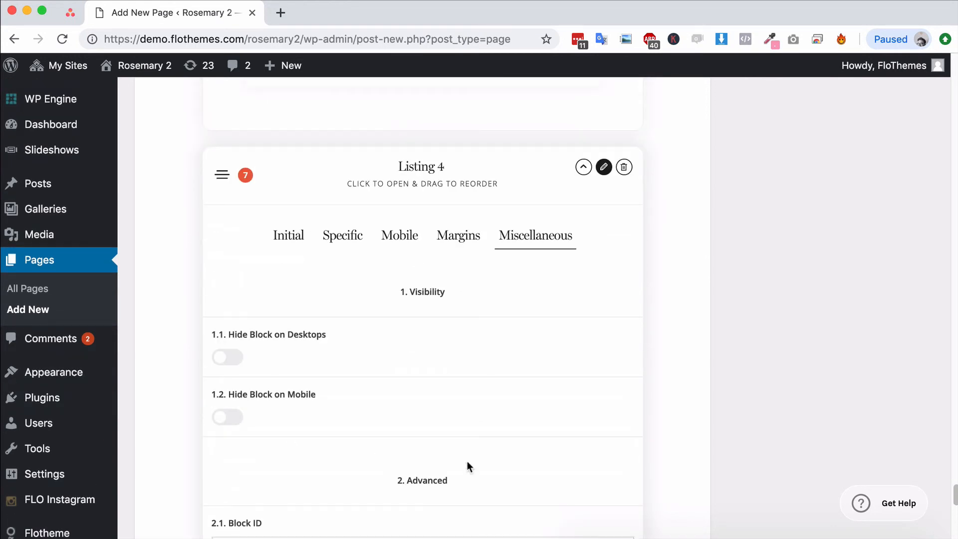
pyautogui.scroll(-7, 474, 397)
pyautogui.scroll(1, 390, 416)
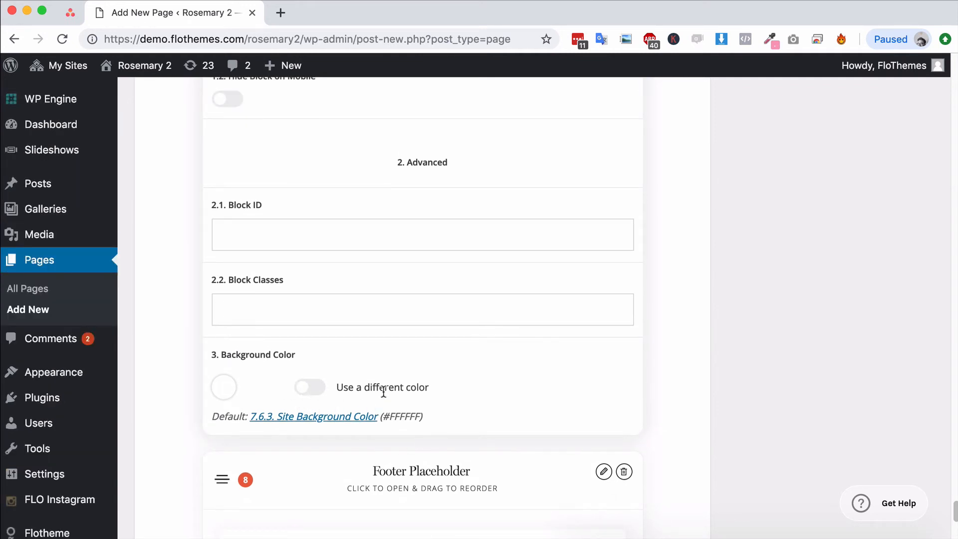
pyautogui.click(319, 392)
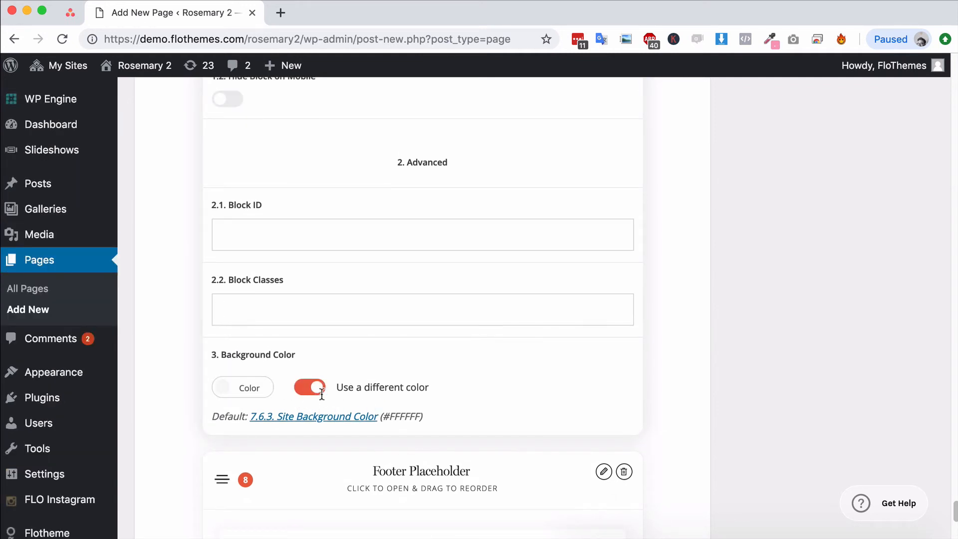
pyautogui.click(232, 396)
pyautogui.scroll(-3, 459, 366)
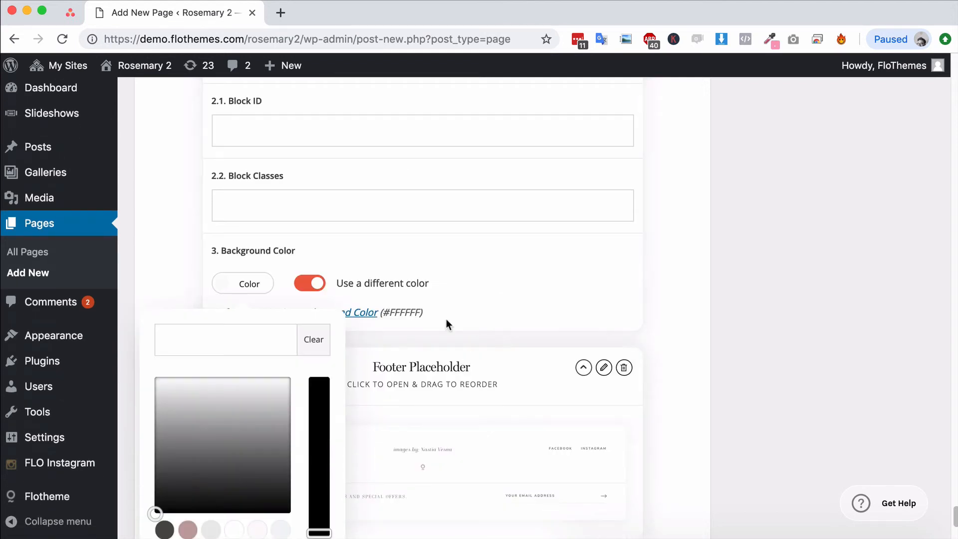
pyautogui.click(311, 285)
pyautogui.scroll(10, 444, 298)
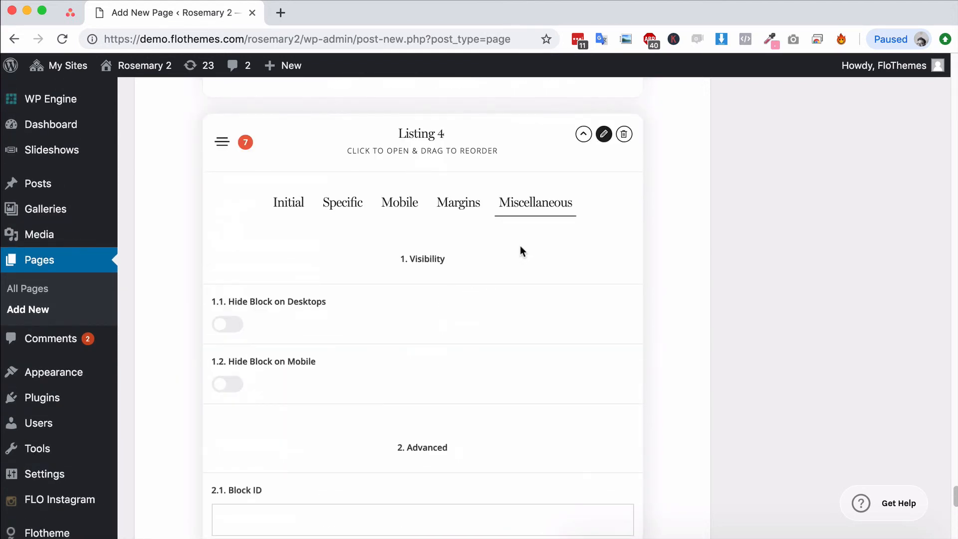
# - Return to Listing 4's initial settings and close the block's editor
pyautogui.scroll(-8, 451, 277)
pyautogui.scroll(9, 469, 299)
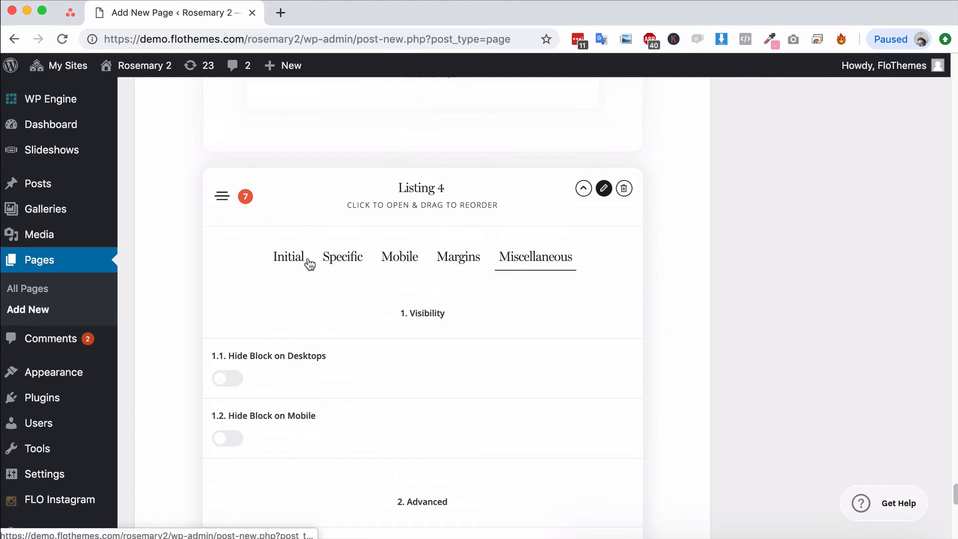
pyautogui.click(281, 261)
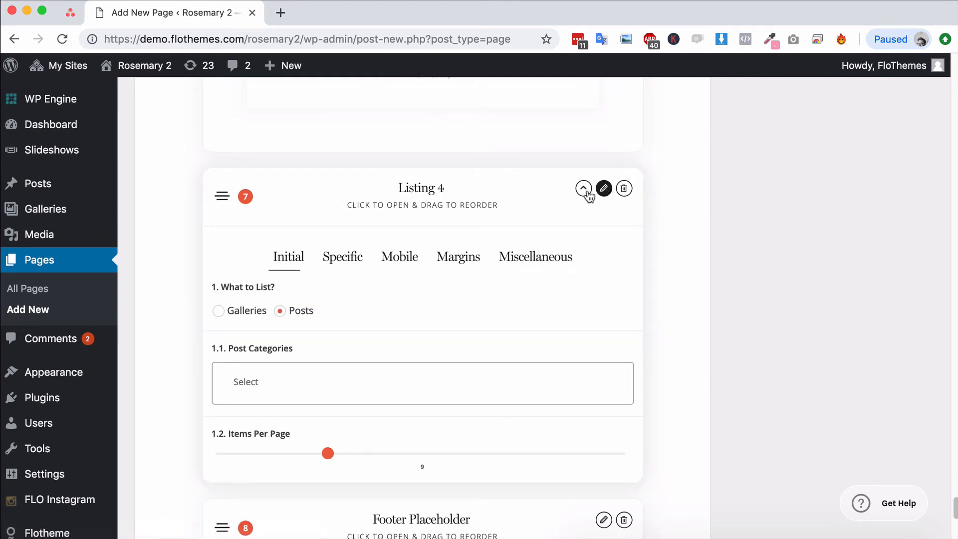
pyautogui.click(583, 189)
# - Search the available blocks for "slides" and add the Slideshow 1 block to the page
pyautogui.scroll(-12, 479, 327)
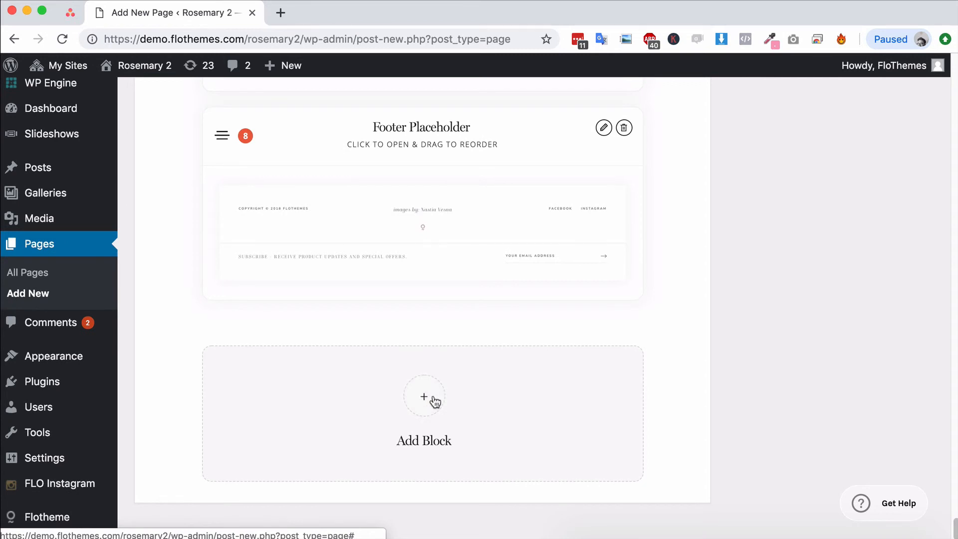
pyautogui.click(427, 400)
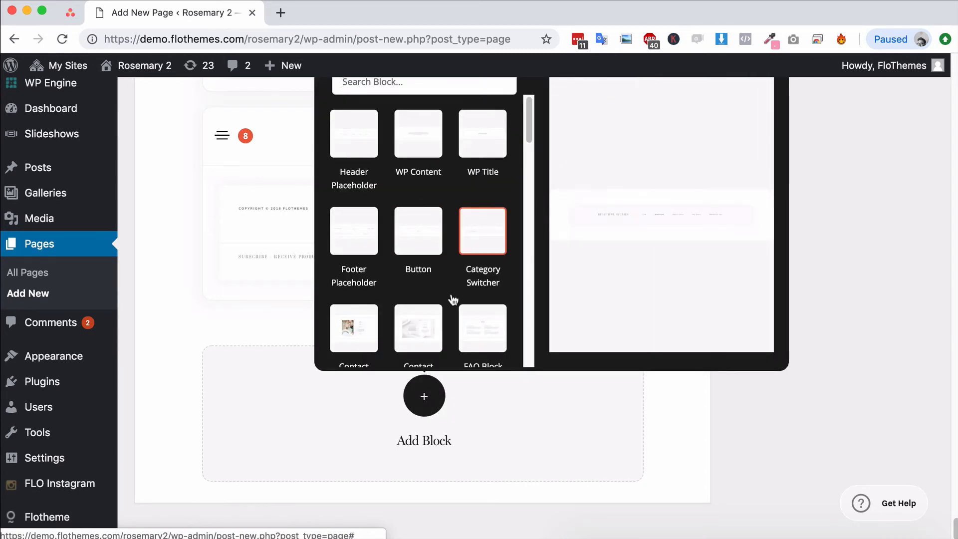
pyautogui.scroll(-3, 451, 294)
pyautogui.scroll(3, 479, 279)
pyautogui.scroll(2, 311, 300)
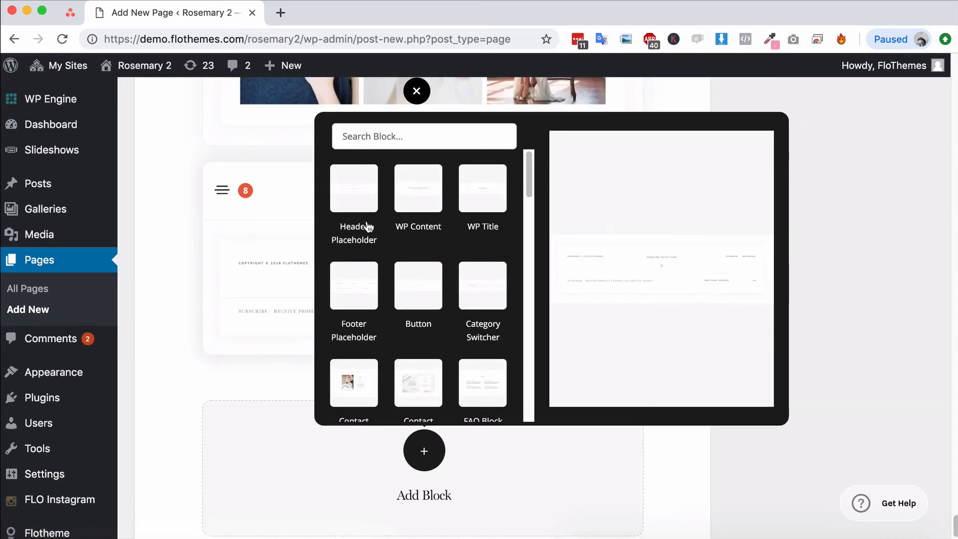
pyautogui.write('slides')
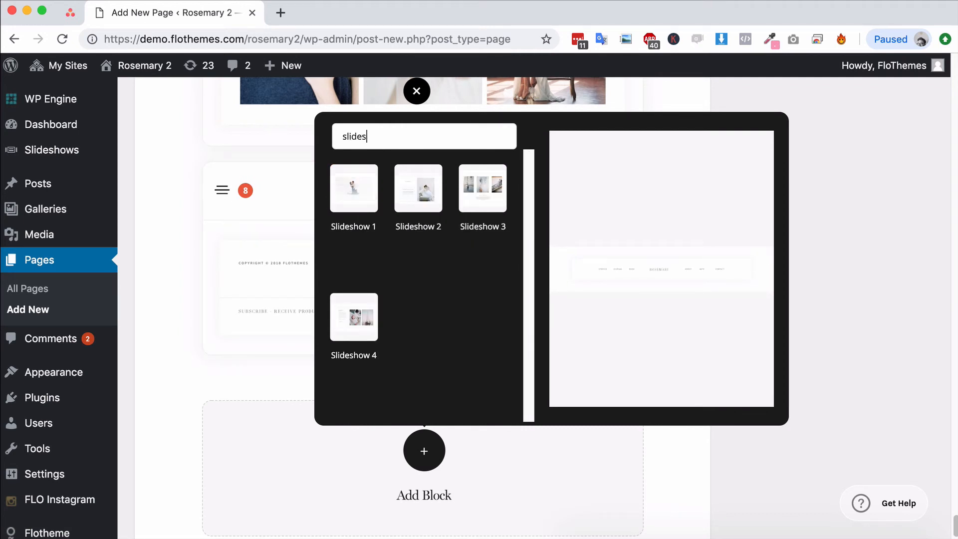
pyautogui.click(359, 200)
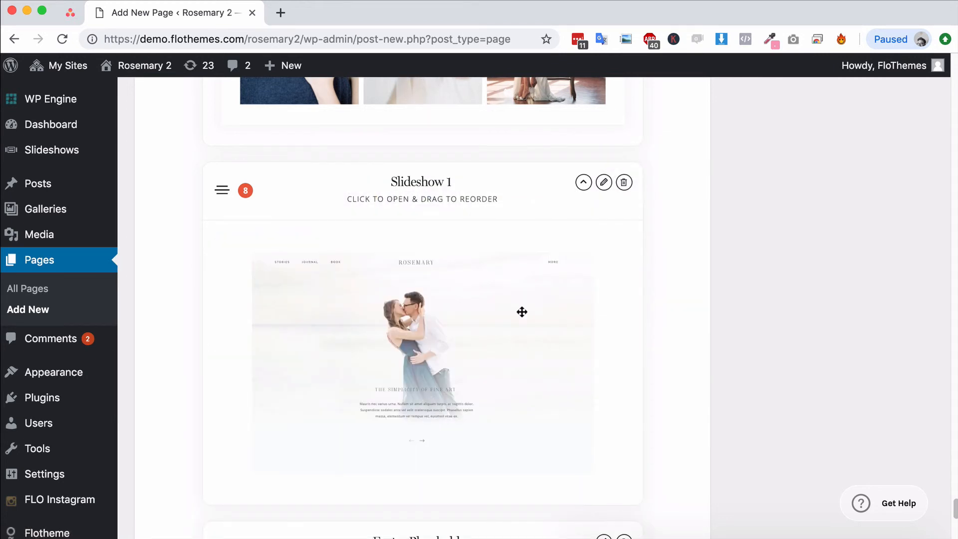
# - Move the Slideshow 1 block to the very top of the page's block list
pyautogui.scroll(2, 519, 314)
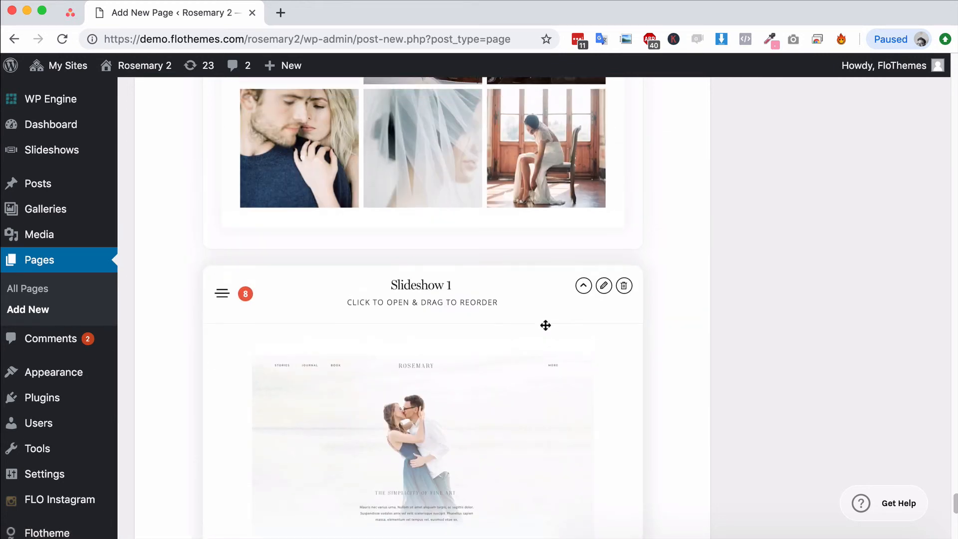
pyautogui.click(584, 287)
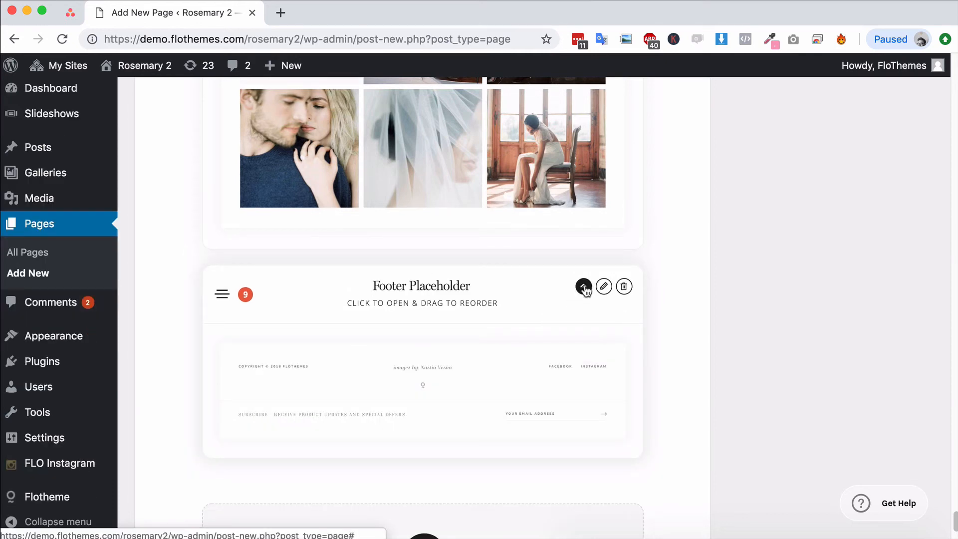
pyautogui.scroll(18, 688, 349)
pyautogui.scroll(20, 687, 348)
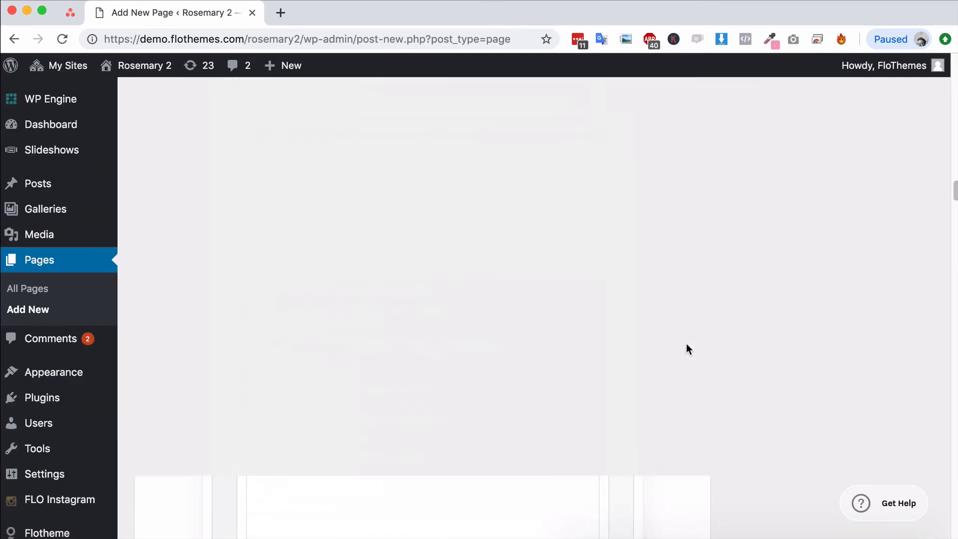
pyautogui.scroll(15, 687, 342)
pyautogui.scroll(-12, 695, 336)
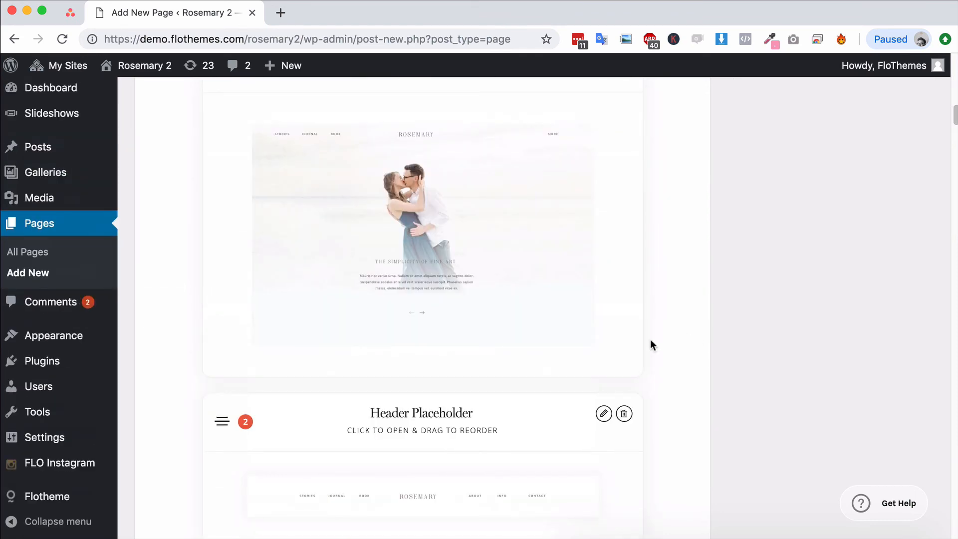
# - Delete the Header Placeholder block below Slideshow 1 and confirm the removal
pyautogui.scroll(1, 615, 447)
pyautogui.click(624, 442)
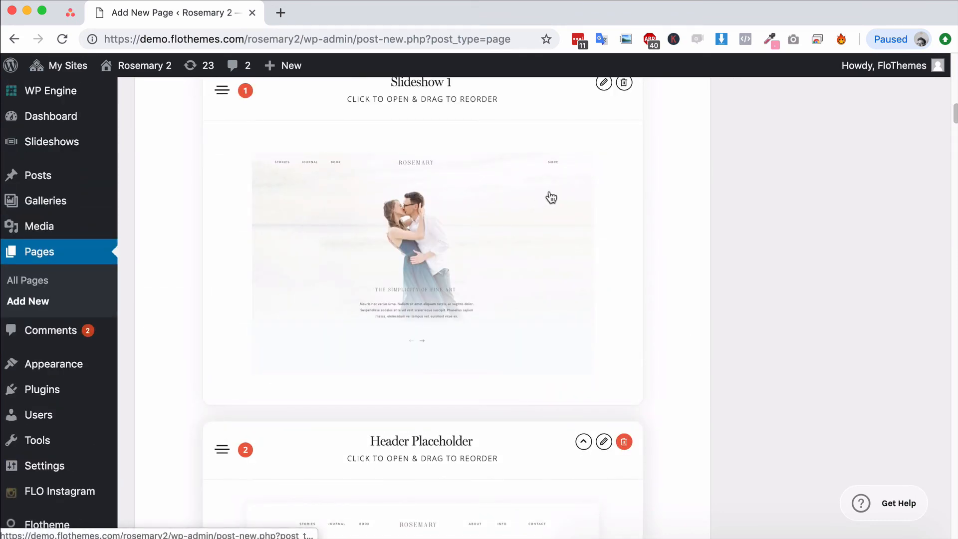
pyautogui.click(608, 122)
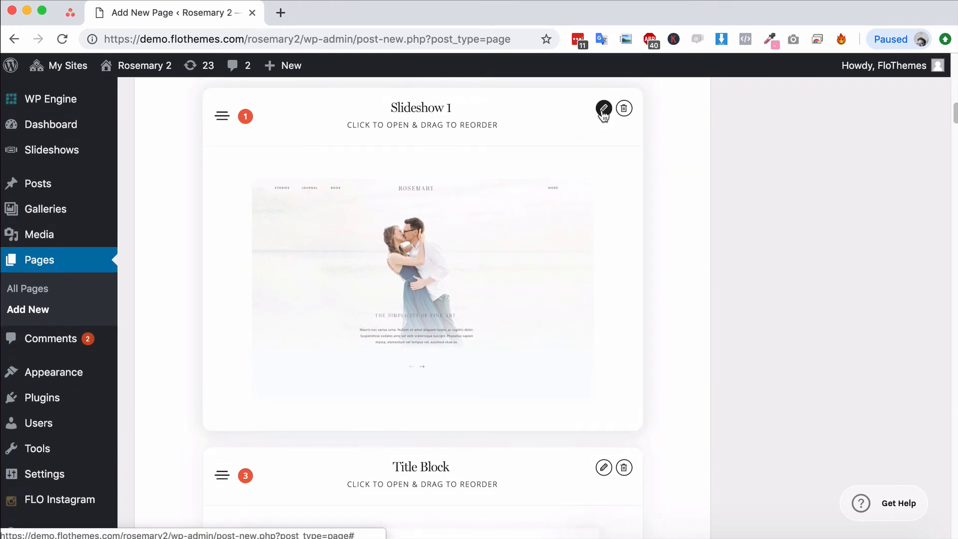
# - Open Slideshow 1 for editing and try its custom header layout option, leaving it off
pyautogui.click(604, 108)
pyautogui.scroll(-5, 441, 248)
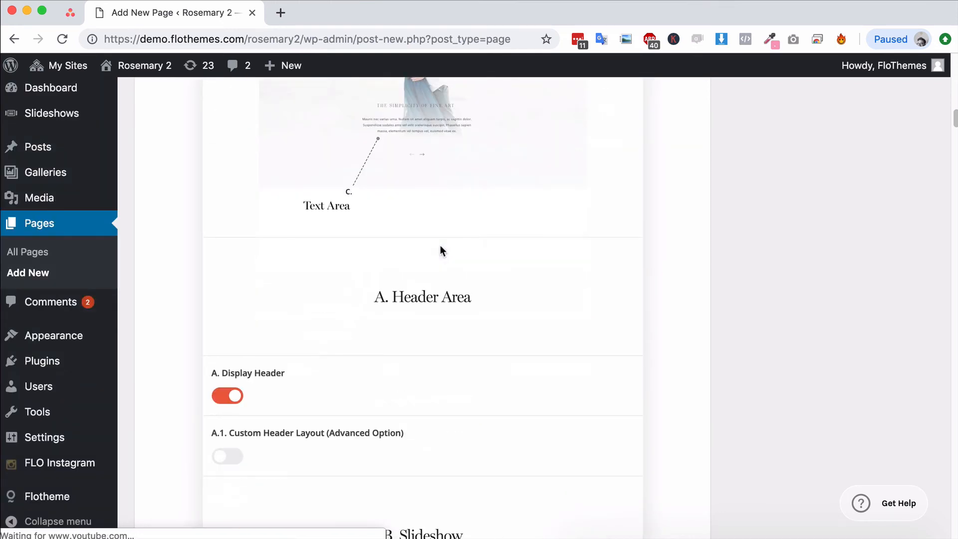
pyautogui.scroll(-3, 316, 394)
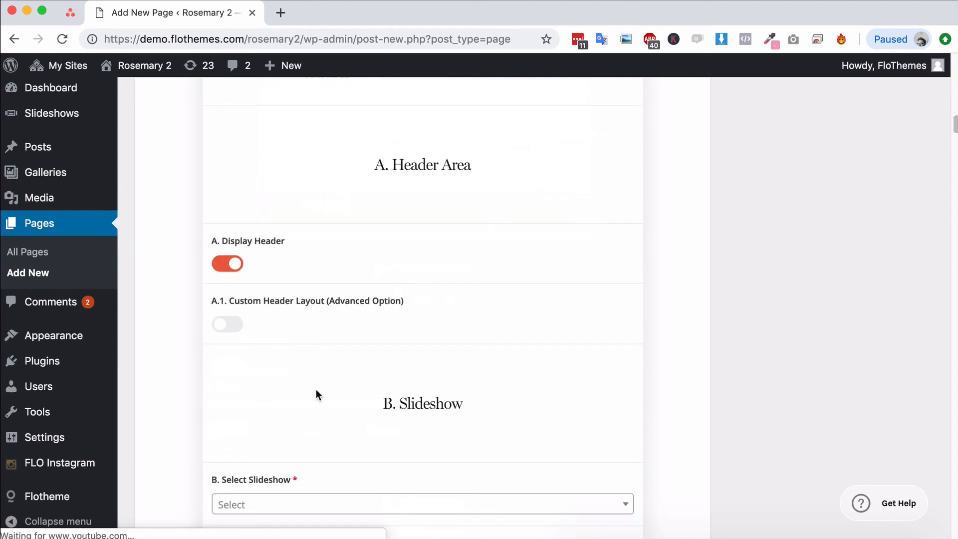
pyautogui.click(230, 329)
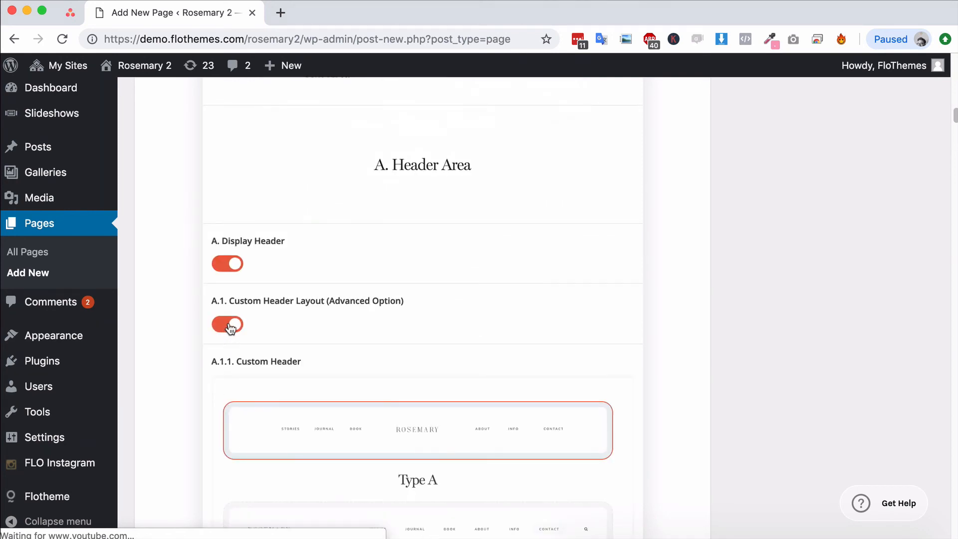
pyautogui.scroll(-6, 367, 400)
pyautogui.scroll(2, 383, 403)
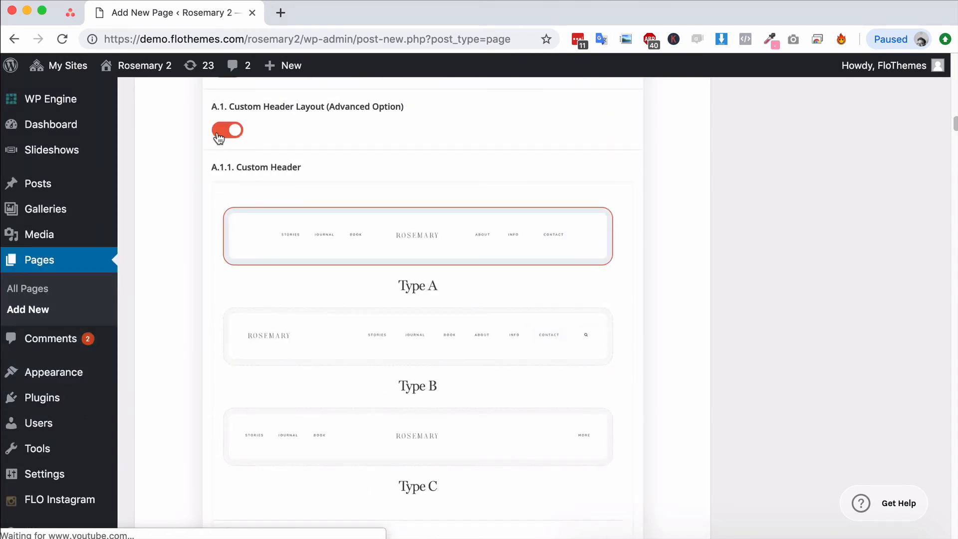
pyautogui.click(226, 131)
# - Choose Slideshow B as the block's slideshow and switch the slideshow height to Specific
pyautogui.click(302, 312)
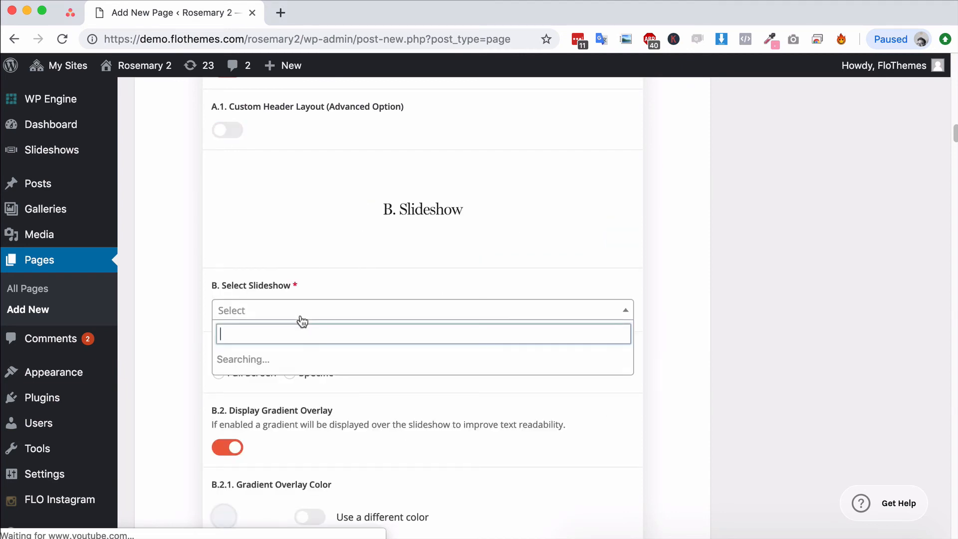
pyautogui.click(247, 417)
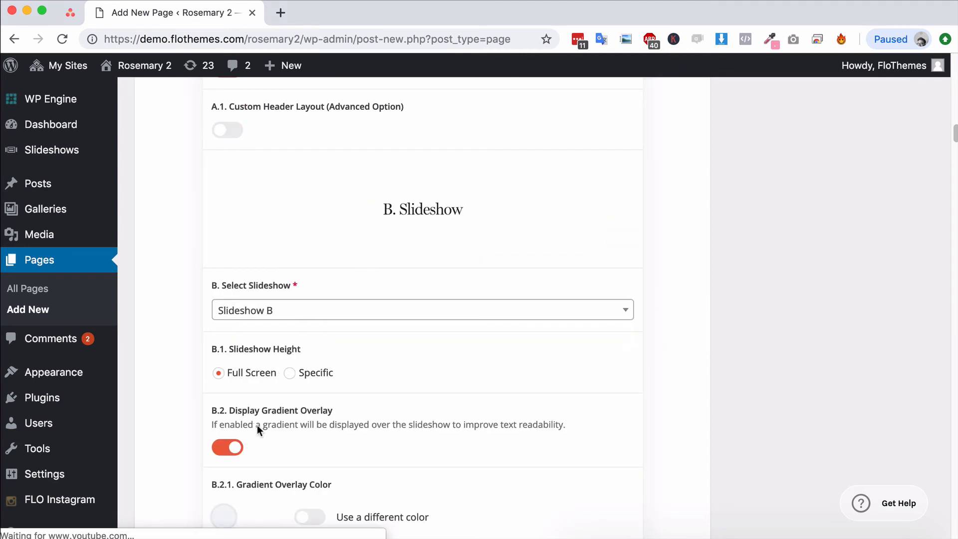
pyautogui.click(290, 374)
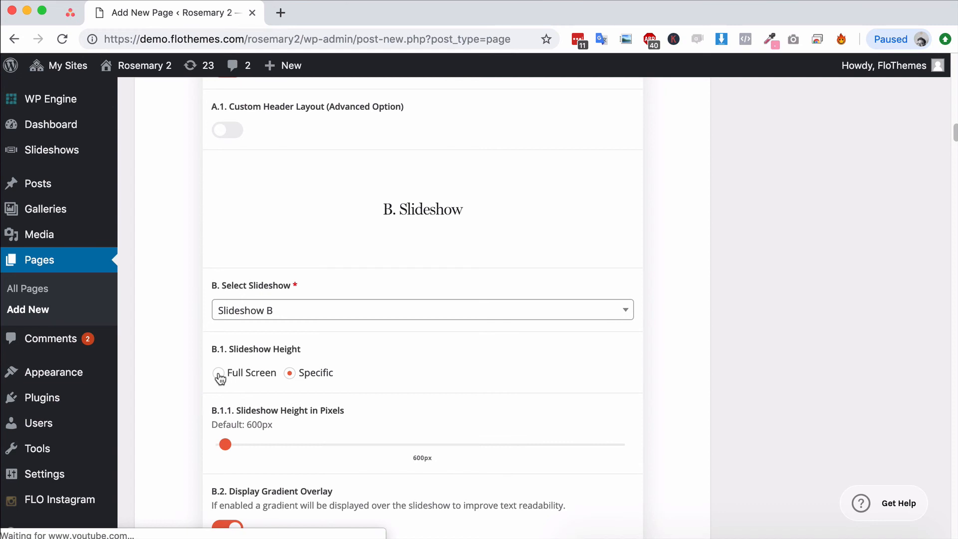
# - Set the Slideshow 1 block's slideshow height to Full Screen
pyautogui.click(219, 375)
pyautogui.scroll(-3, 281, 364)
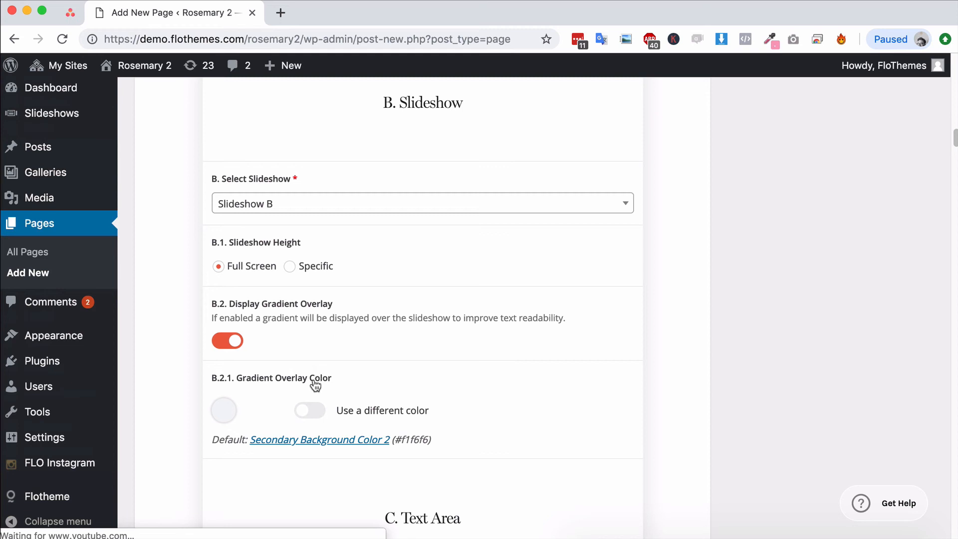
# - Try the static text fields option in Slideshow 1's text area, leaving it off
pyautogui.scroll(-8, 322, 364)
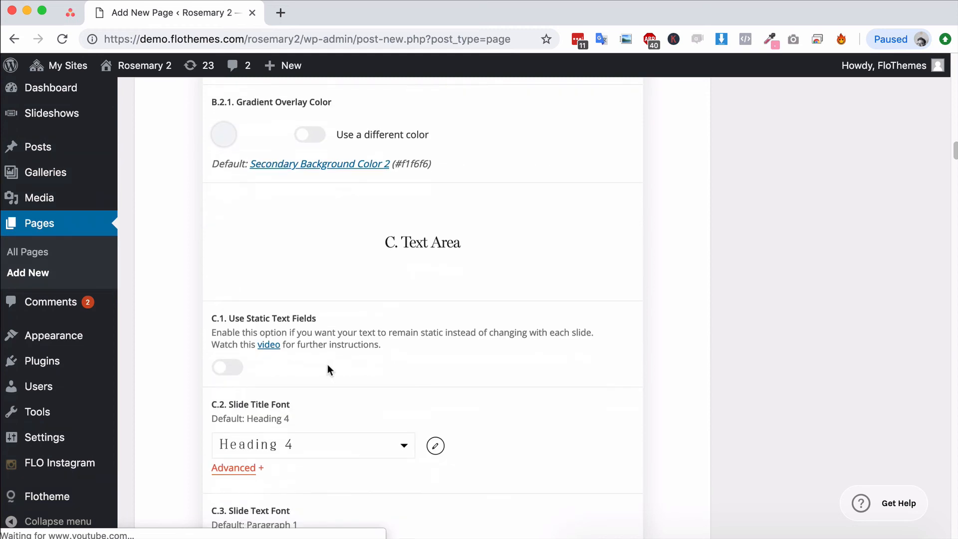
pyautogui.click(234, 352)
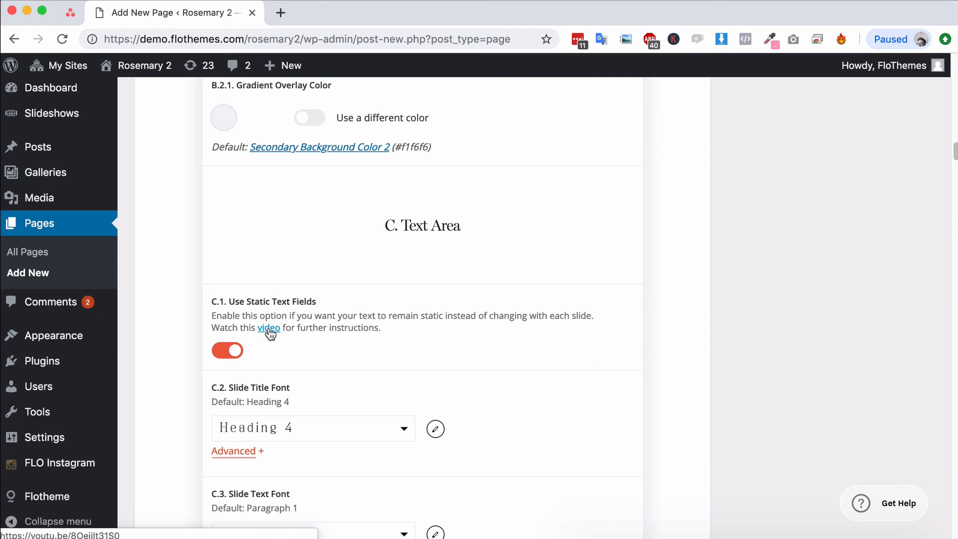
pyautogui.click(234, 350)
# - Review the slide font settings and close the Slideshow 1 block's editing options
pyautogui.scroll(-4, 397, 339)
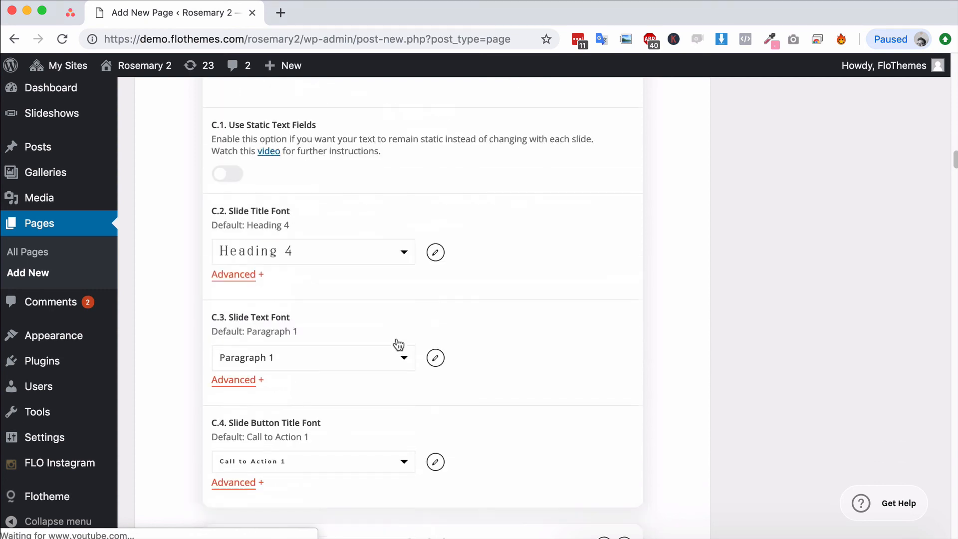
pyautogui.scroll(20, 481, 306)
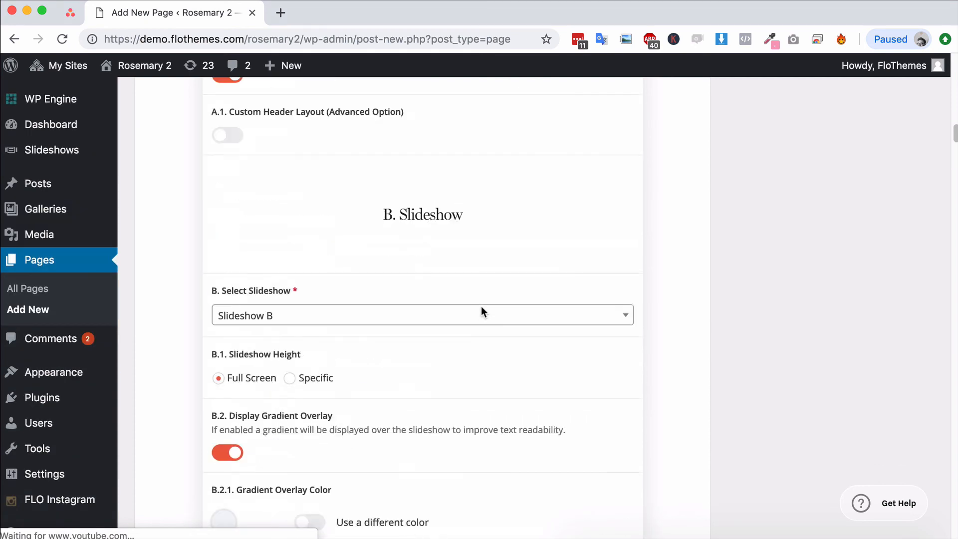
pyautogui.click(604, 350)
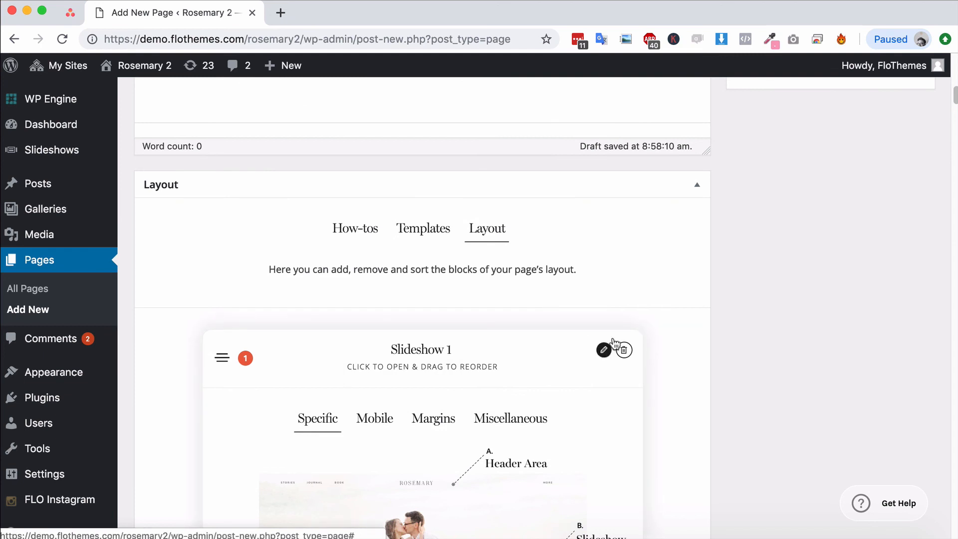
pyautogui.scroll(-3, 649, 326)
pyautogui.scroll(-1, 648, 325)
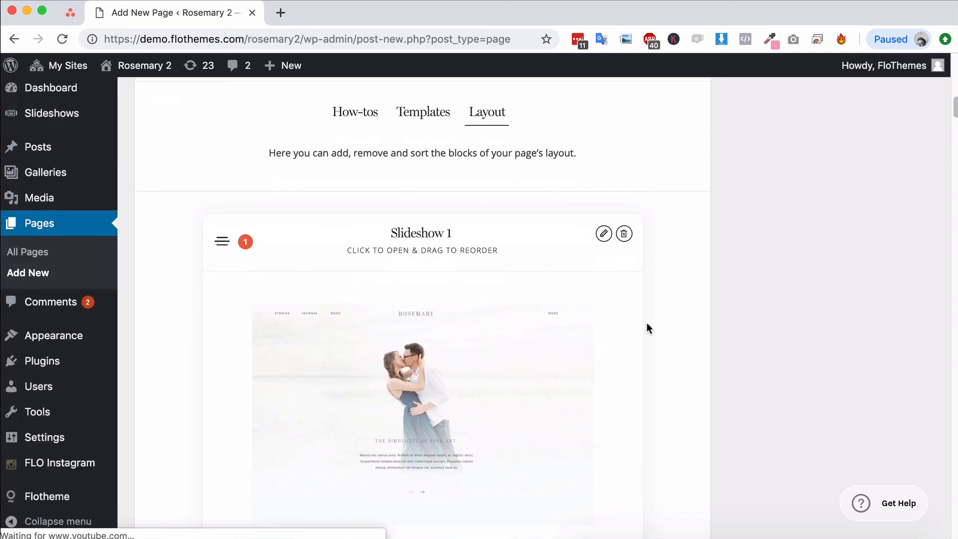